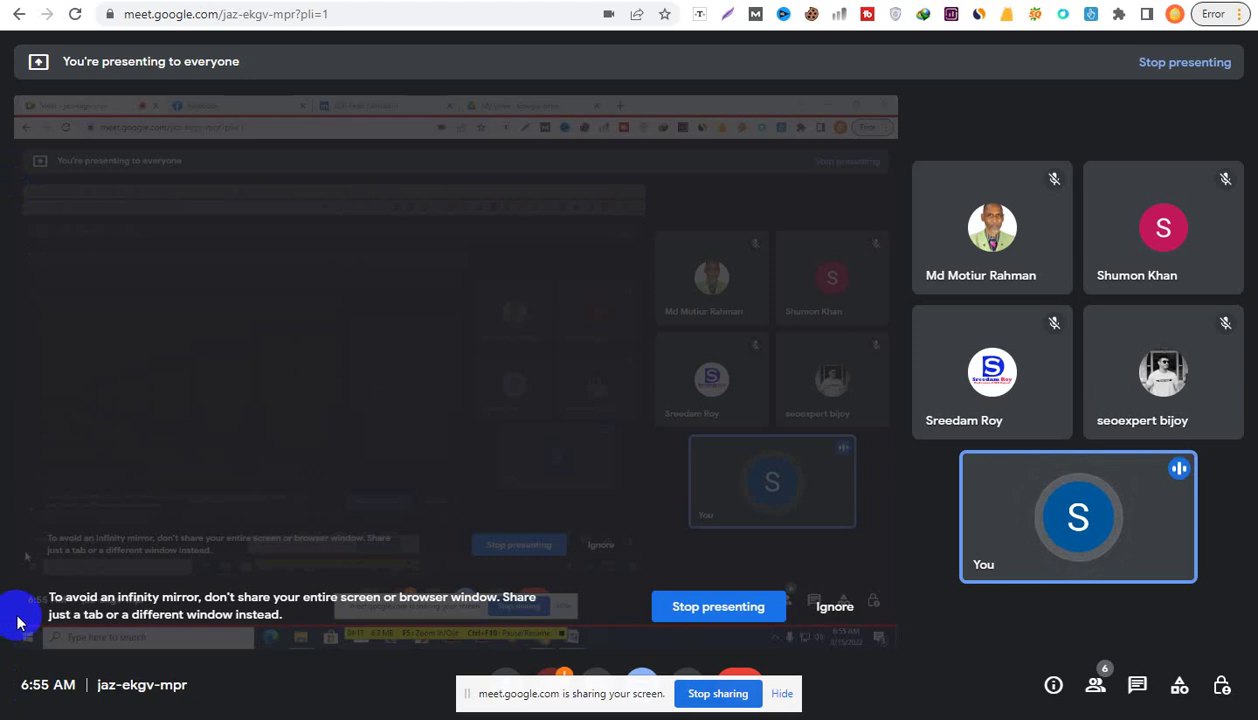
- Switch to the LinkedIn feed and run the recent search for "owner" again
{"action": "key", "text": "ctrl+3"}
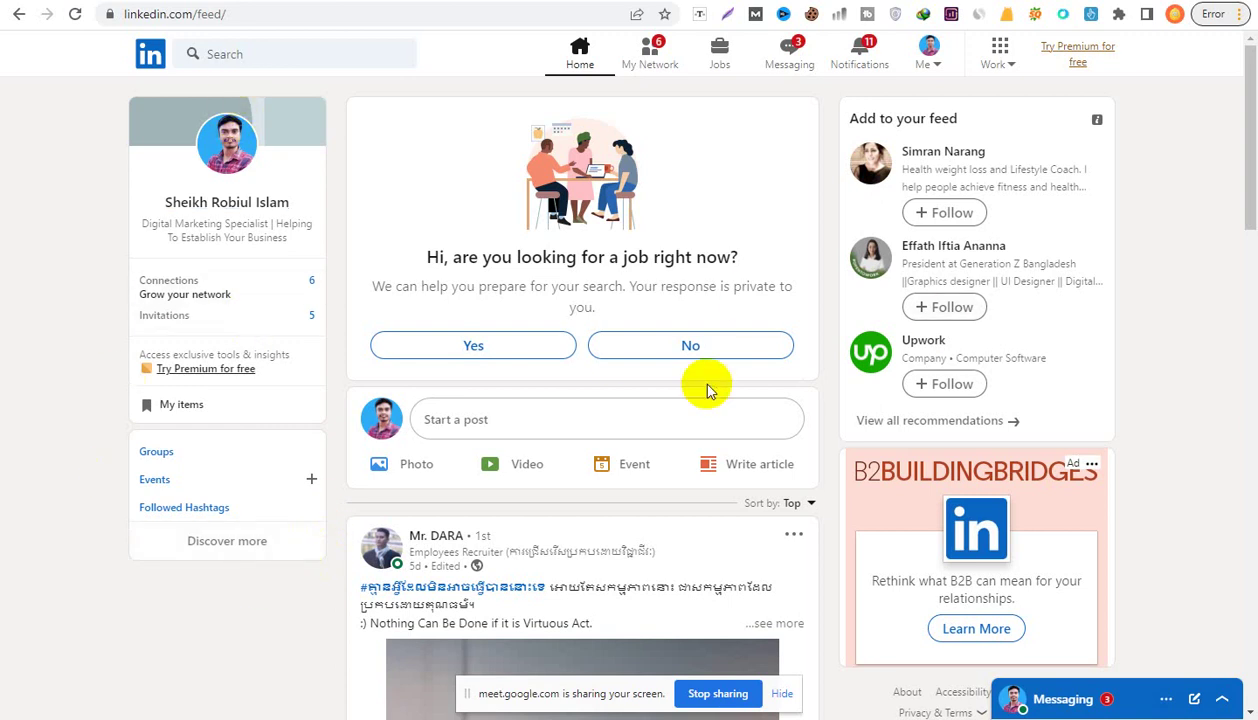
{"action": "left_click", "coordinate": [240, 53]}
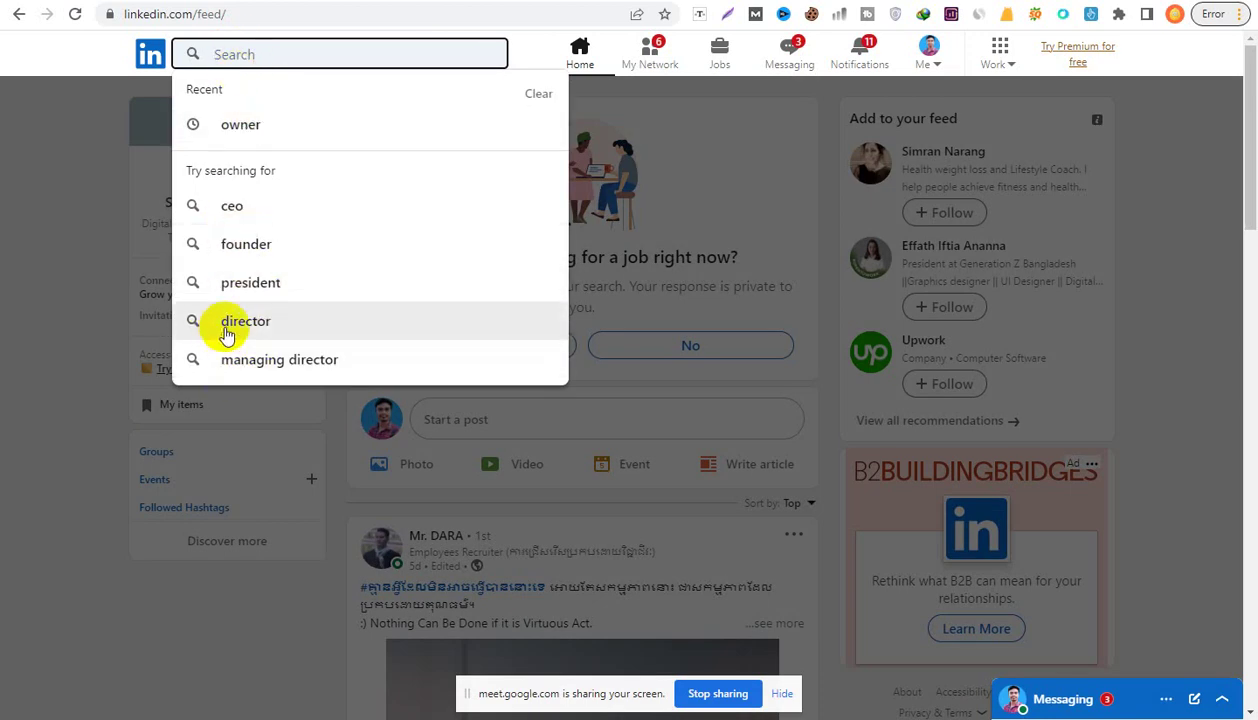
{"action": "left_click", "coordinate": [213, 127]}
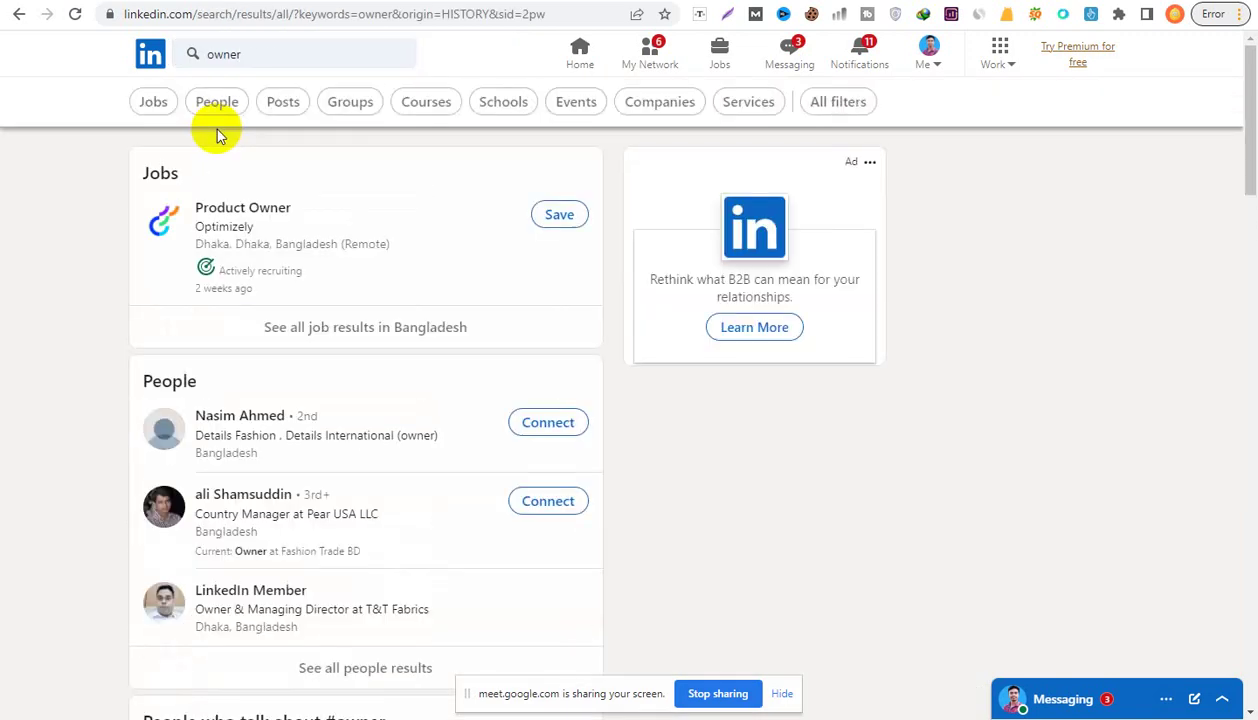
- Look over the mixed results for "owner" and narrow them to people only
{"action": "scroll", "coordinate": [309, 267], "scroll_direction": "down", "scroll_amount": 8}
{"action": "scroll", "coordinate": [318, 511], "scroll_direction": "up", "scroll_amount": 3}
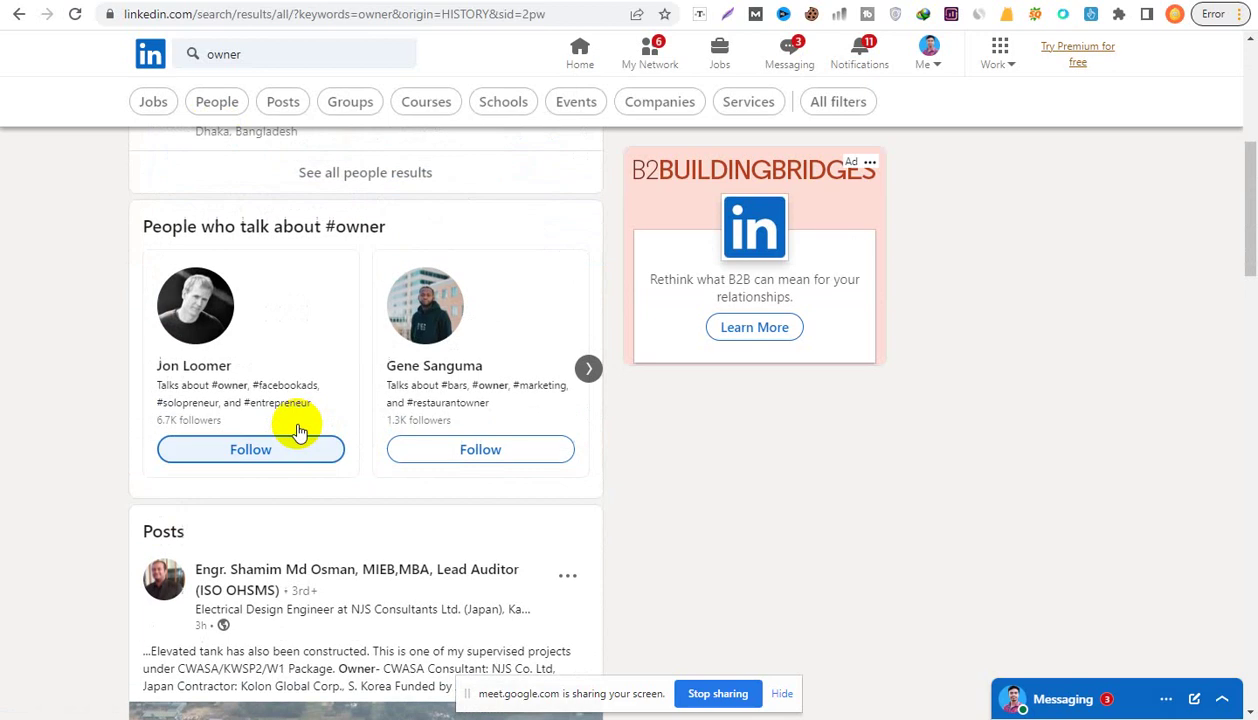
{"action": "scroll", "coordinate": [298, 432], "scroll_direction": "up", "scroll_amount": 3}
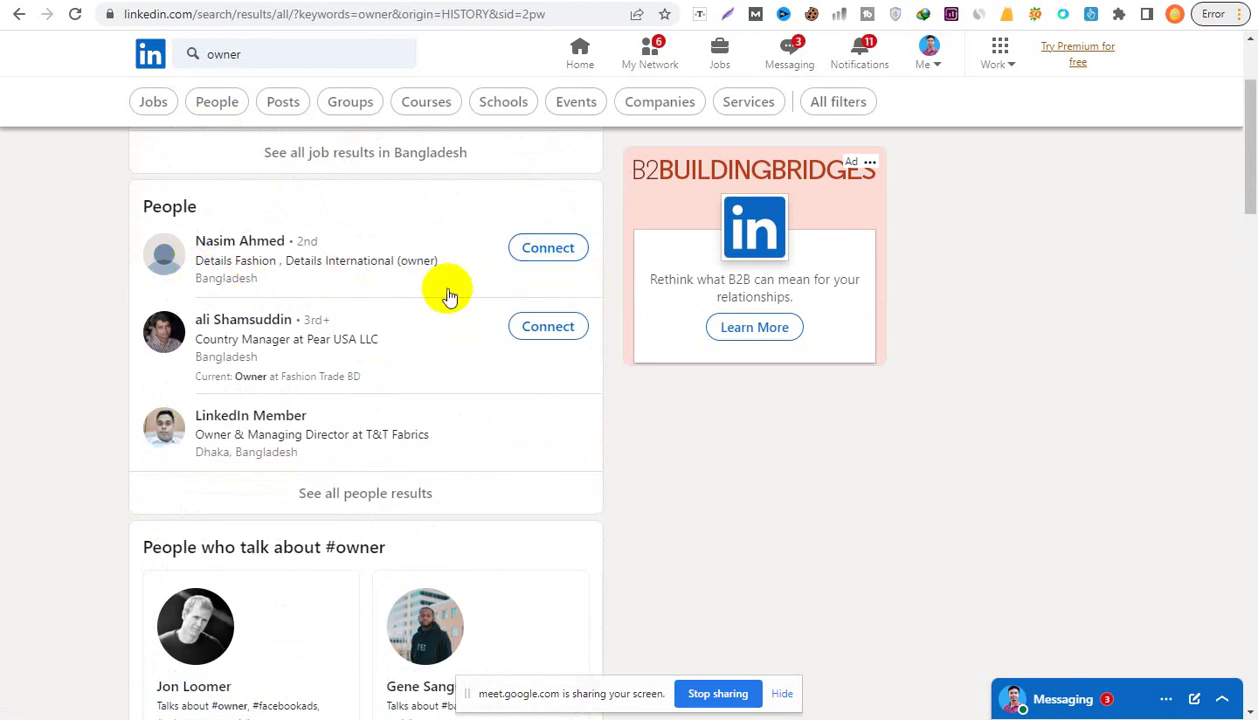
{"action": "scroll", "coordinate": [365, 330], "scroll_direction": "down", "scroll_amount": 8}
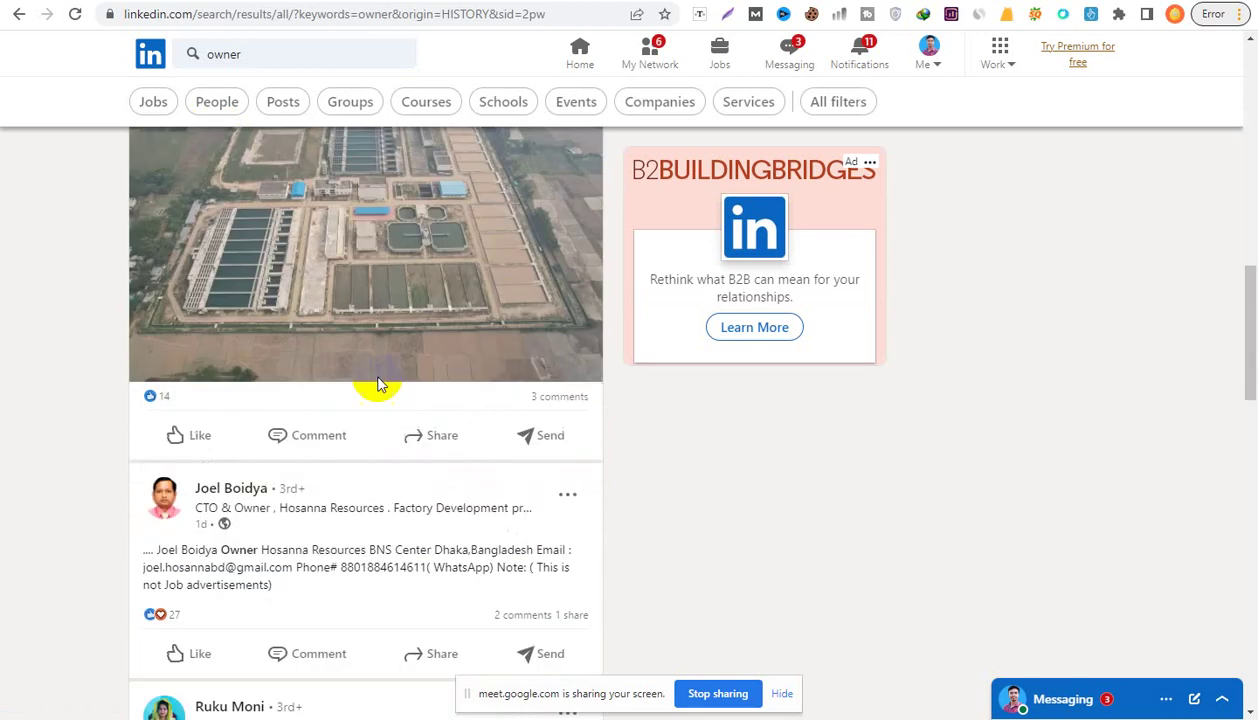
{"action": "scroll", "coordinate": [373, 390], "scroll_direction": "down", "scroll_amount": 6}
{"action": "scroll", "coordinate": [351, 422], "scroll_direction": "up", "scroll_amount": 14}
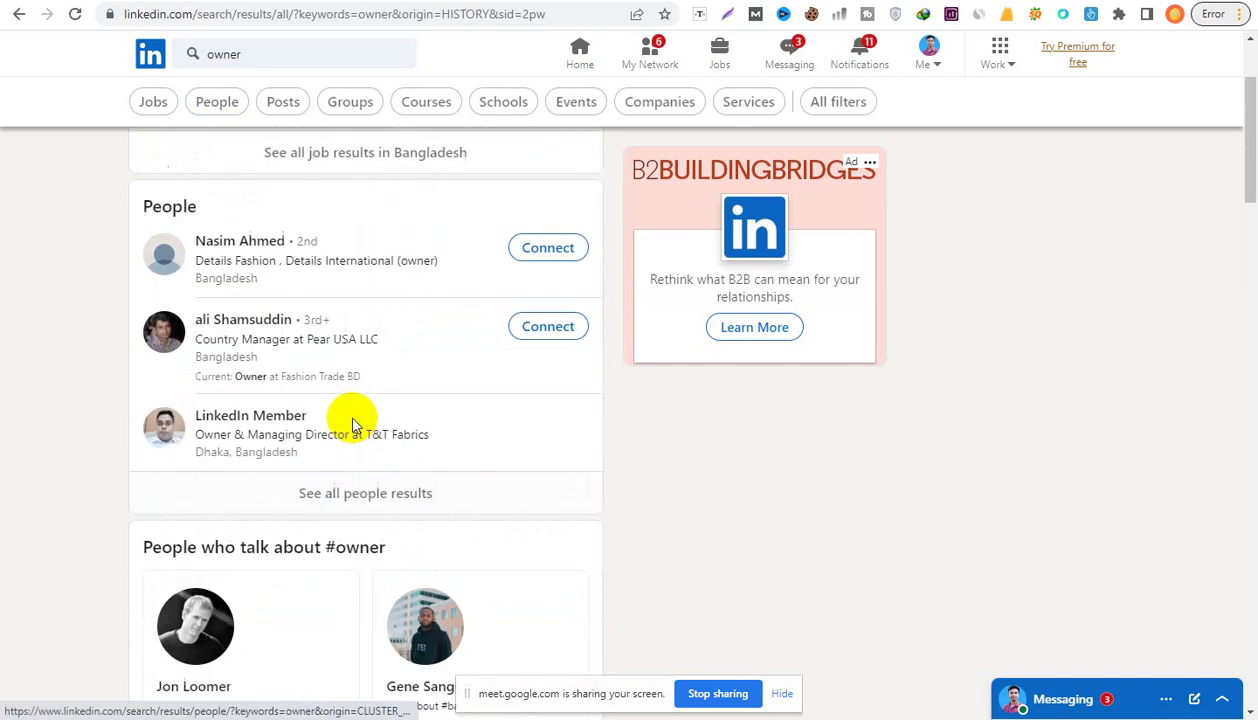
{"action": "scroll", "coordinate": [352, 423], "scroll_direction": "up", "scroll_amount": 2}
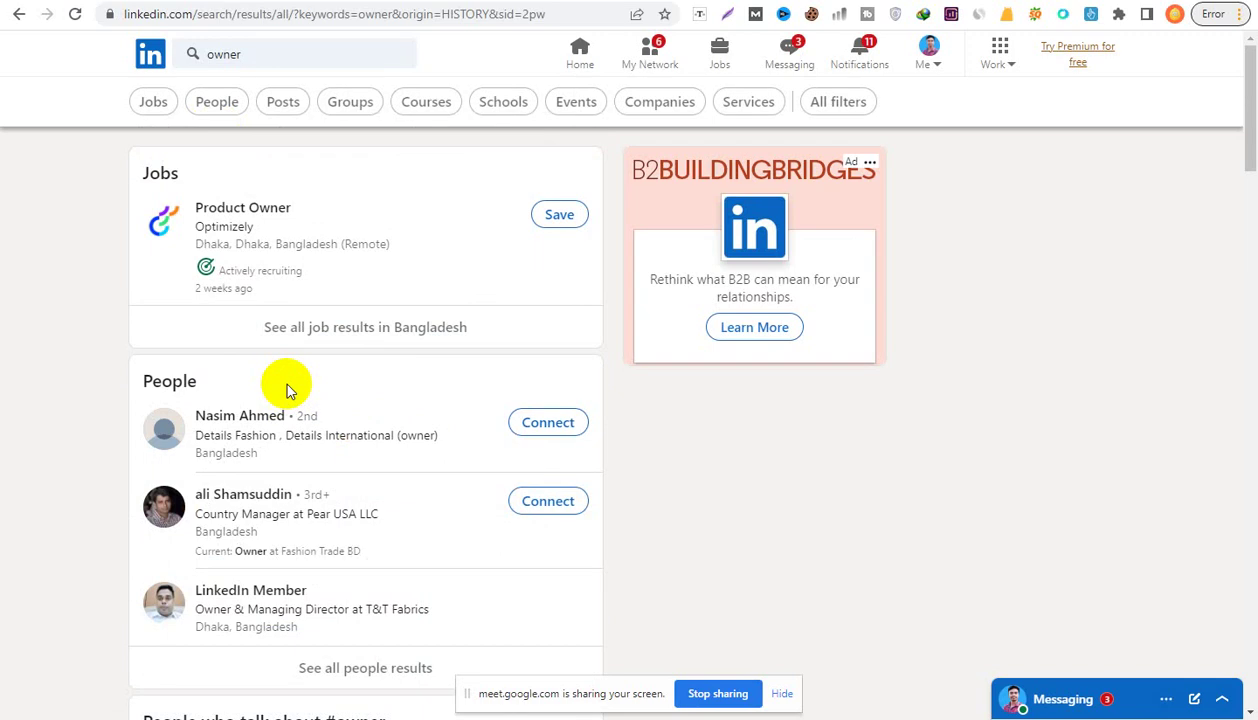
{"action": "left_click", "coordinate": [214, 103]}
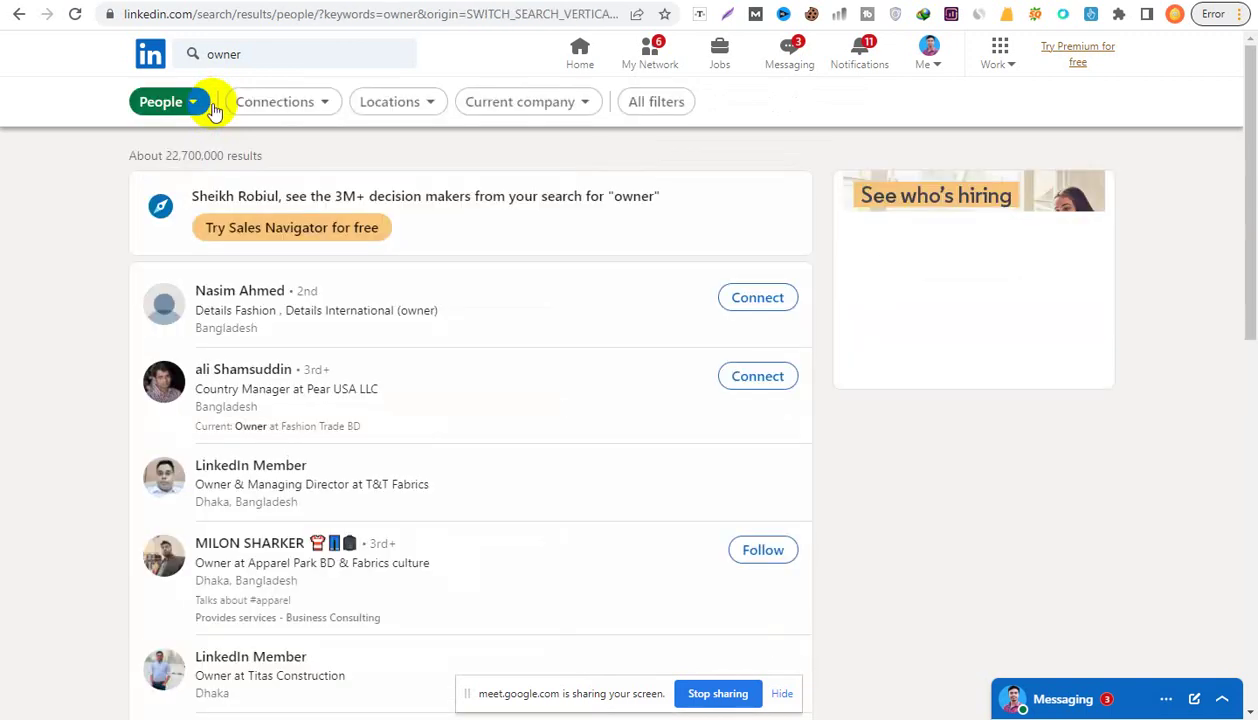
- In the full set of people filters, select 3rd+ connections and the locations United States and United Kingdom
{"action": "scroll", "coordinate": [295, 267], "scroll_direction": "down", "scroll_amount": 11}
{"action": "scroll", "coordinate": [281, 275], "scroll_direction": "up", "scroll_amount": 11}
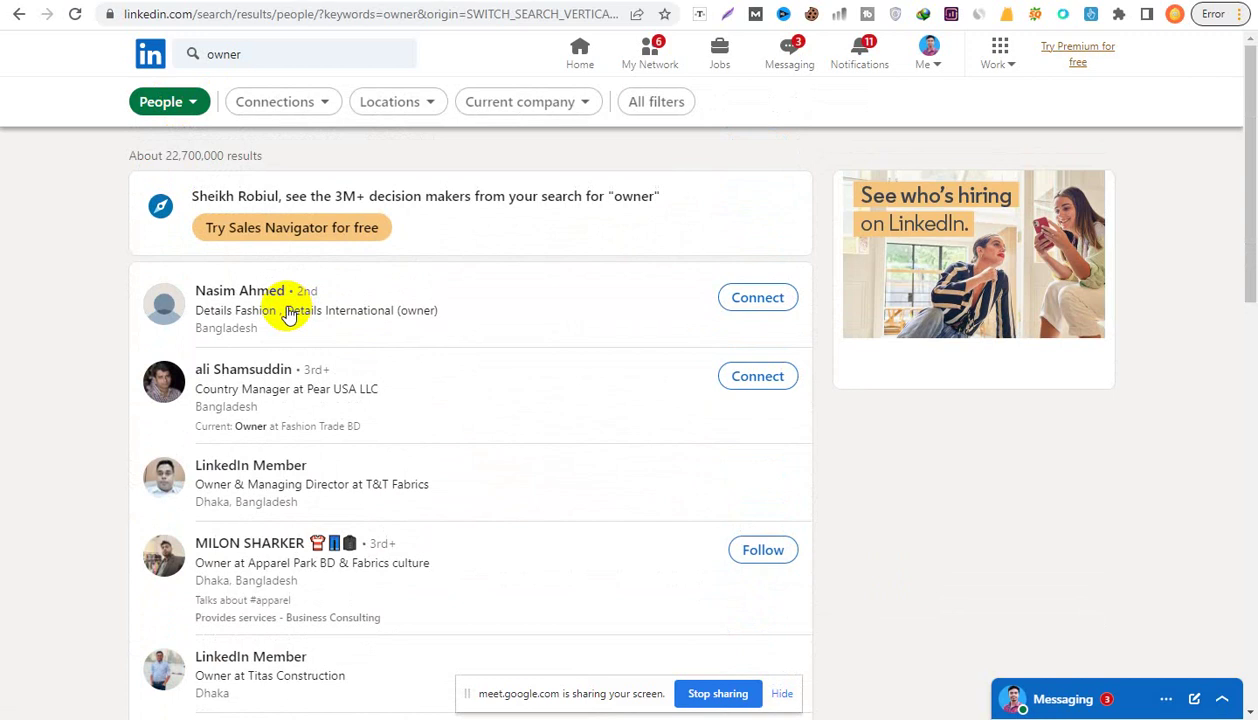
{"action": "left_click", "coordinate": [656, 110]}
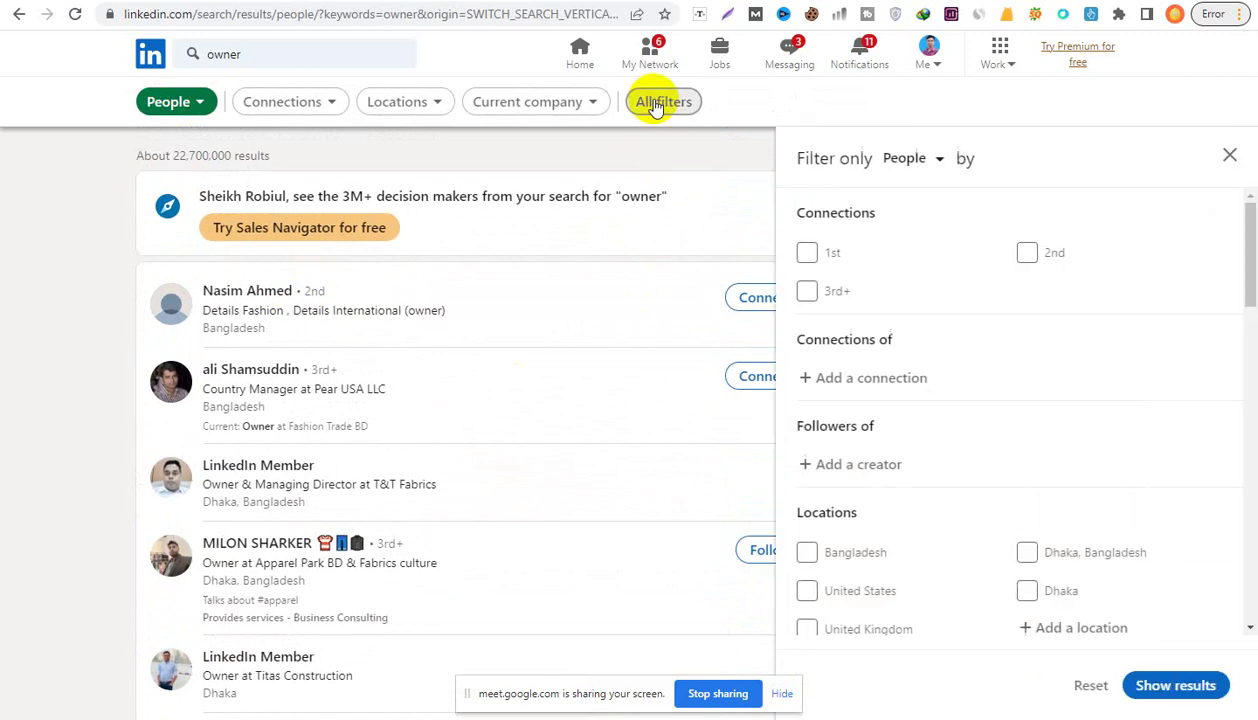
{"action": "left_click", "coordinate": [807, 290]}
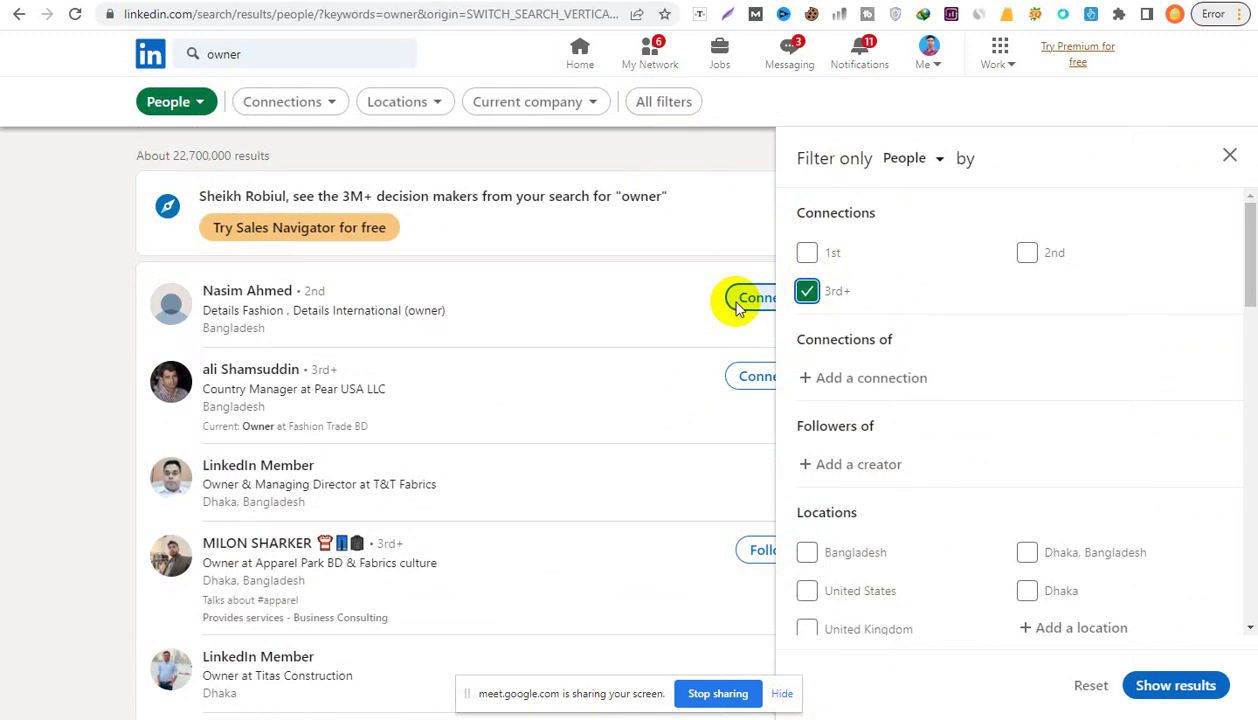
{"action": "scroll", "coordinate": [1045, 455], "scroll_direction": "down", "scroll_amount": 3}
{"action": "left_click", "coordinate": [806, 330]}
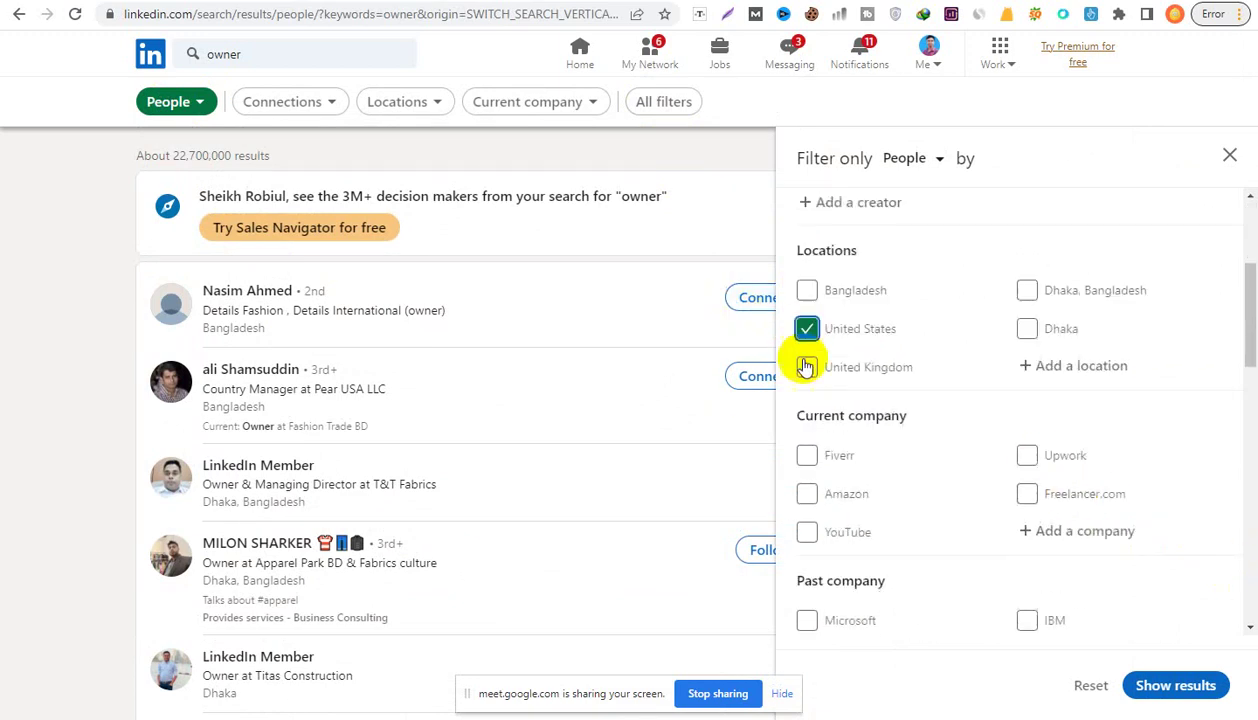
{"action": "left_click", "coordinate": [807, 367]}
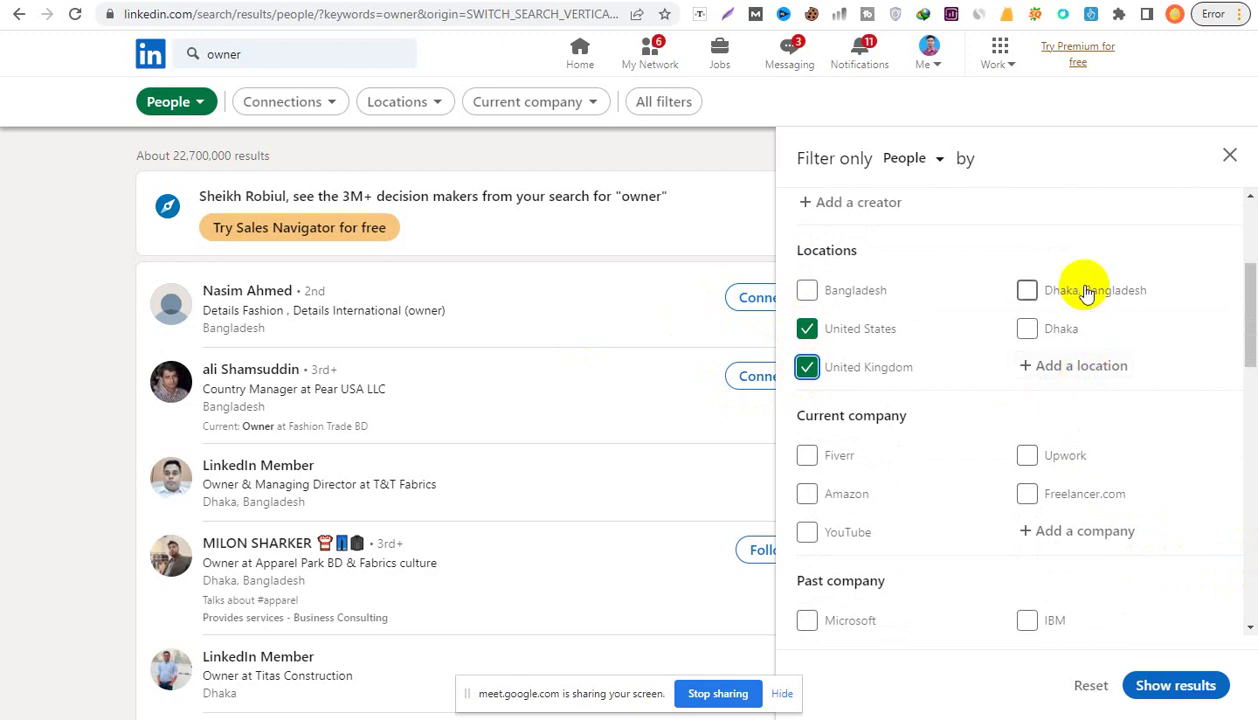
- Select Marketing & Advertising as an industry filter and add Graphic Design as another industry
{"action": "scroll", "coordinate": [980, 427], "scroll_direction": "down", "scroll_amount": 3}
{"action": "scroll", "coordinate": [812, 375], "scroll_direction": "down", "scroll_amount": 4}
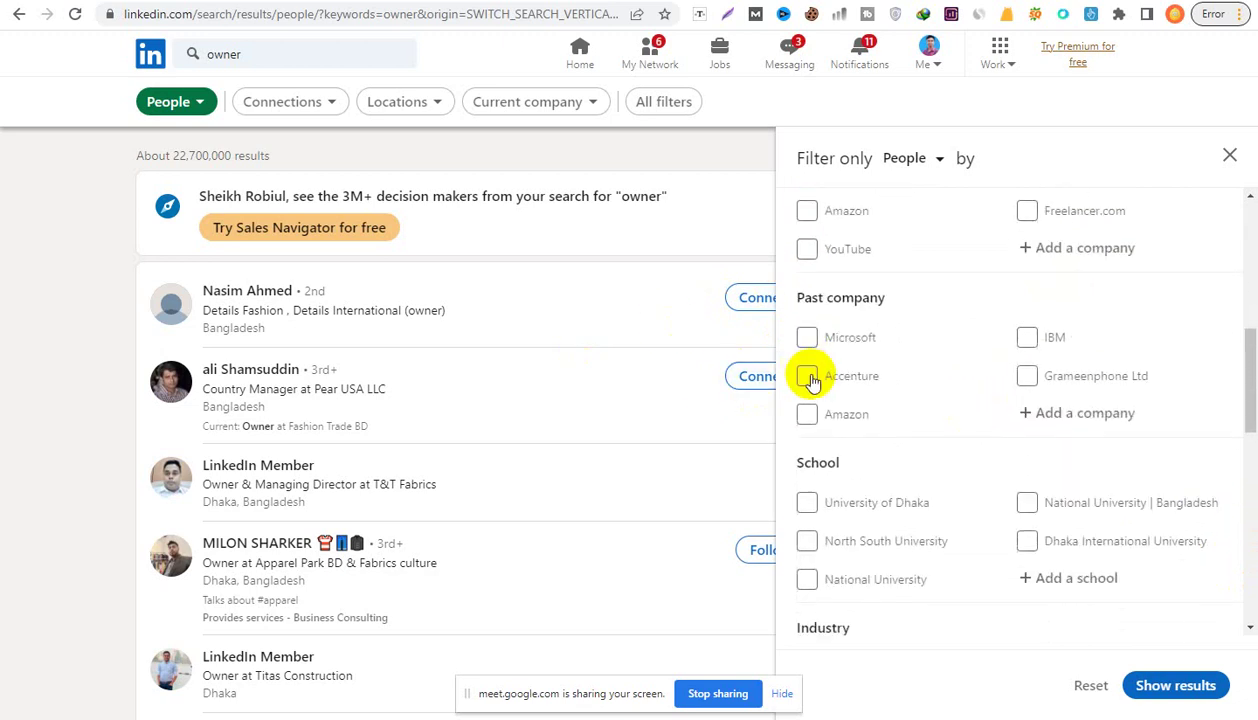
{"action": "scroll", "coordinate": [826, 397], "scroll_direction": "down", "scroll_amount": 1}
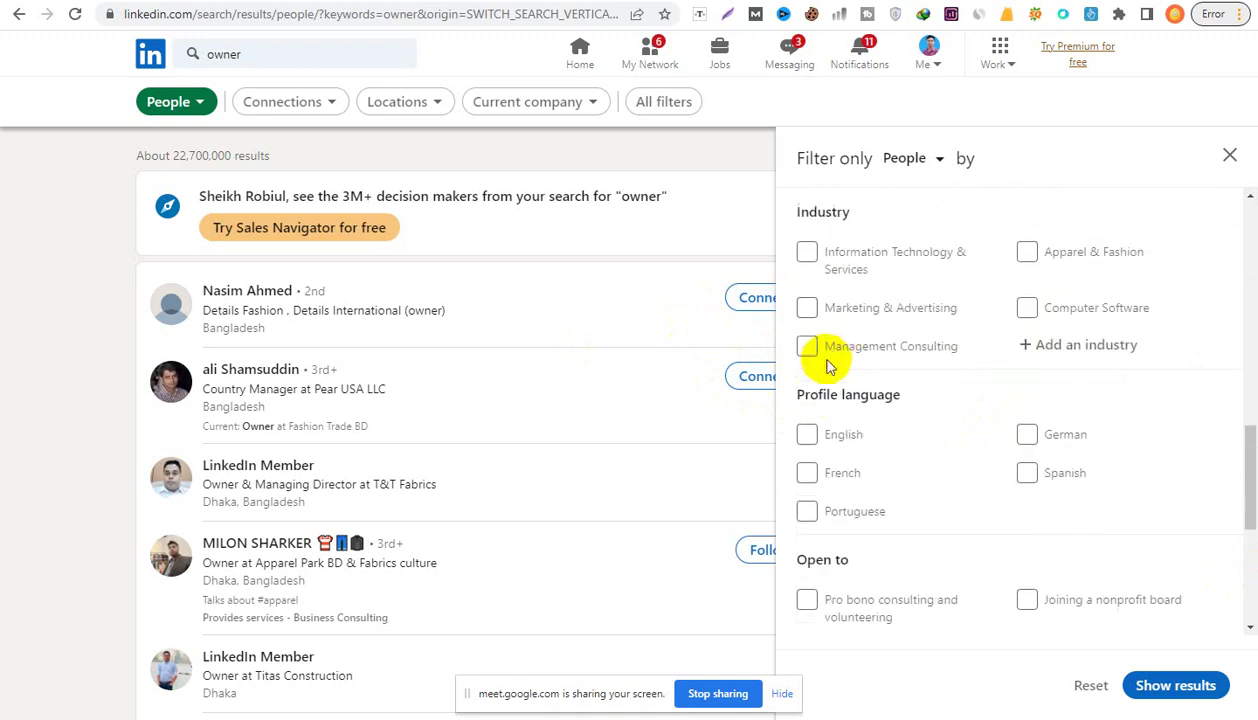
{"action": "left_click", "coordinate": [808, 310]}
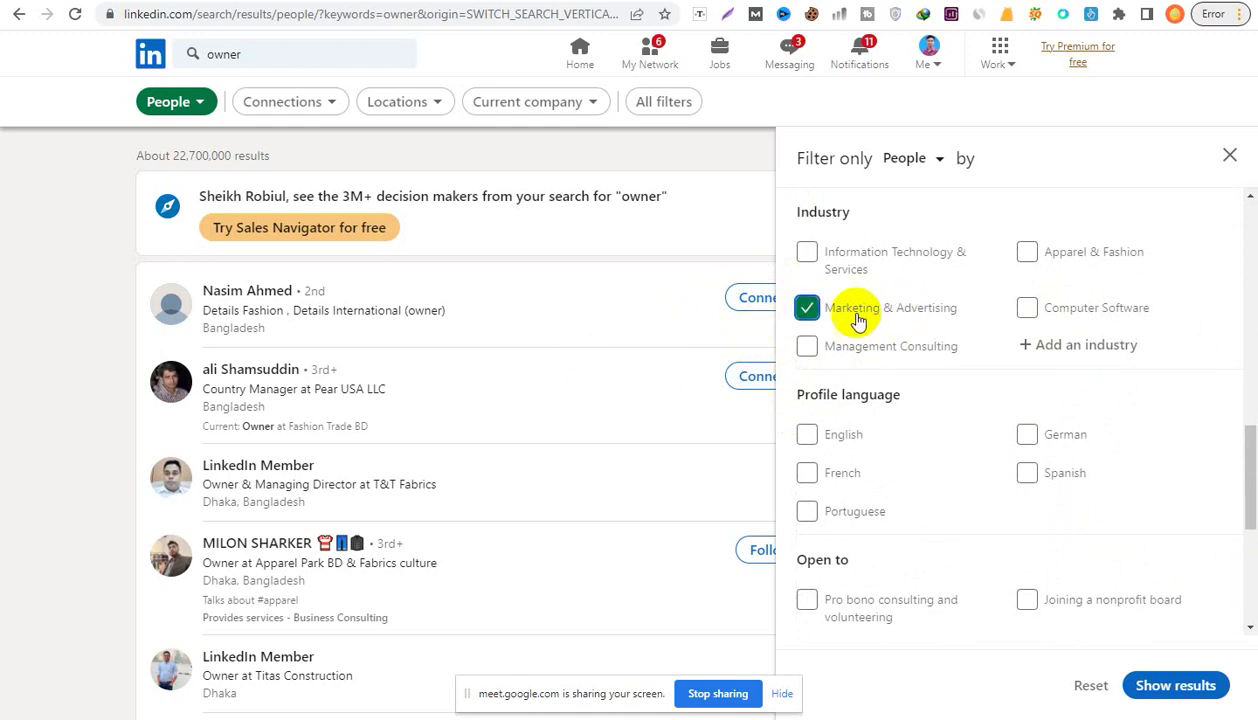
{"action": "left_click", "coordinate": [1058, 345]}
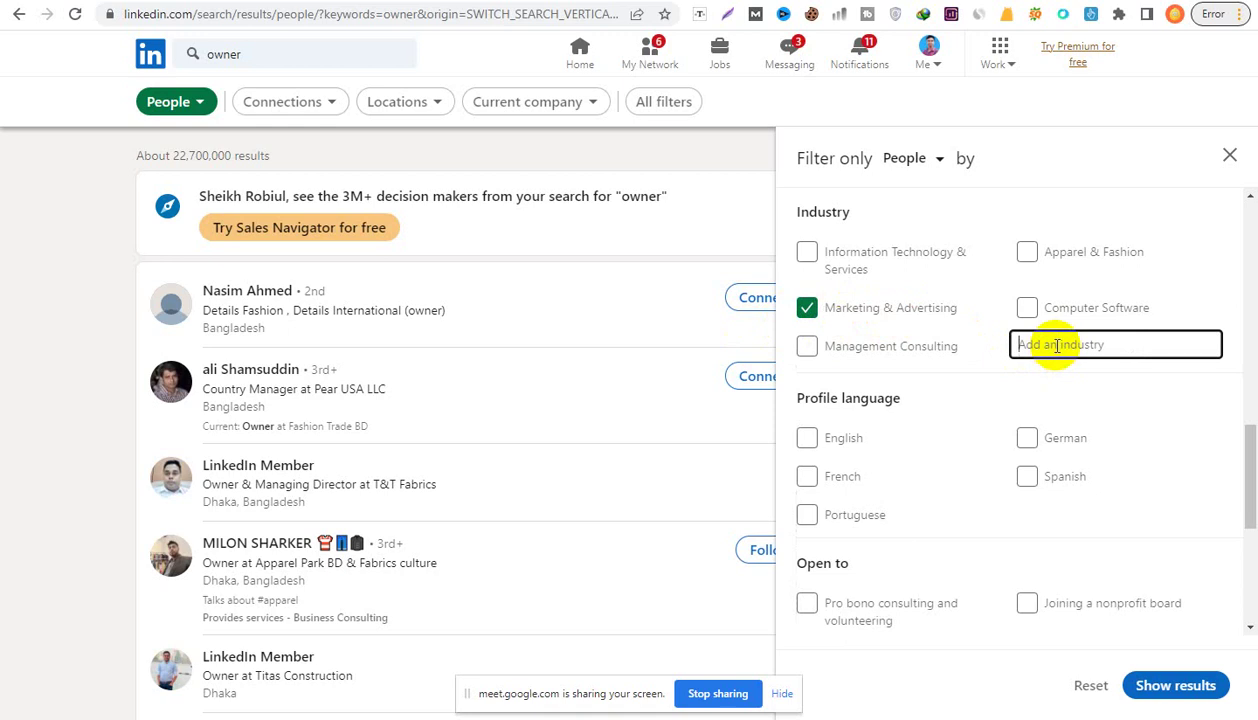
{"action": "type", "text": "g"}
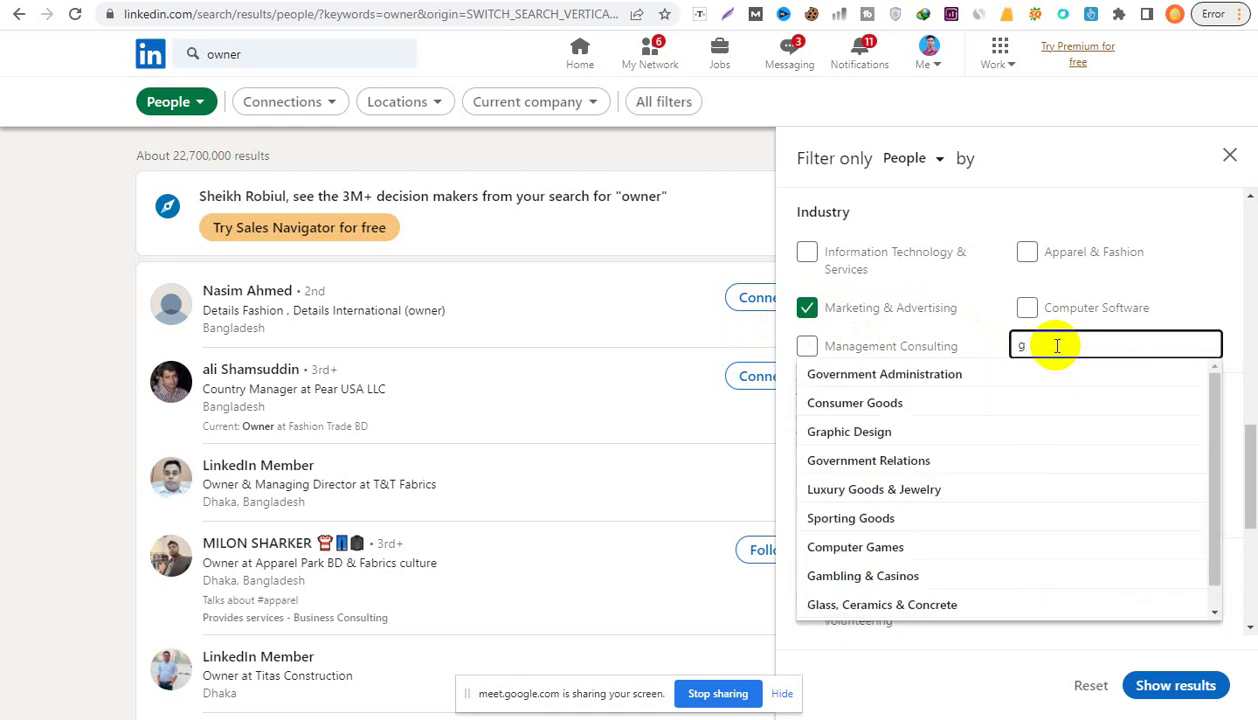
{"action": "left_click", "coordinate": [889, 431]}
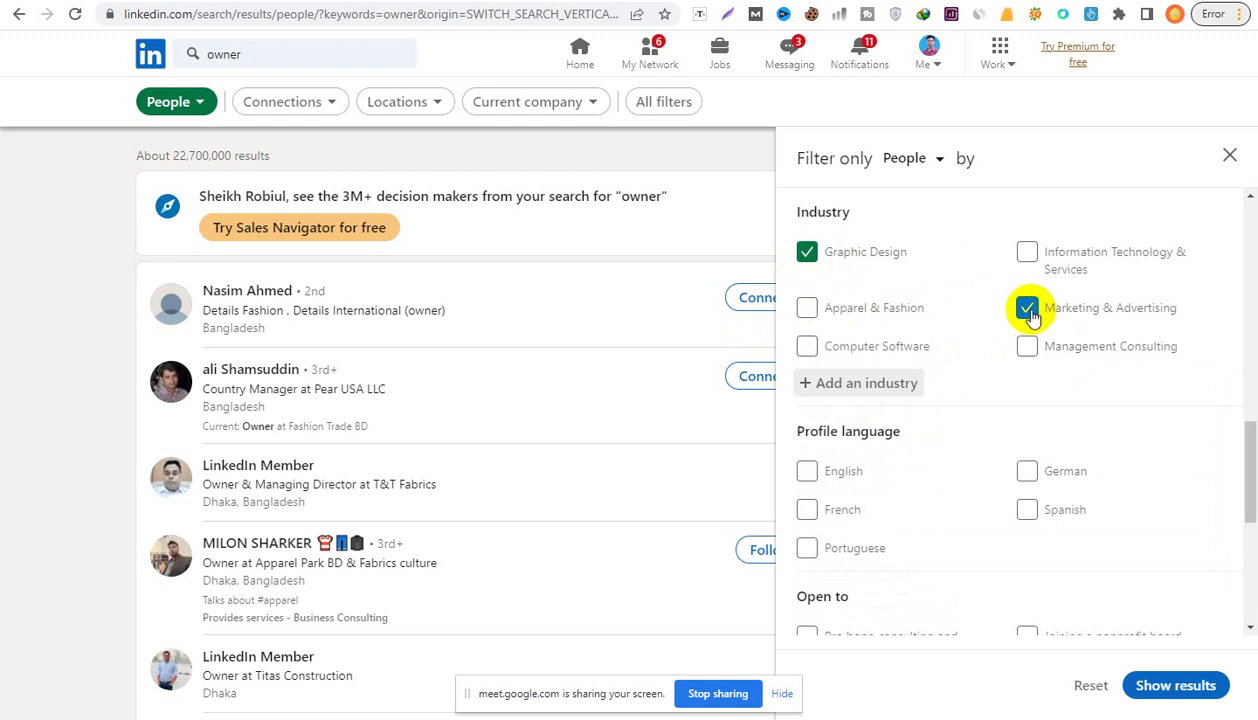
- Set the title keyword filter to "owner" and apply all selected filters to the results
{"action": "scroll", "coordinate": [1015, 335], "scroll_direction": "down", "scroll_amount": 2}
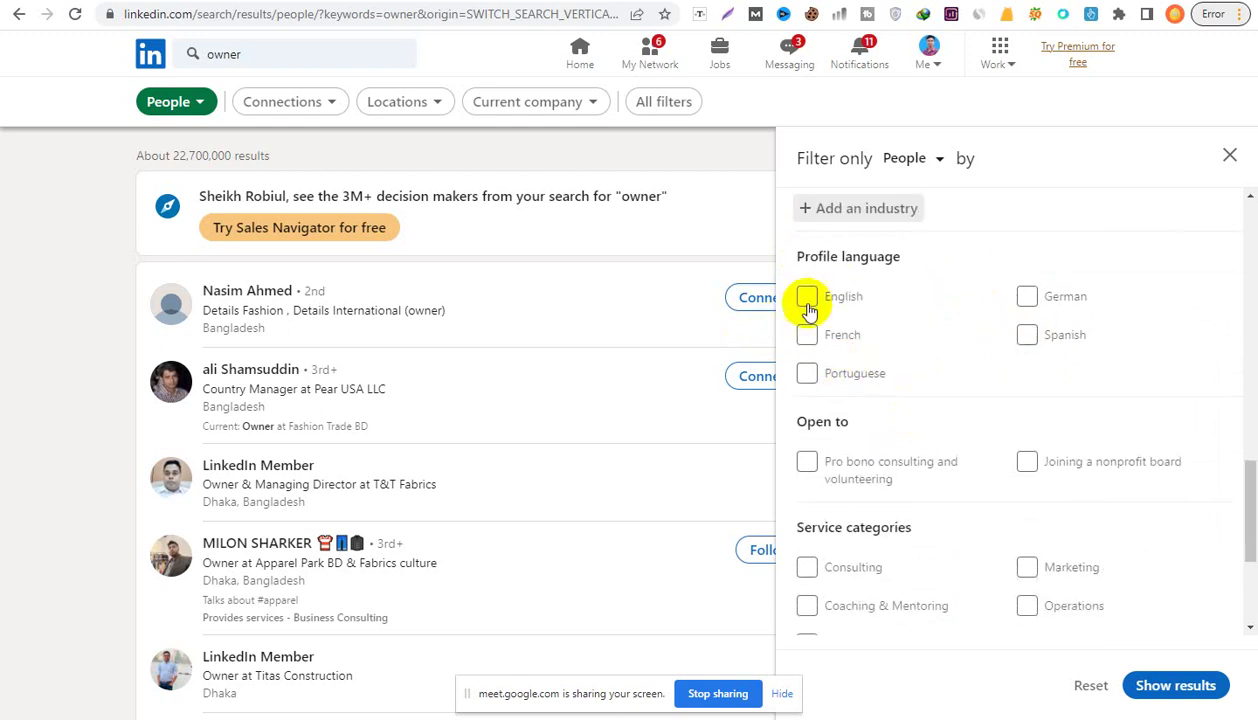
{"action": "scroll", "coordinate": [831, 395], "scroll_direction": "down", "scroll_amount": 2}
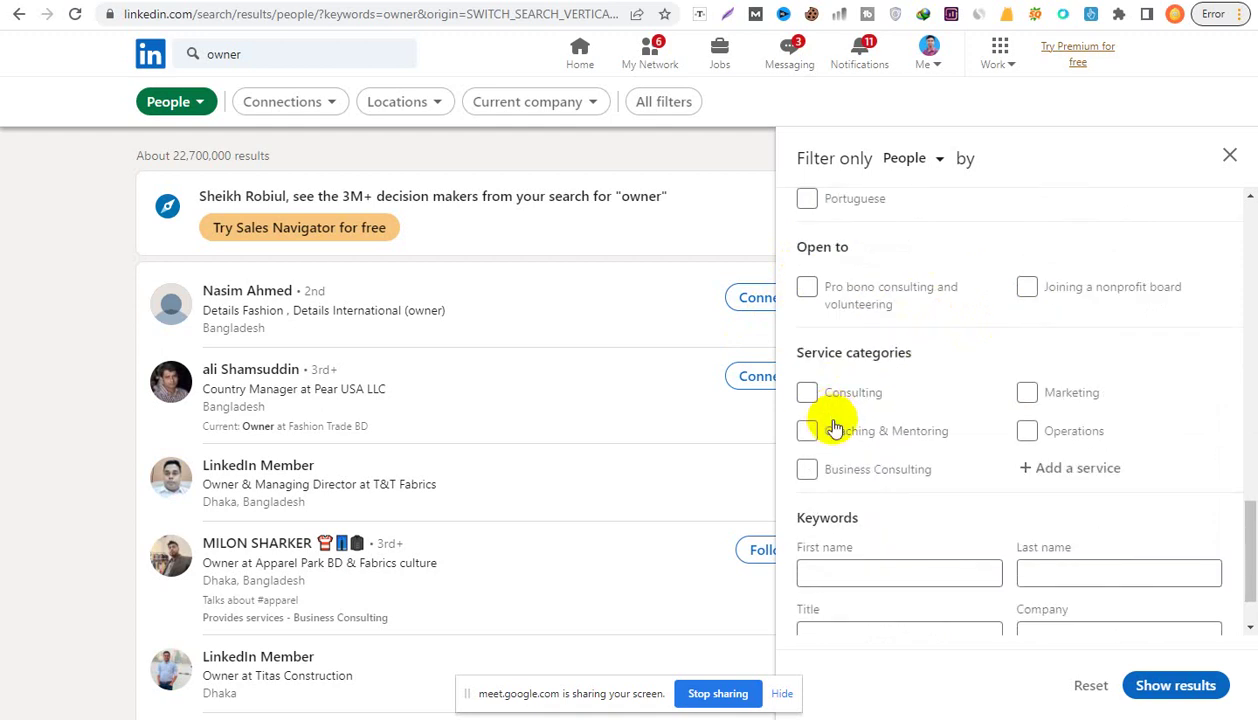
{"action": "scroll", "coordinate": [830, 455], "scroll_direction": "down", "scroll_amount": 1}
{"action": "scroll", "coordinate": [862, 560], "scroll_direction": "up", "scroll_amount": 1}
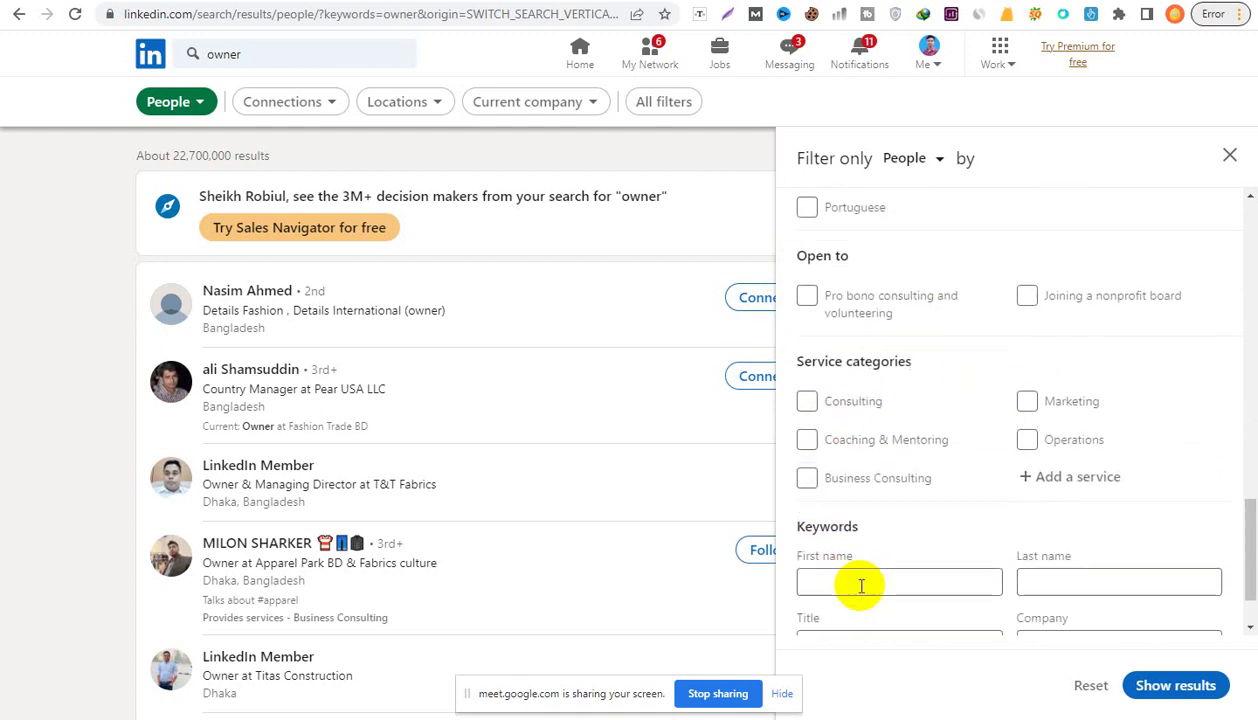
{"action": "scroll", "coordinate": [861, 586], "scroll_direction": "down", "scroll_amount": 1}
{"action": "left_click", "coordinate": [834, 556]}
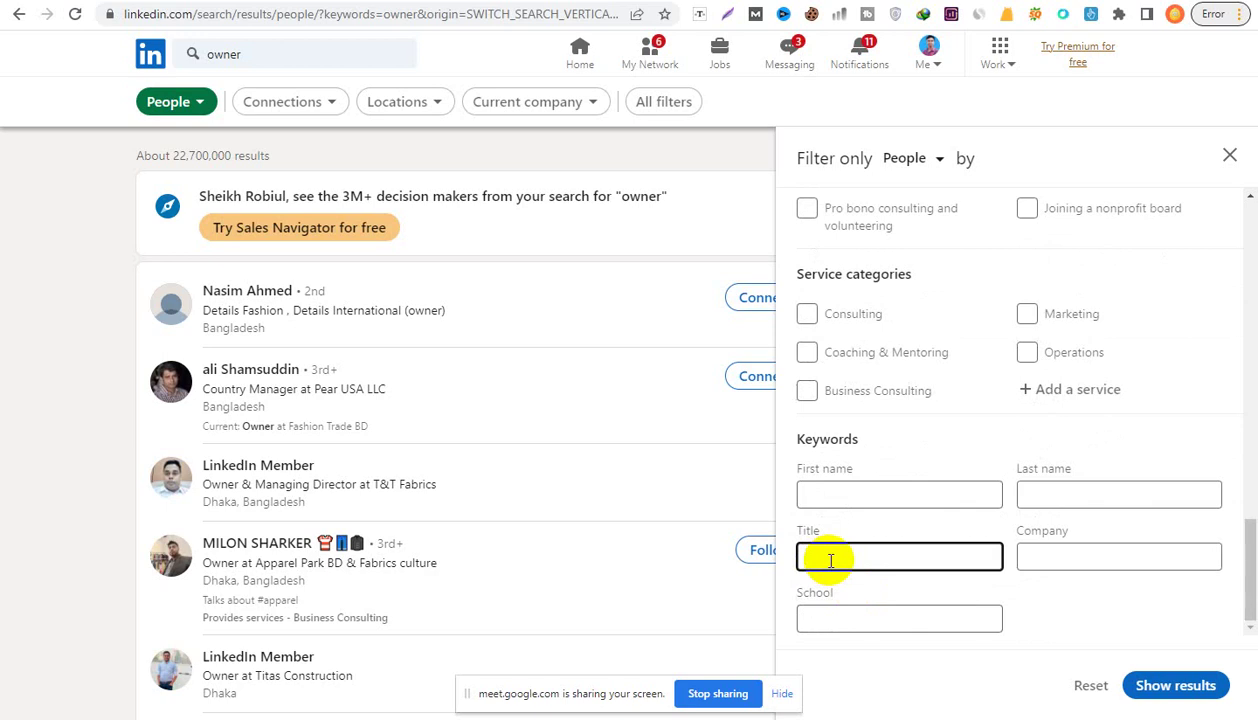
{"action": "type", "text": "owner"}
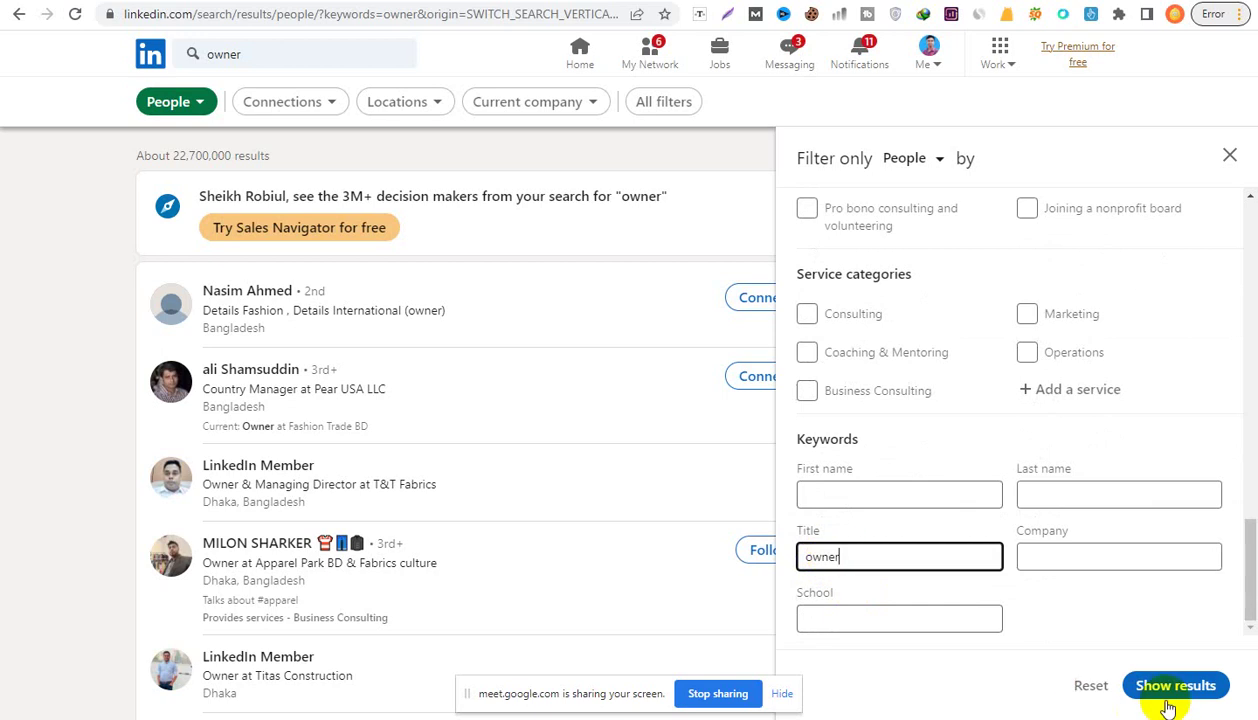
{"action": "left_click", "coordinate": [1166, 700]}
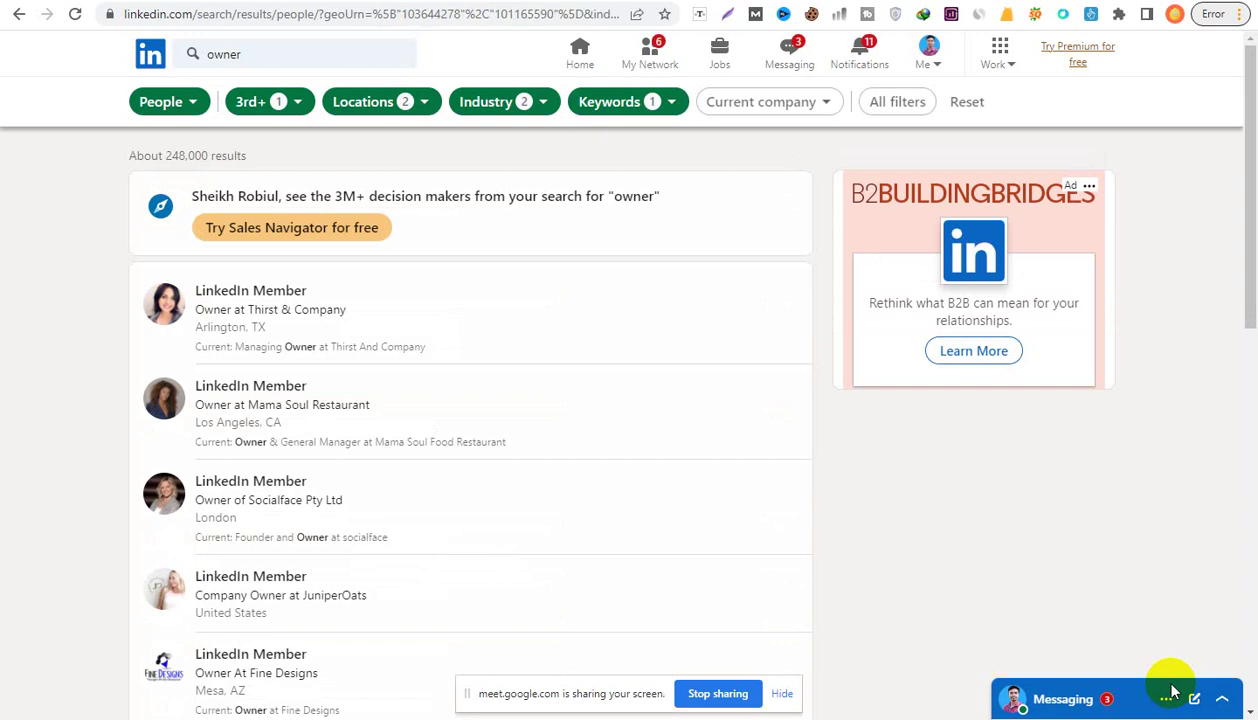
- Review the filtered list of owners and try to open the profile of the owner at Thirst & Company
{"action": "scroll", "coordinate": [458, 408], "scroll_direction": "down", "scroll_amount": 10}
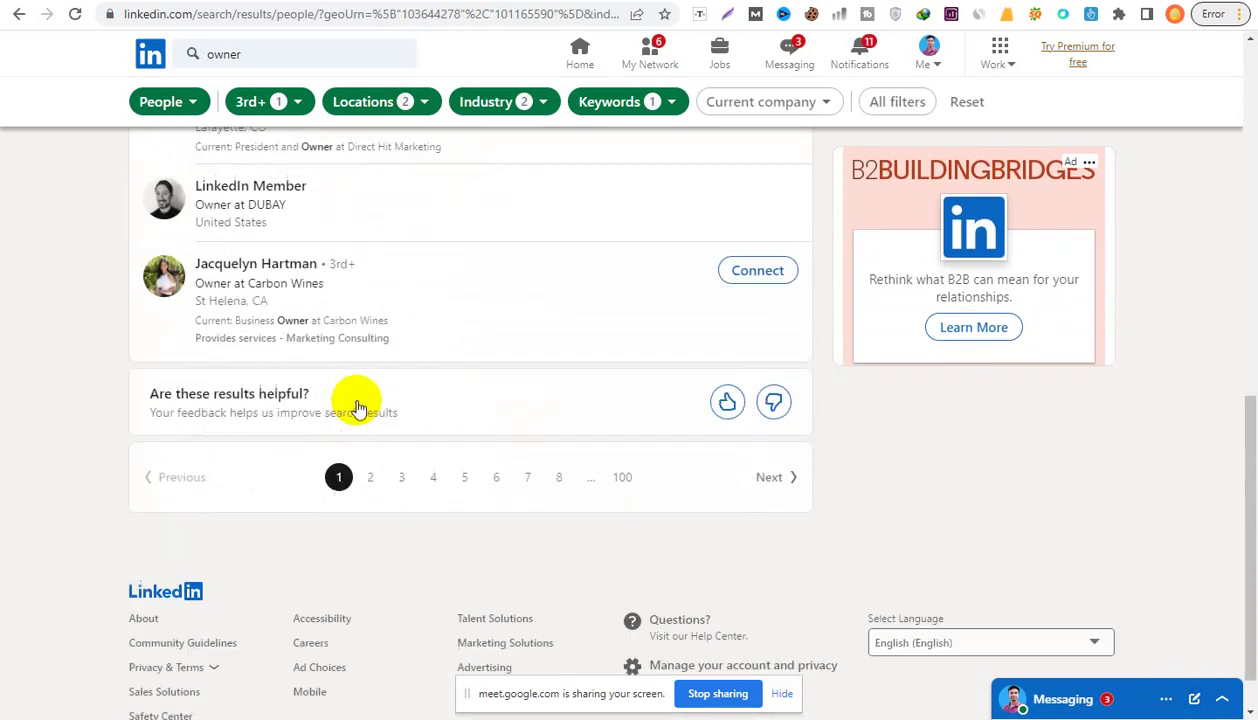
{"action": "scroll", "coordinate": [358, 408], "scroll_direction": "up", "scroll_amount": 10}
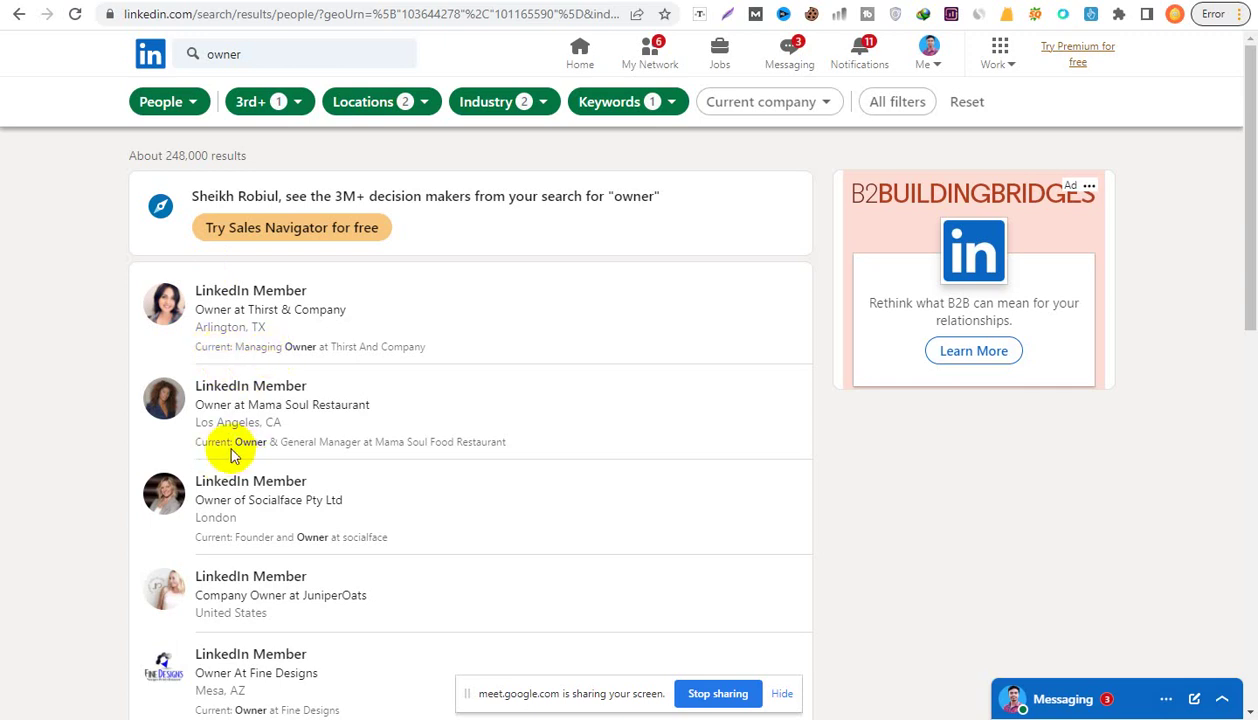
{"action": "scroll", "coordinate": [223, 536], "scroll_direction": "down", "scroll_amount": 1}
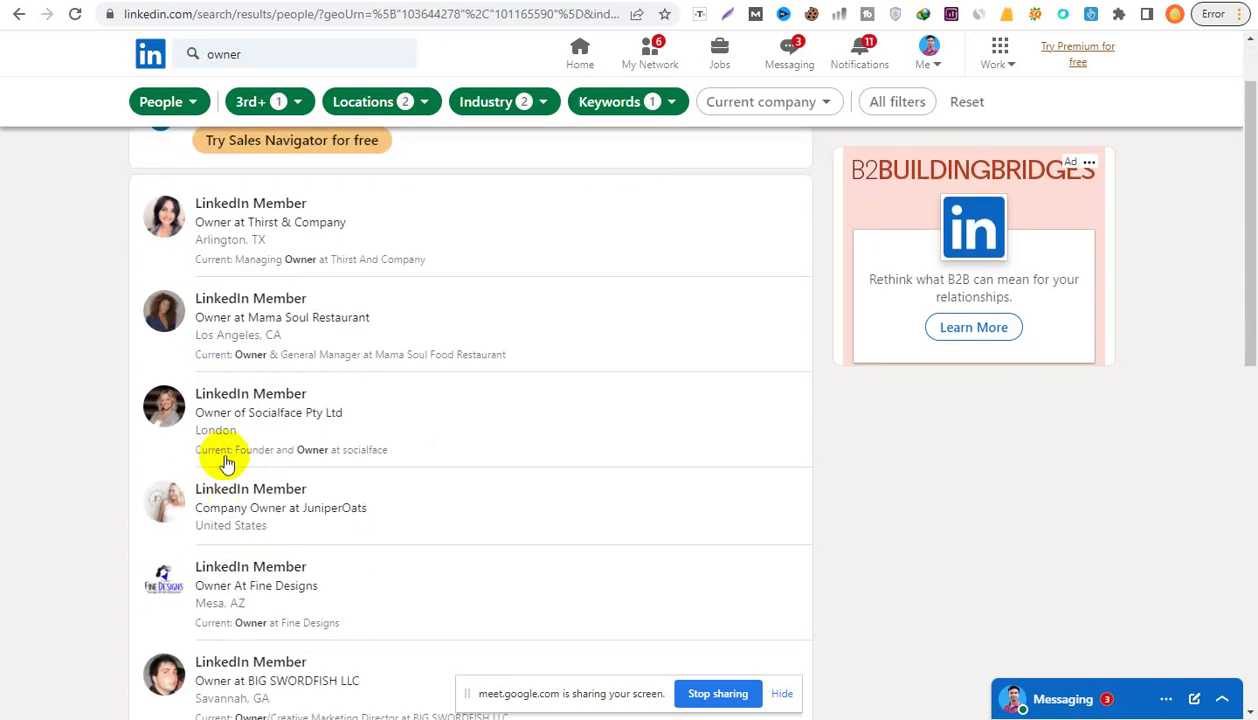
{"action": "scroll", "coordinate": [229, 568], "scroll_direction": "down", "scroll_amount": 2}
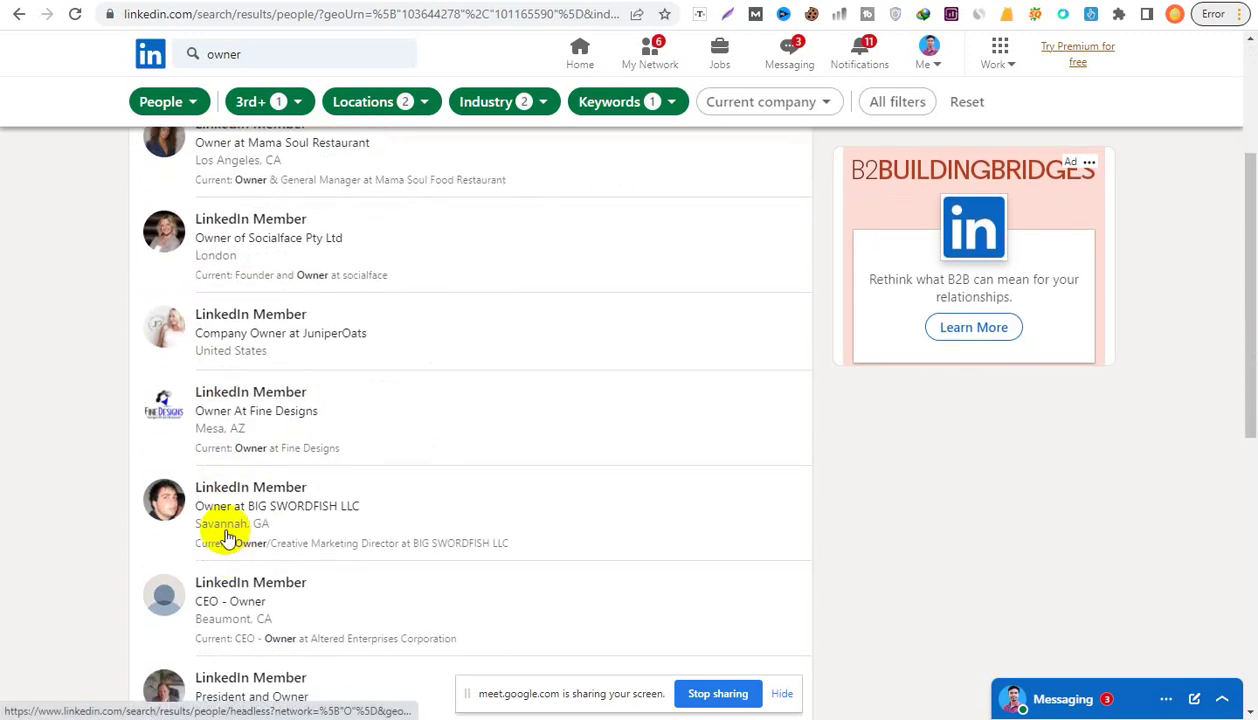
{"action": "scroll", "coordinate": [226, 520], "scroll_direction": "up", "scroll_amount": 3}
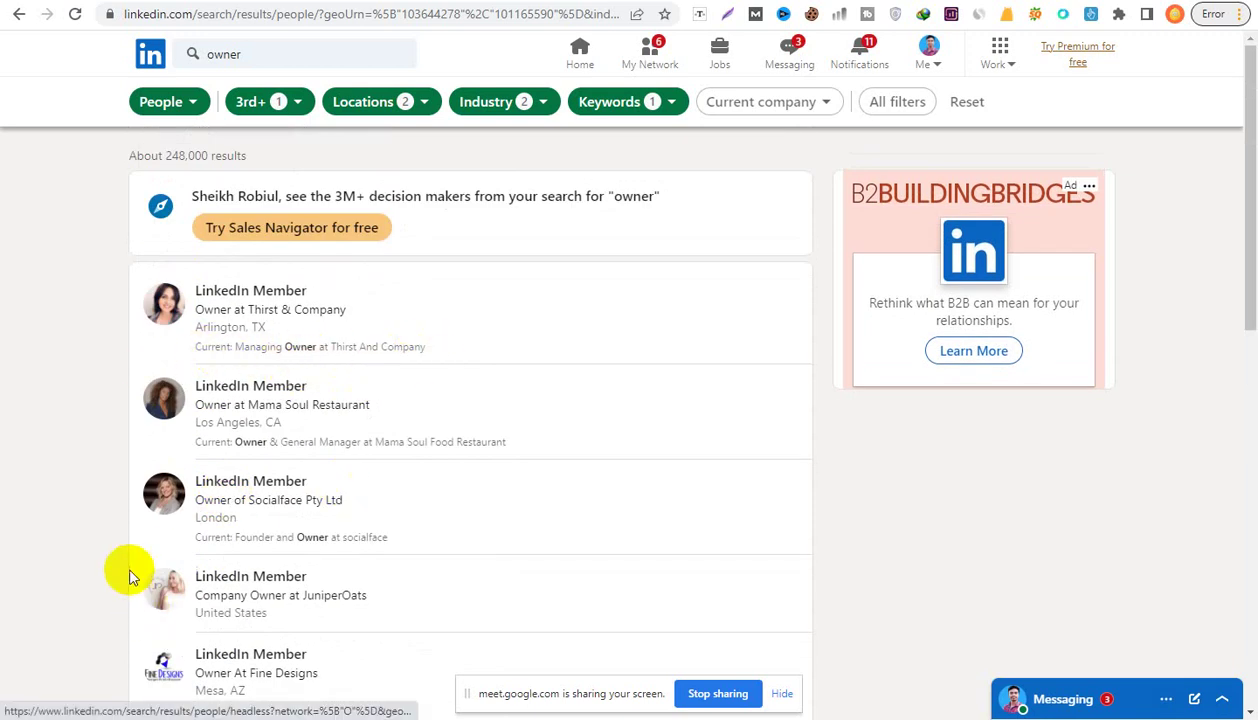
{"action": "scroll", "coordinate": [188, 514], "scroll_direction": "down", "scroll_amount": 2}
{"action": "scroll", "coordinate": [191, 500], "scroll_direction": "up", "scroll_amount": 2}
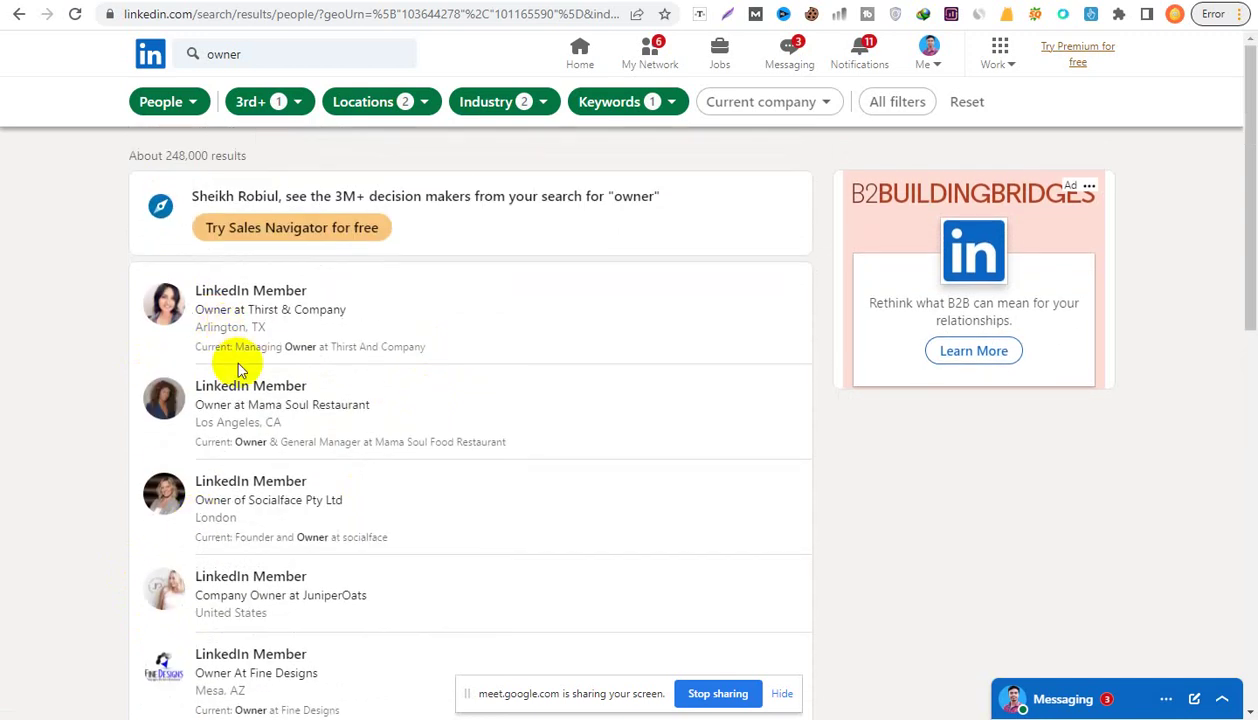
{"action": "scroll", "coordinate": [230, 440], "scroll_direction": "down", "scroll_amount": 10}
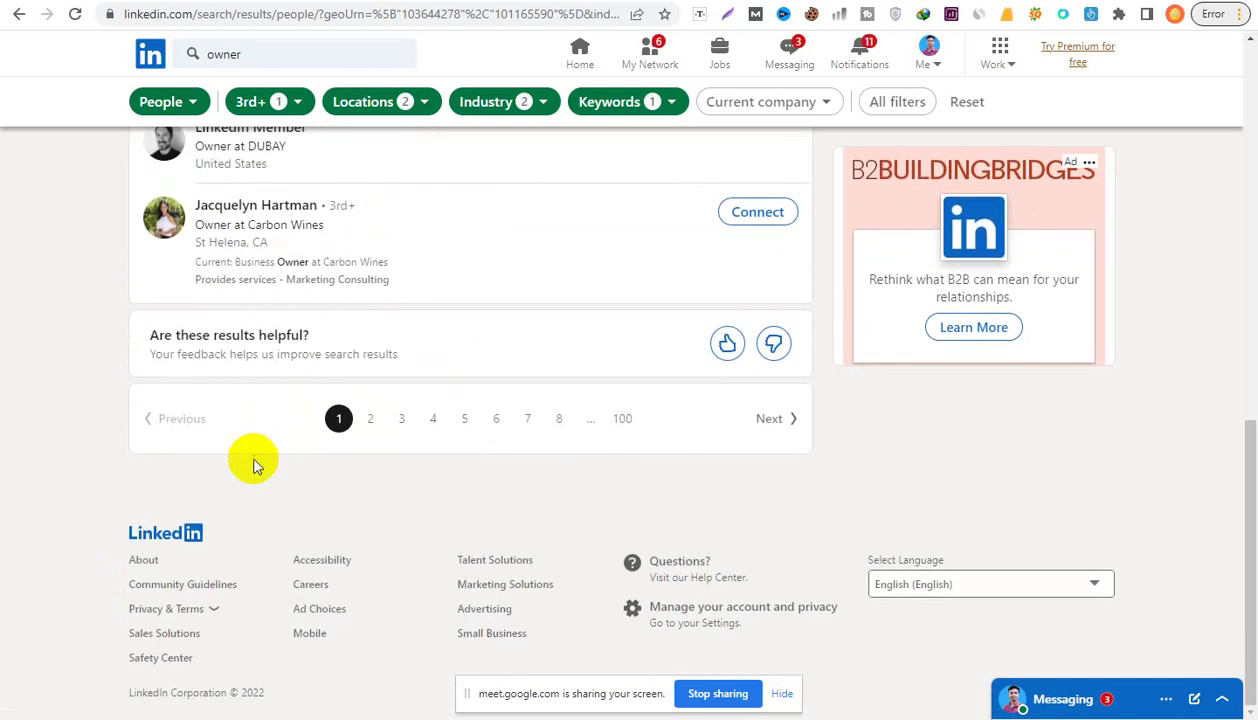
{"action": "scroll", "coordinate": [256, 464], "scroll_direction": "up", "scroll_amount": 10}
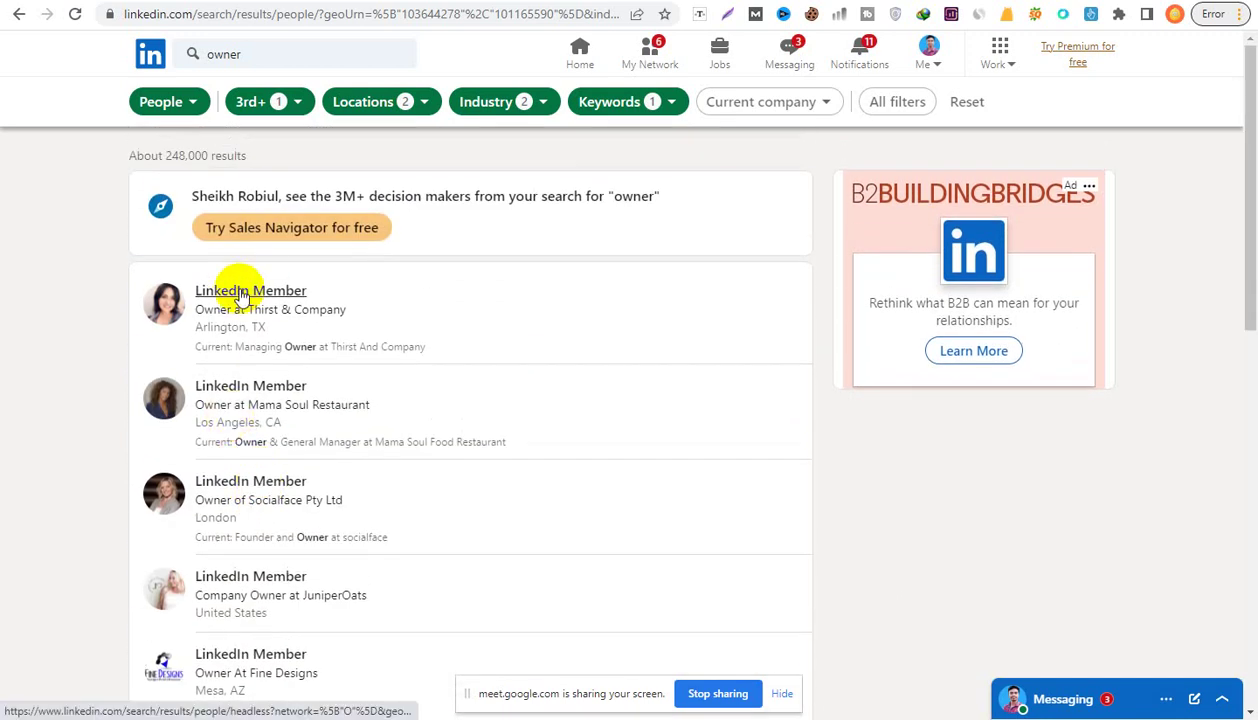
{"action": "left_click", "coordinate": [240, 293]}
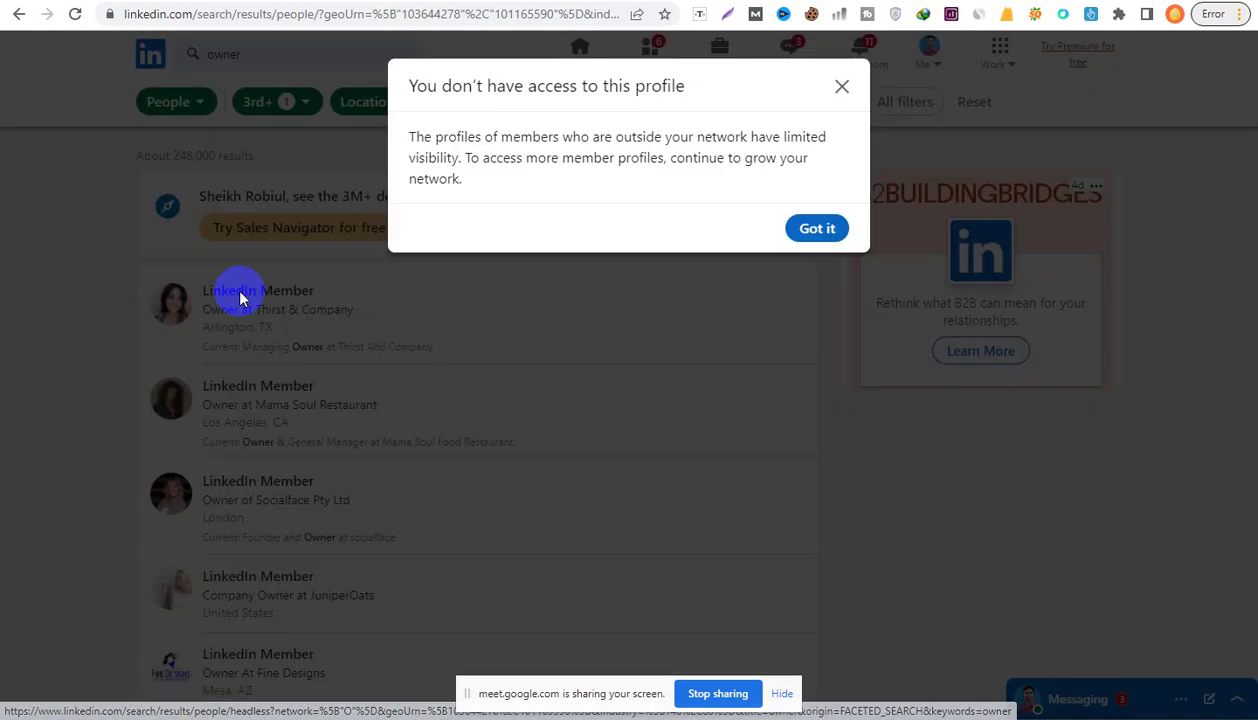
- Dismiss the profile access notice and return to the filtered list of owners
{"action": "left_click", "coordinate": [817, 233]}
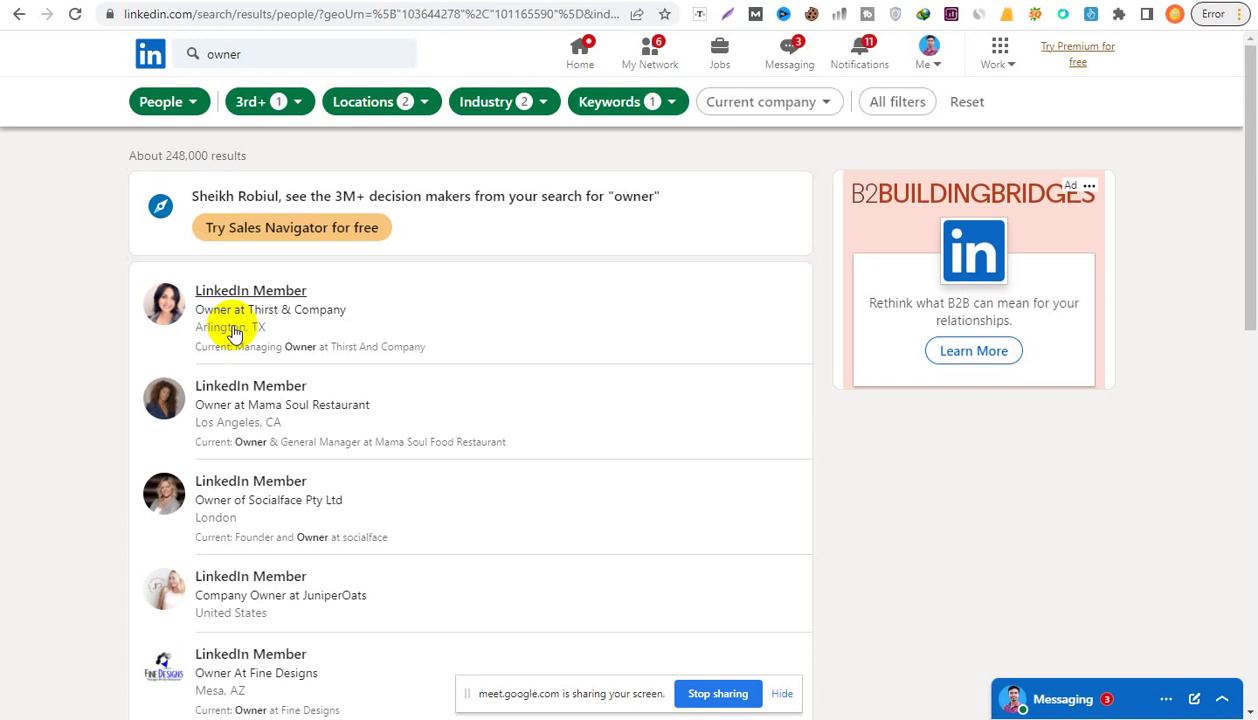
{"action": "scroll", "coordinate": [215, 332], "scroll_direction": "down", "scroll_amount": 1}
{"action": "scroll", "coordinate": [205, 345], "scroll_direction": "up", "scroll_amount": 1}
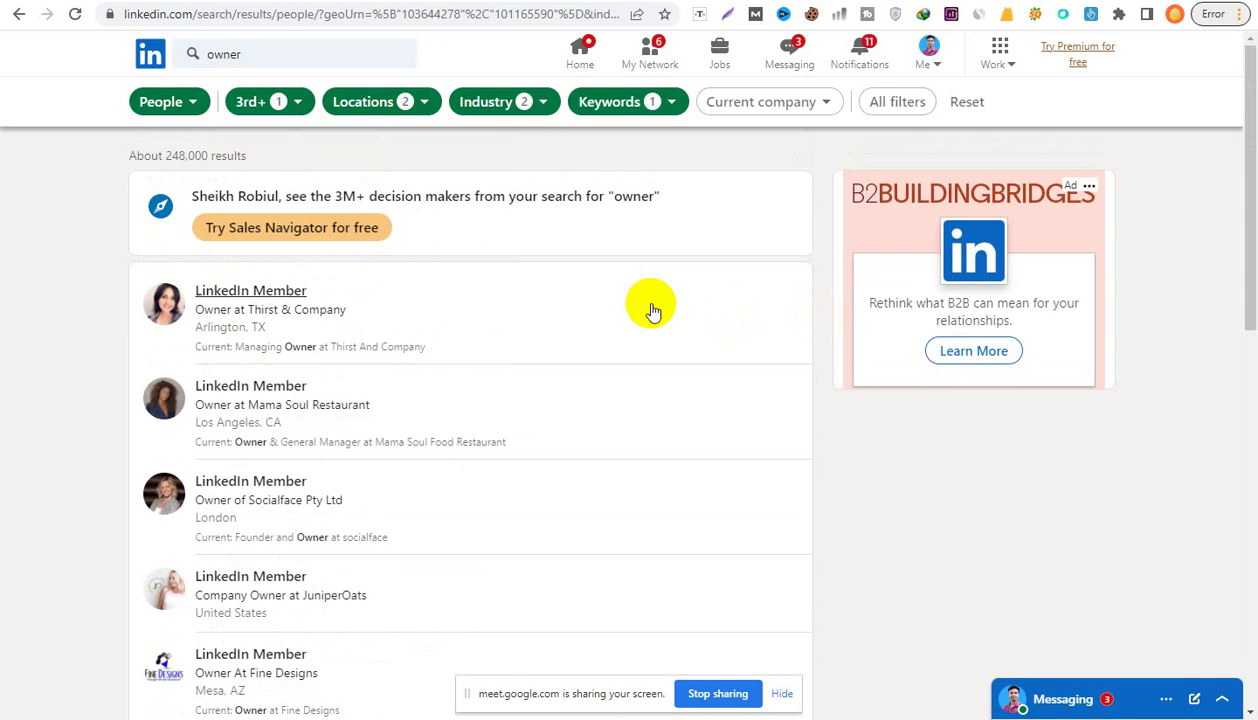
- Open the browser's extensions page and go from there to the Chrome Web Store
{"action": "left_click", "coordinate": [1237, 16]}
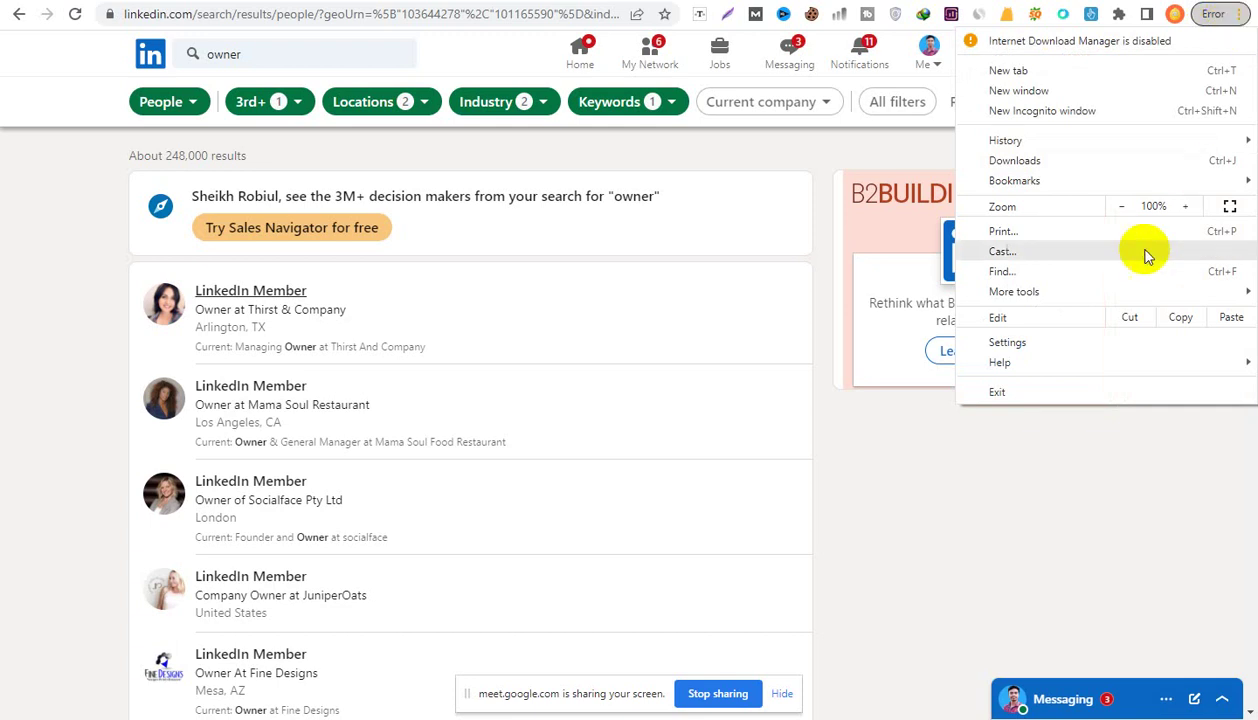
{"action": "mouse_move", "coordinate": [1012, 291]}
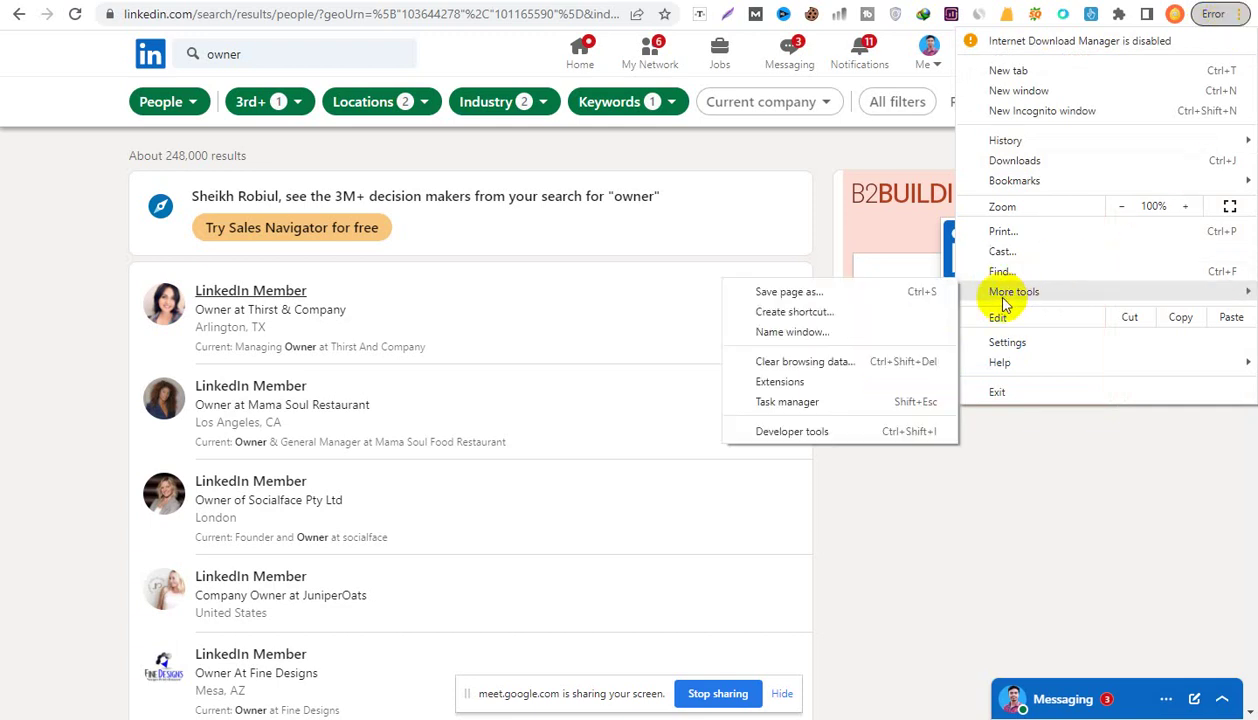
{"action": "left_click", "coordinate": [797, 381]}
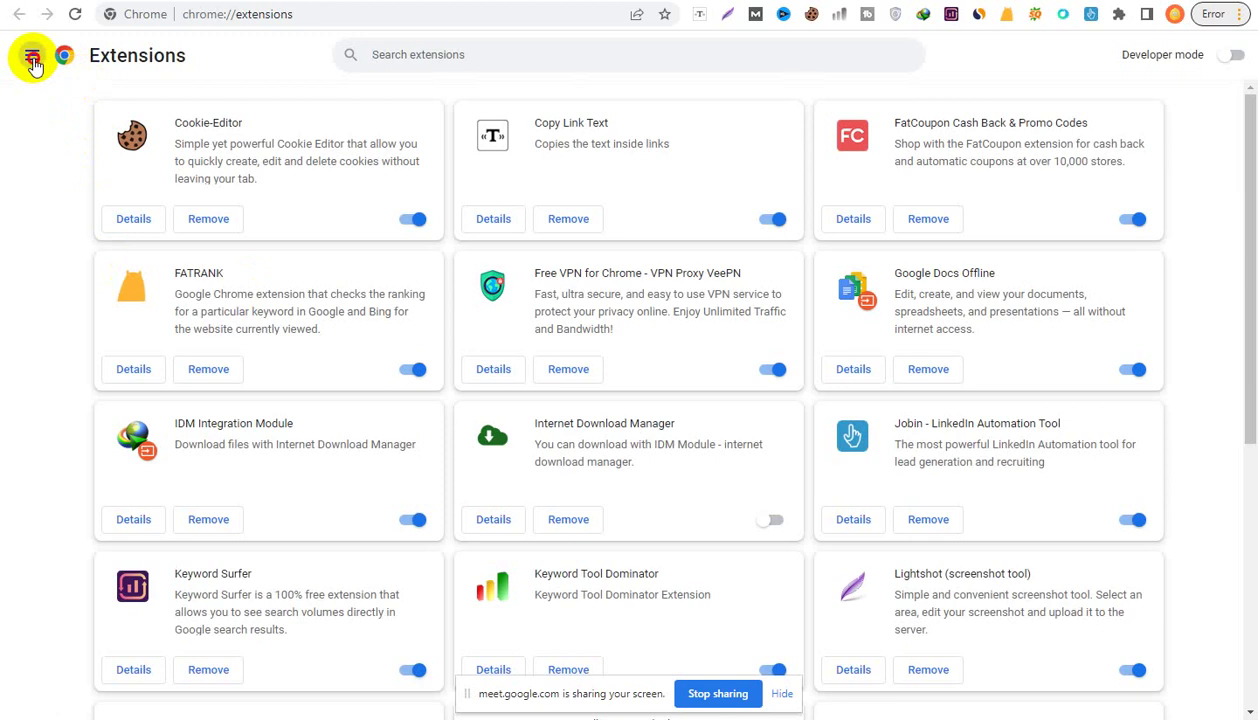
{"action": "left_click", "coordinate": [32, 55]}
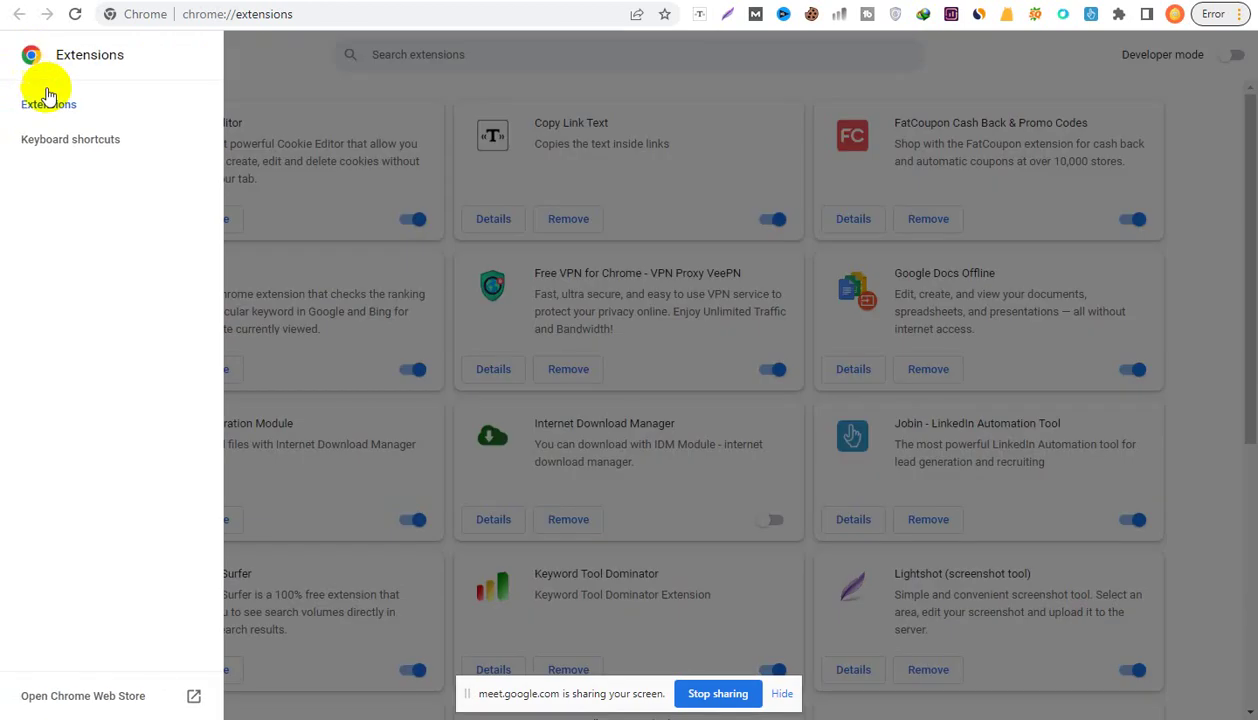
{"action": "left_click", "coordinate": [86, 695]}
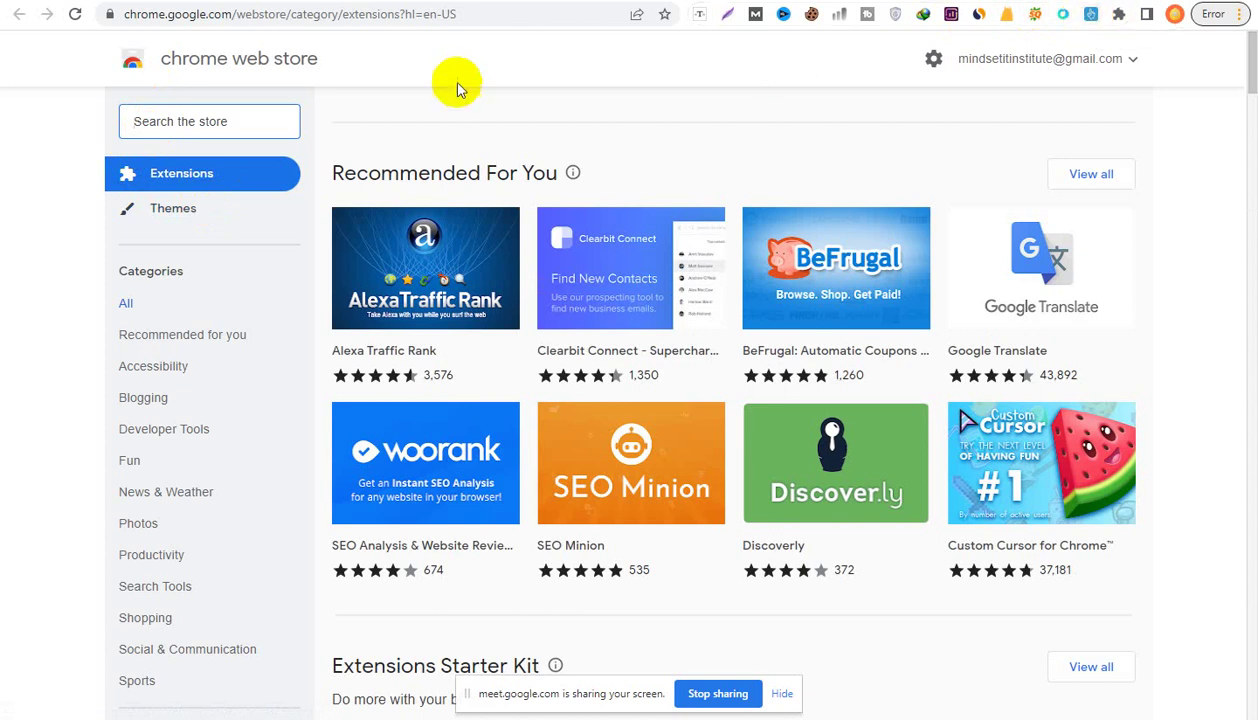
- Search the store for "jobin linkedin automation" and open the page of the Jobin - LinkedIn Automation Tool extension
{"action": "type", "text": "l"}
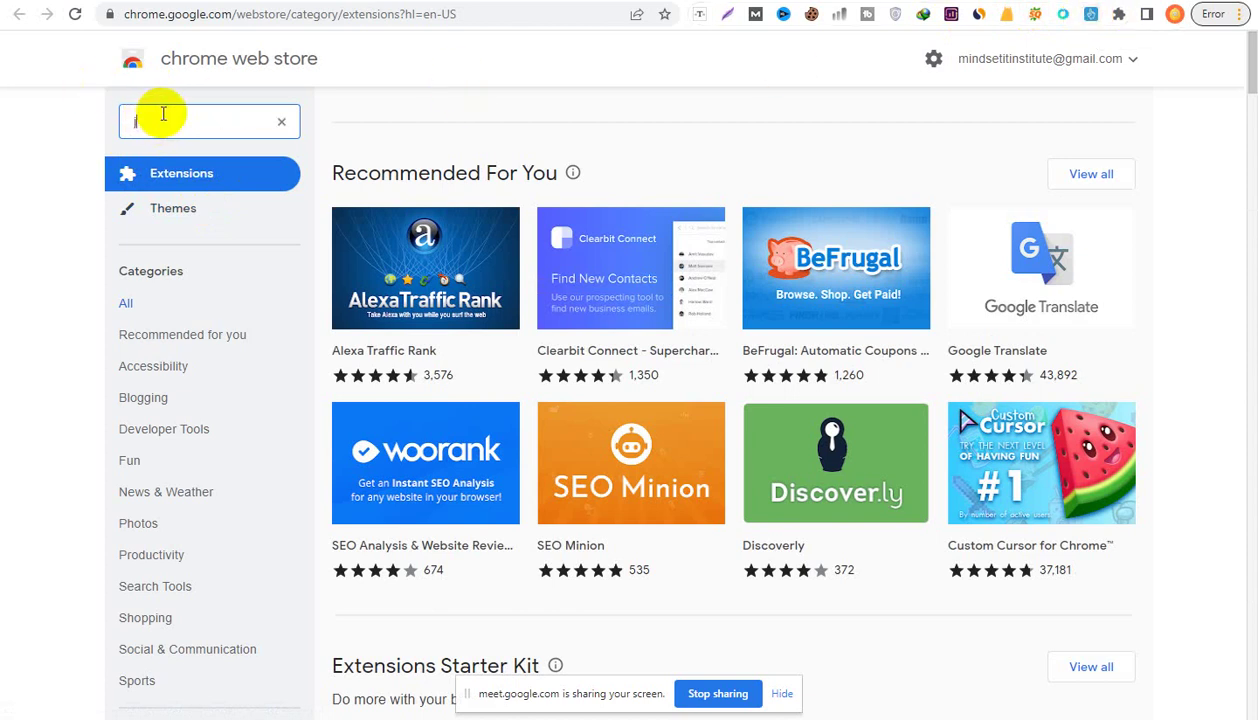
{"action": "type", "text": "ob"}
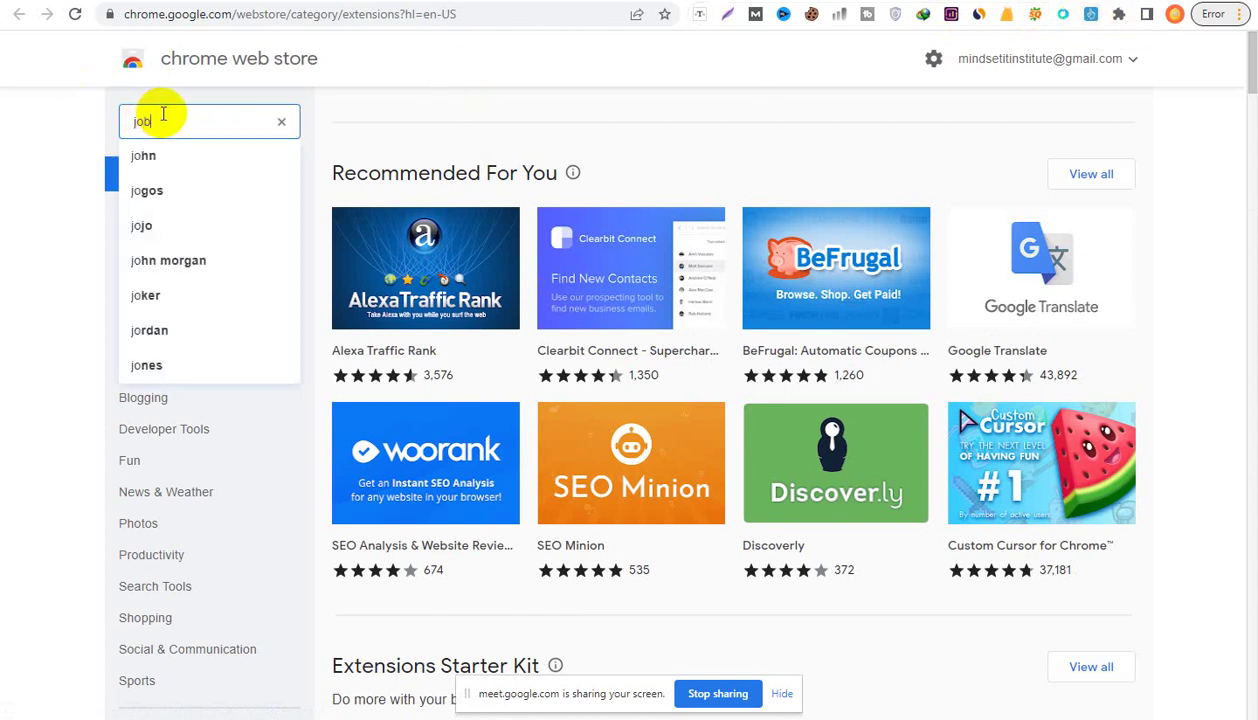
{"action": "type", "text": "in"}
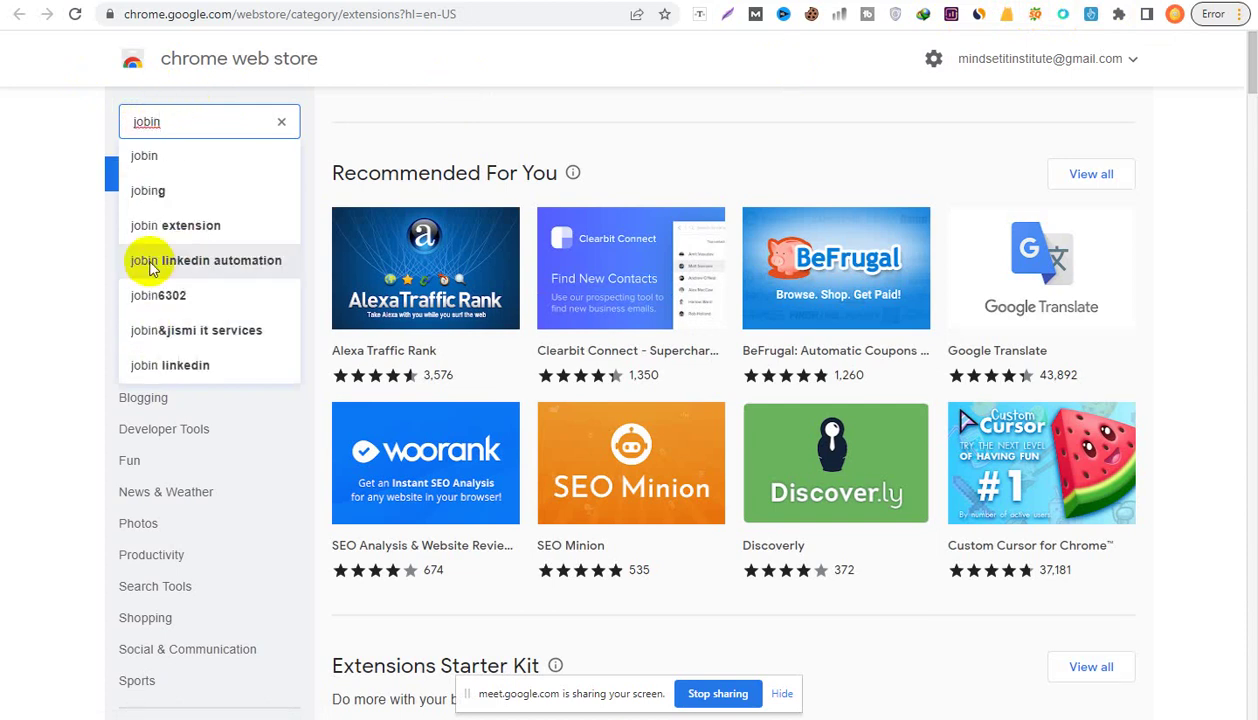
{"action": "left_click", "coordinate": [224, 259]}
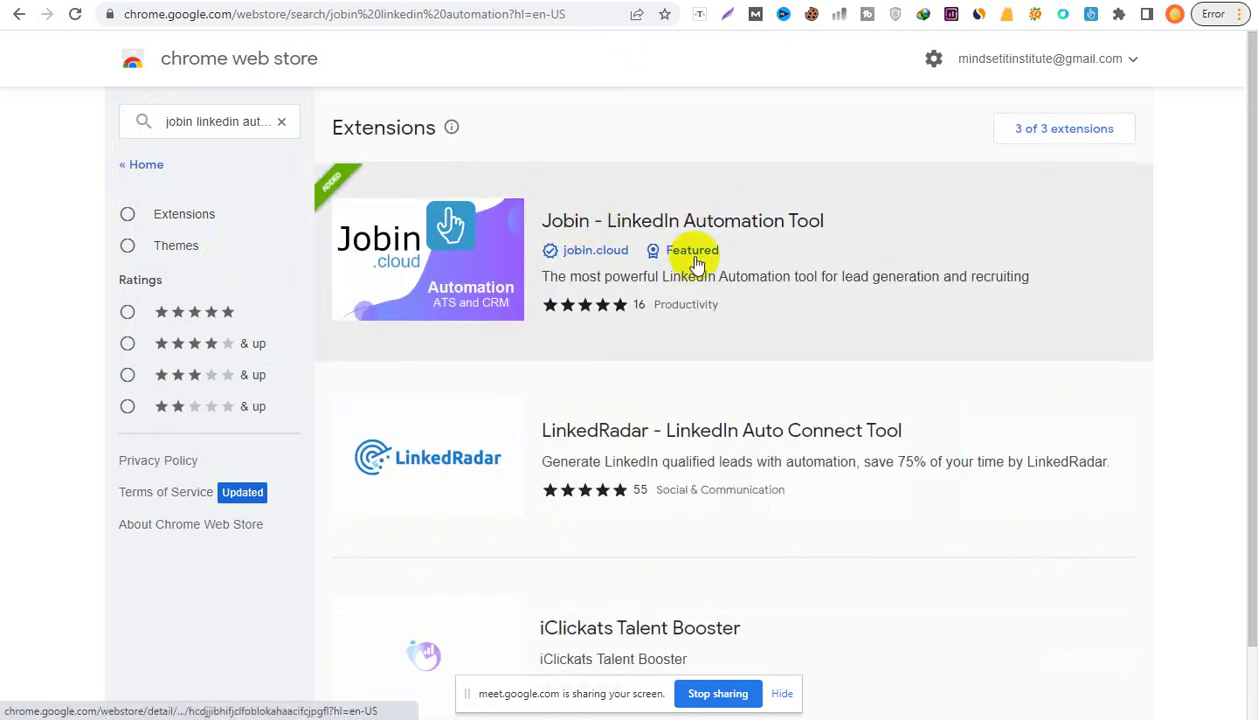
{"action": "left_click", "coordinate": [631, 236]}
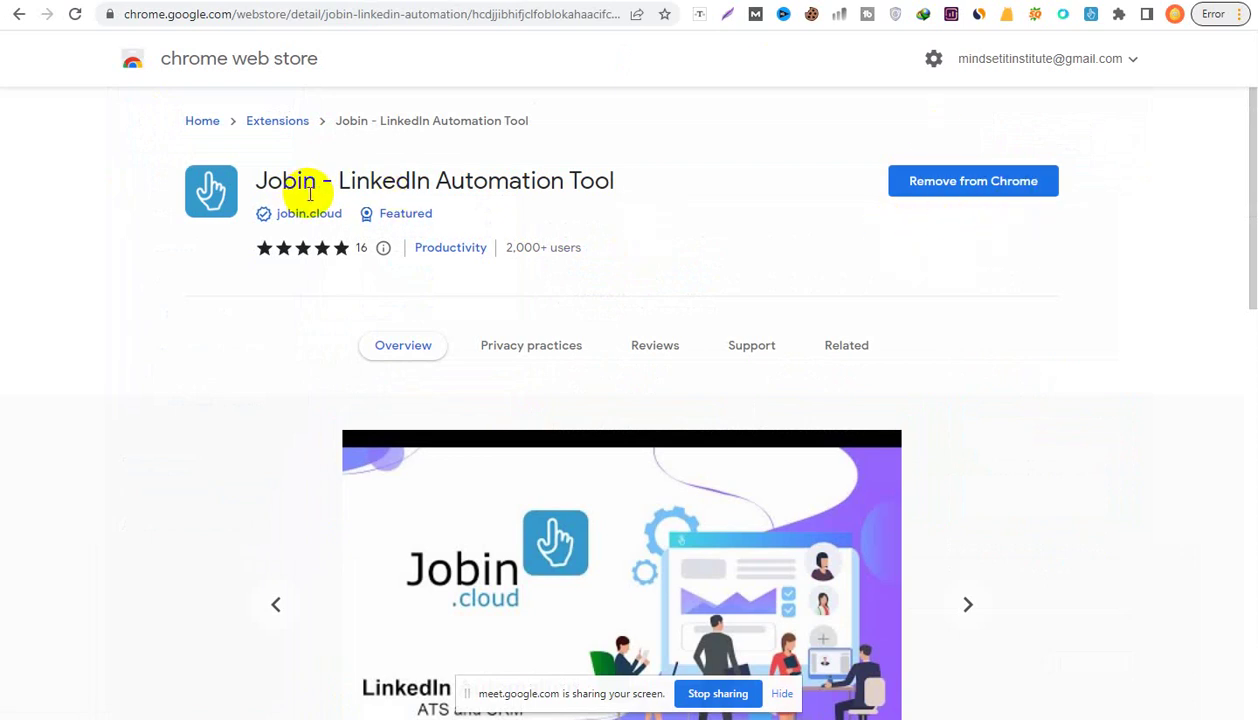
- Switch back to the LinkedIn people search results for "owner"
{"action": "key", "text": "ctrl+Tab"}
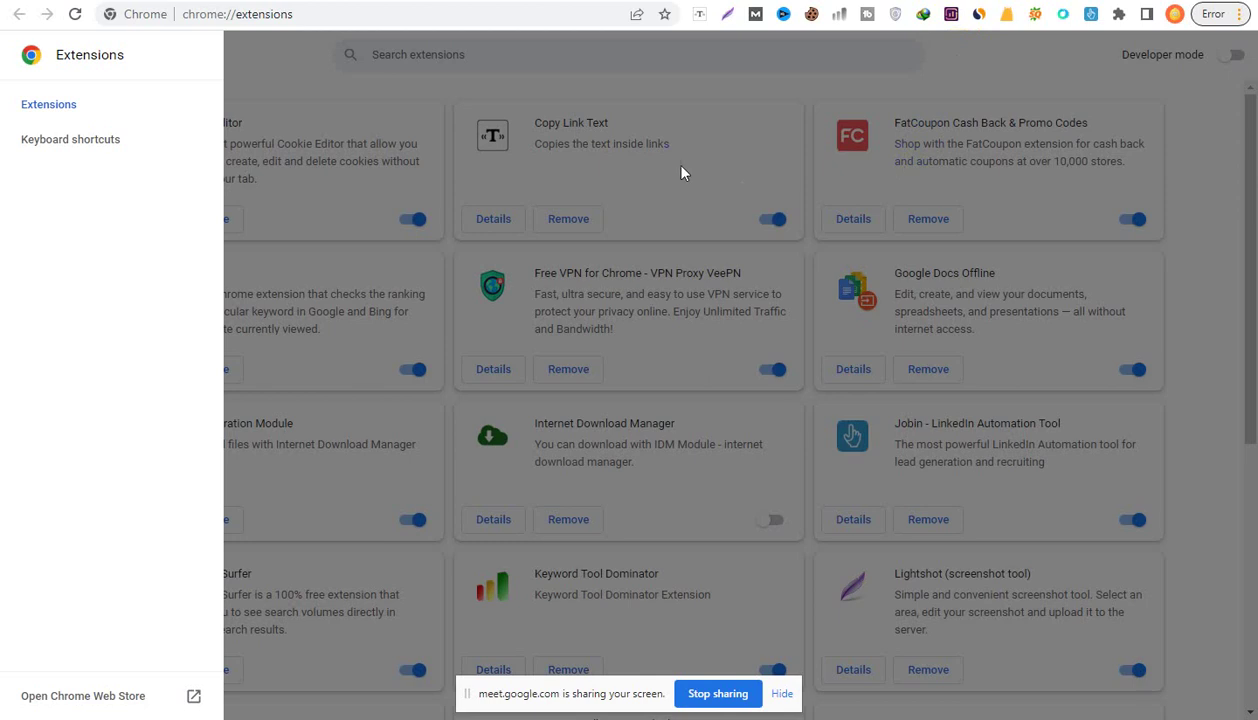
{"action": "key", "text": "ctrl+Tab"}
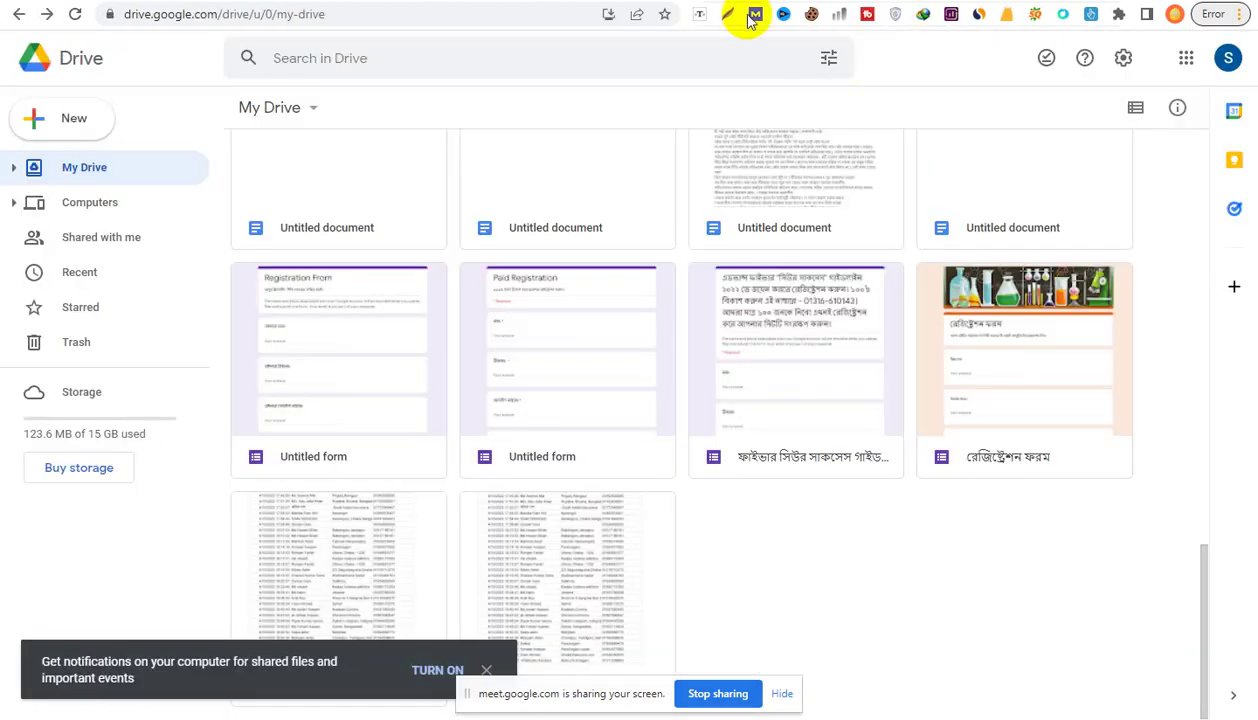
{"action": "key", "text": "ctrl+Tab"}
{"action": "key", "text": "ctrl+Tab"}
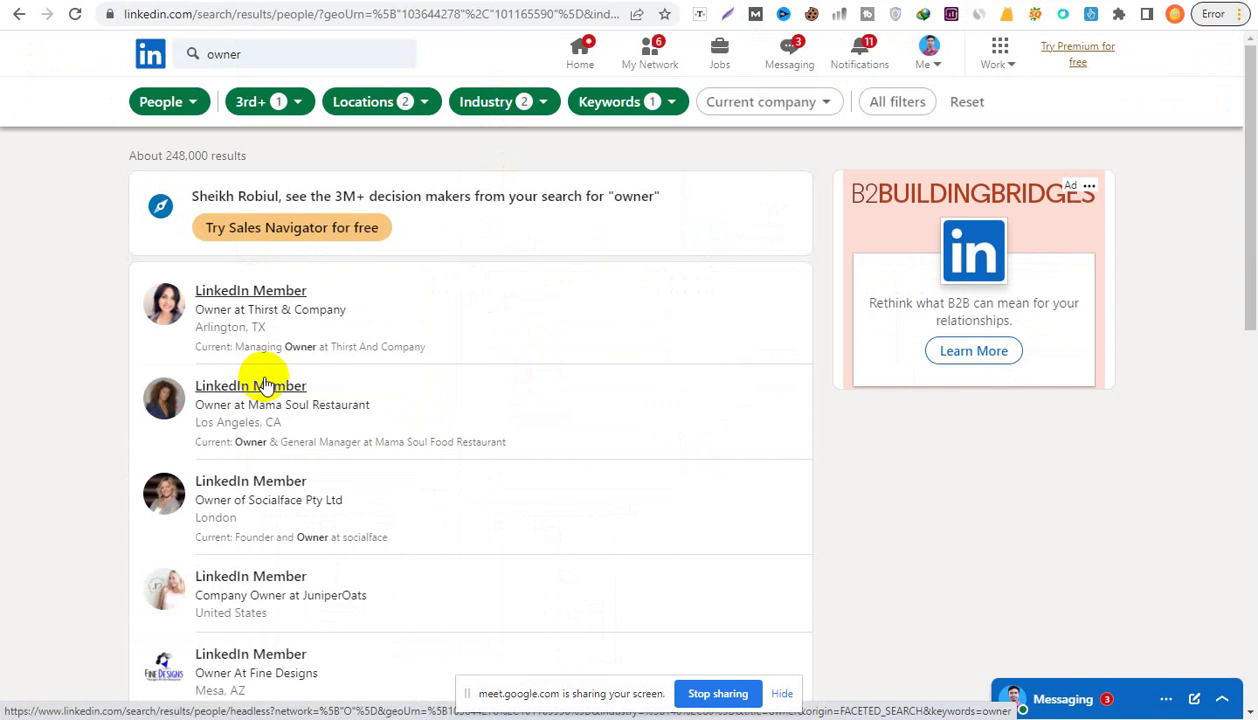
- Open the Jobin extension on the LinkedIn results and assign the profile import to the No Jobspec pipeline
{"action": "left_click", "coordinate": [1119, 14]}
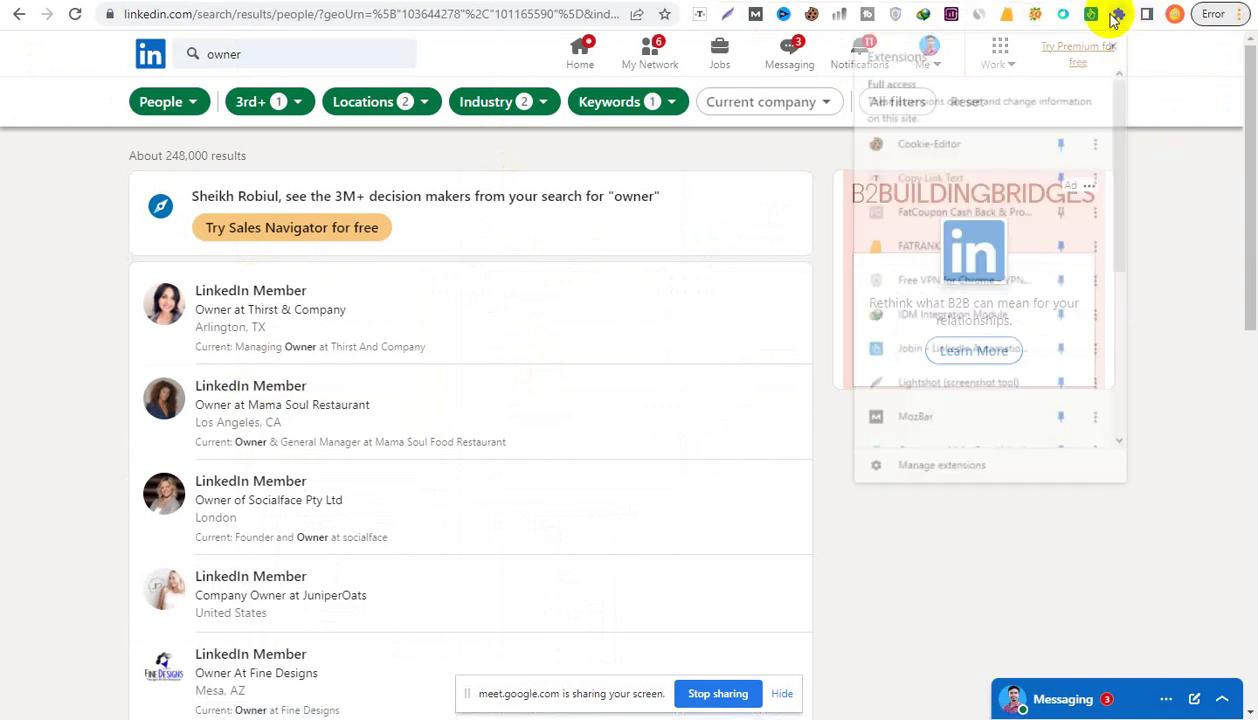
{"action": "left_click", "coordinate": [1092, 15]}
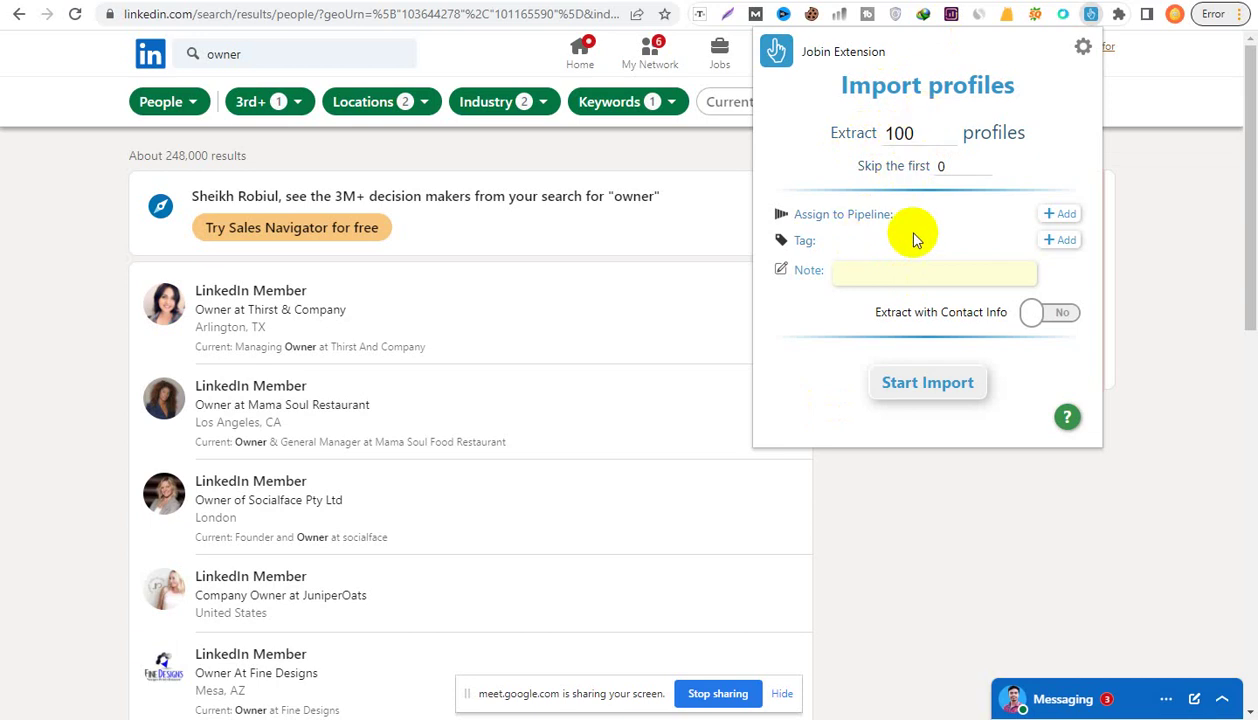
{"action": "left_click", "coordinate": [1058, 216]}
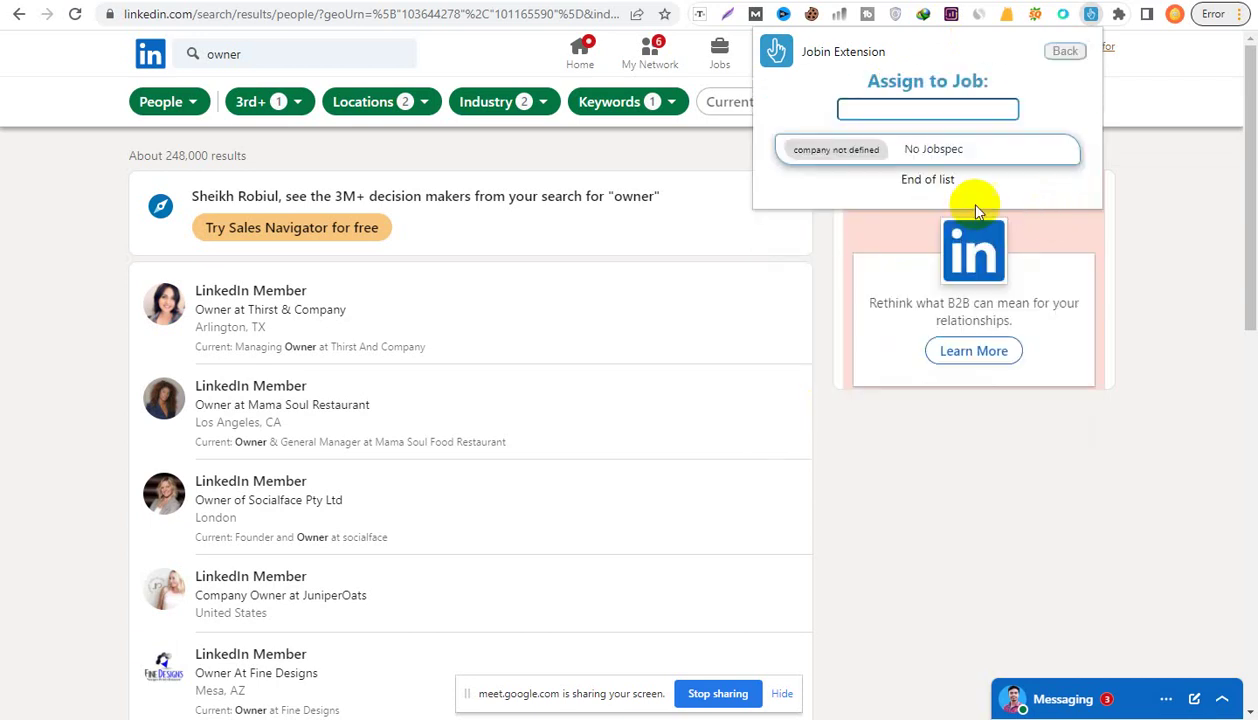
{"action": "left_click", "coordinate": [832, 158]}
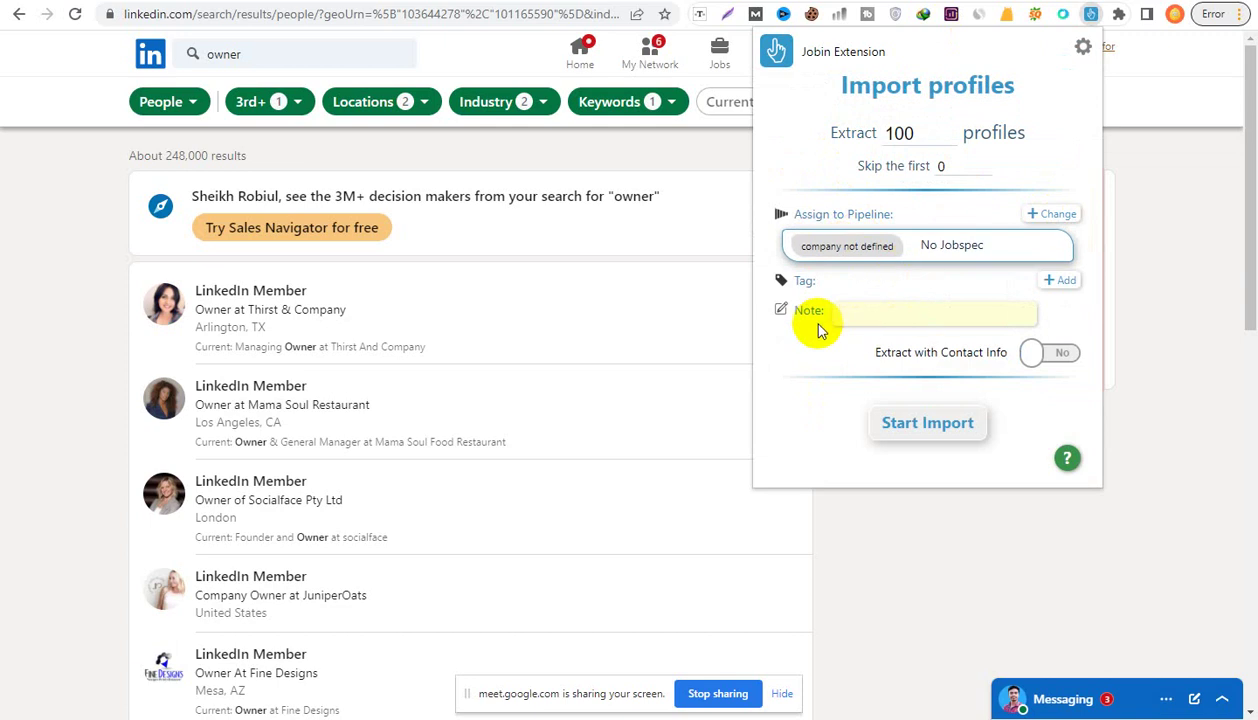
- Set the import note to "owner" and start importing 100 profiles without contact info
{"action": "left_click", "coordinate": [866, 314]}
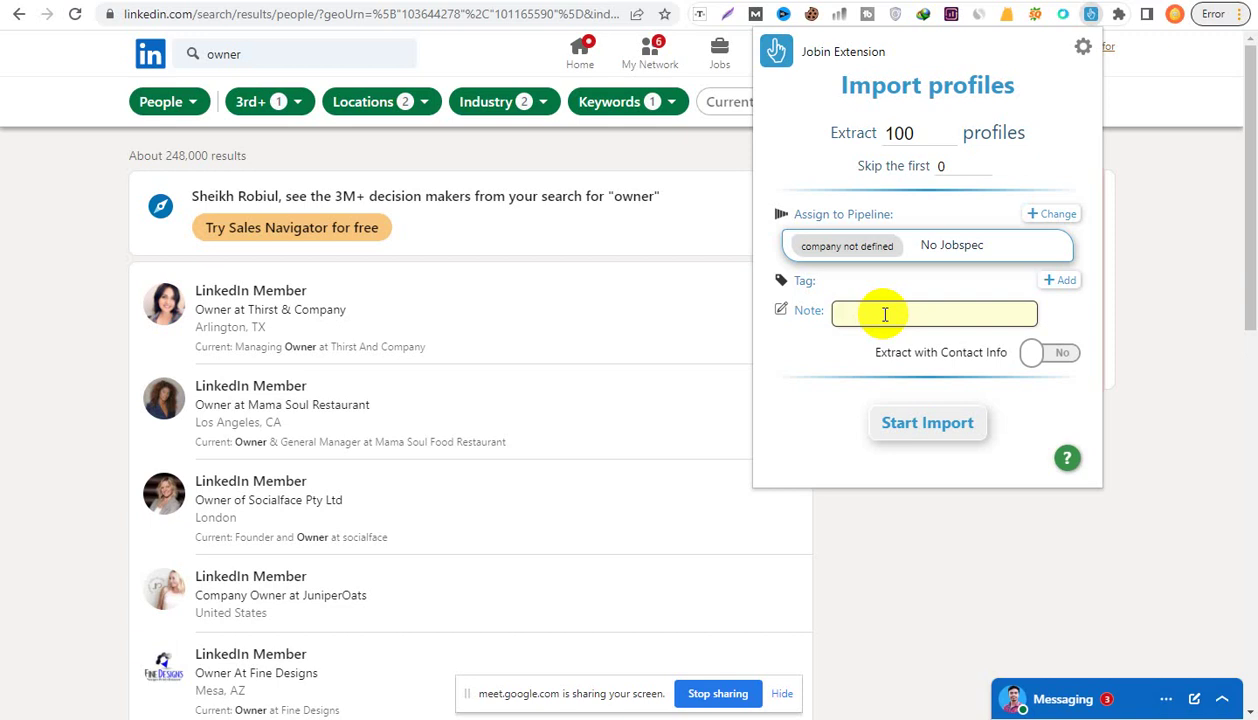
{"action": "type", "text": "on"}
{"action": "key", "text": "BackSpace"}
{"action": "type", "text": "wner"}
{"action": "left_click", "coordinate": [907, 428]}
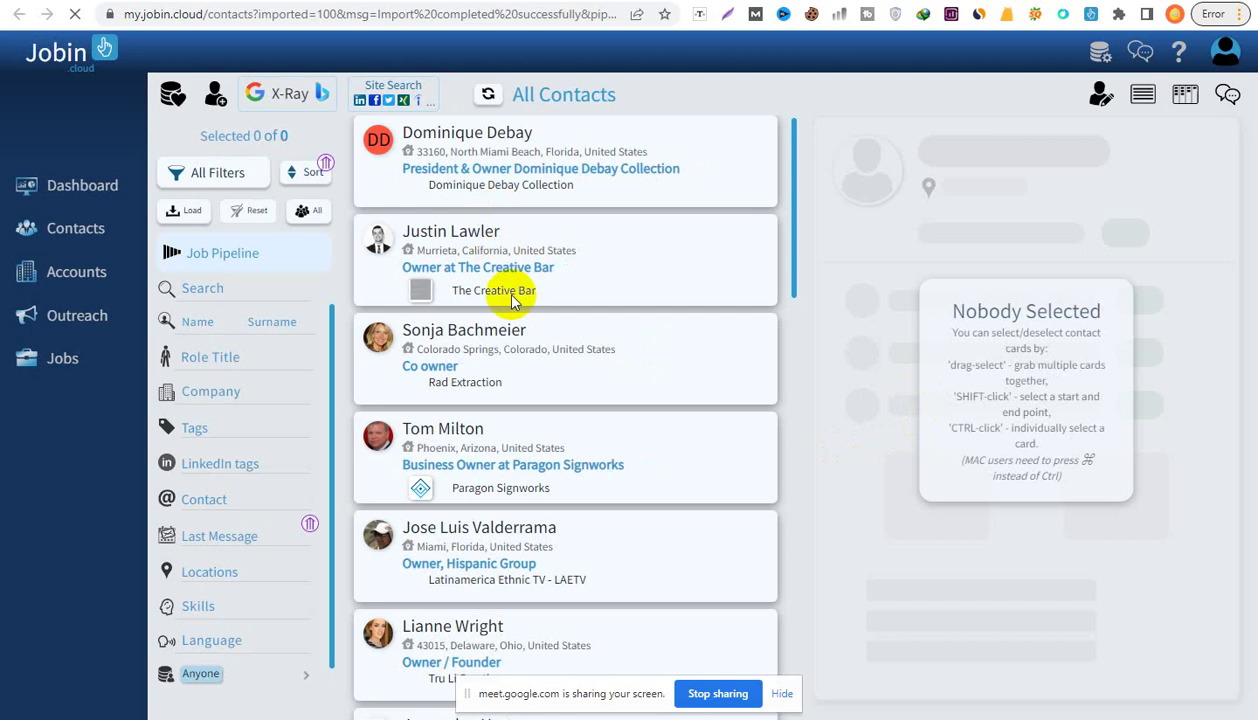
- Close the import message and look through the imported contacts in Jobin, checking their titles, companies and locations
{"action": "scroll", "coordinate": [515, 268], "scroll_direction": "down", "scroll_amount": 10}
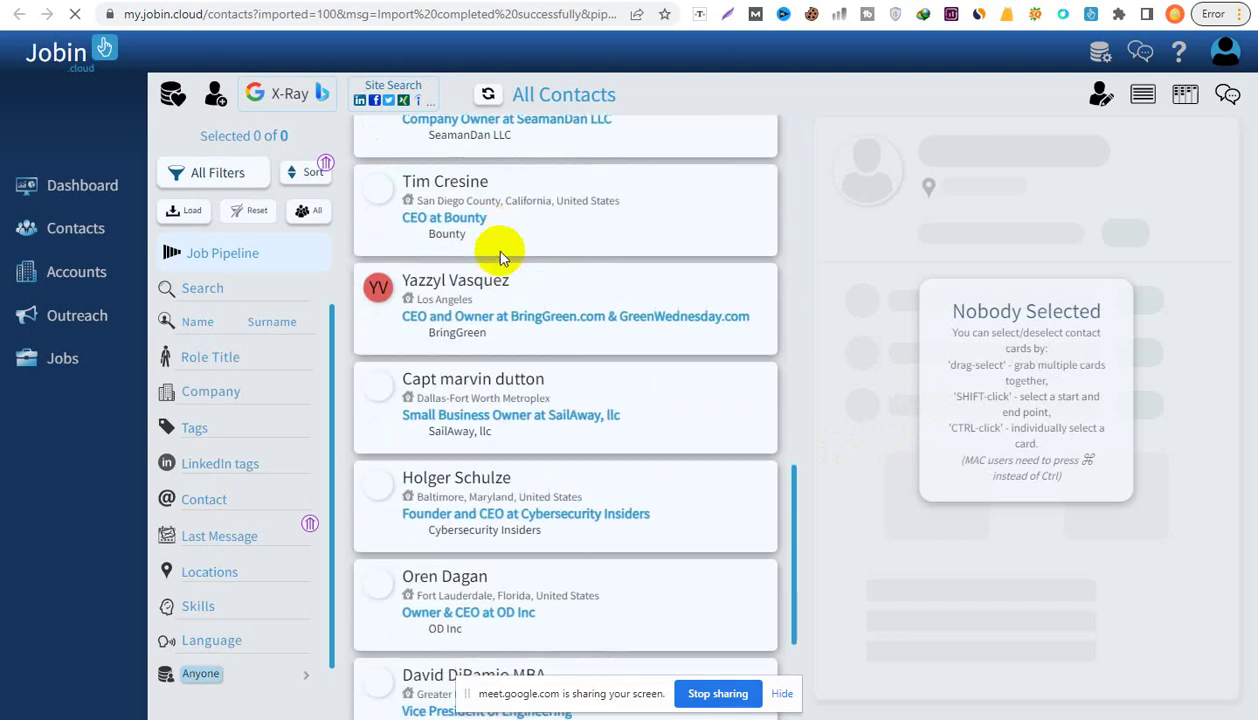
{"action": "scroll", "coordinate": [491, 288], "scroll_direction": "up", "scroll_amount": 10}
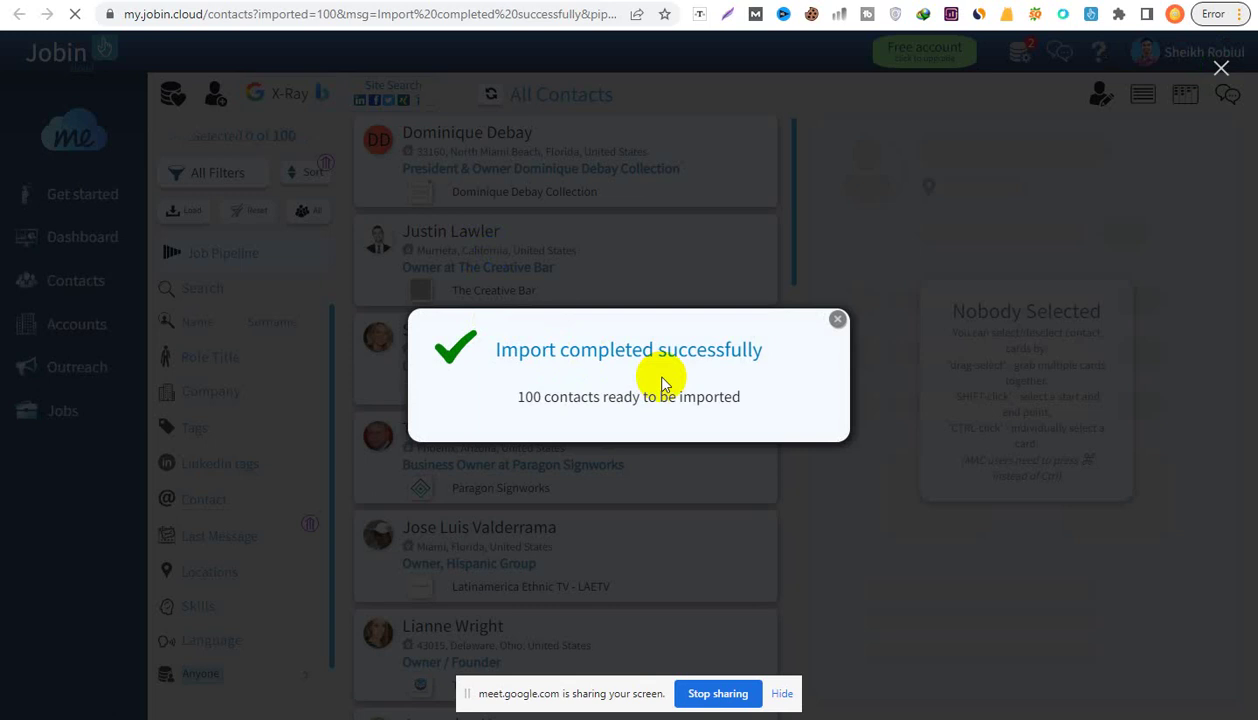
{"action": "left_click", "coordinate": [837, 321]}
{"action": "scroll", "coordinate": [542, 385], "scroll_direction": "down", "scroll_amount": 10}
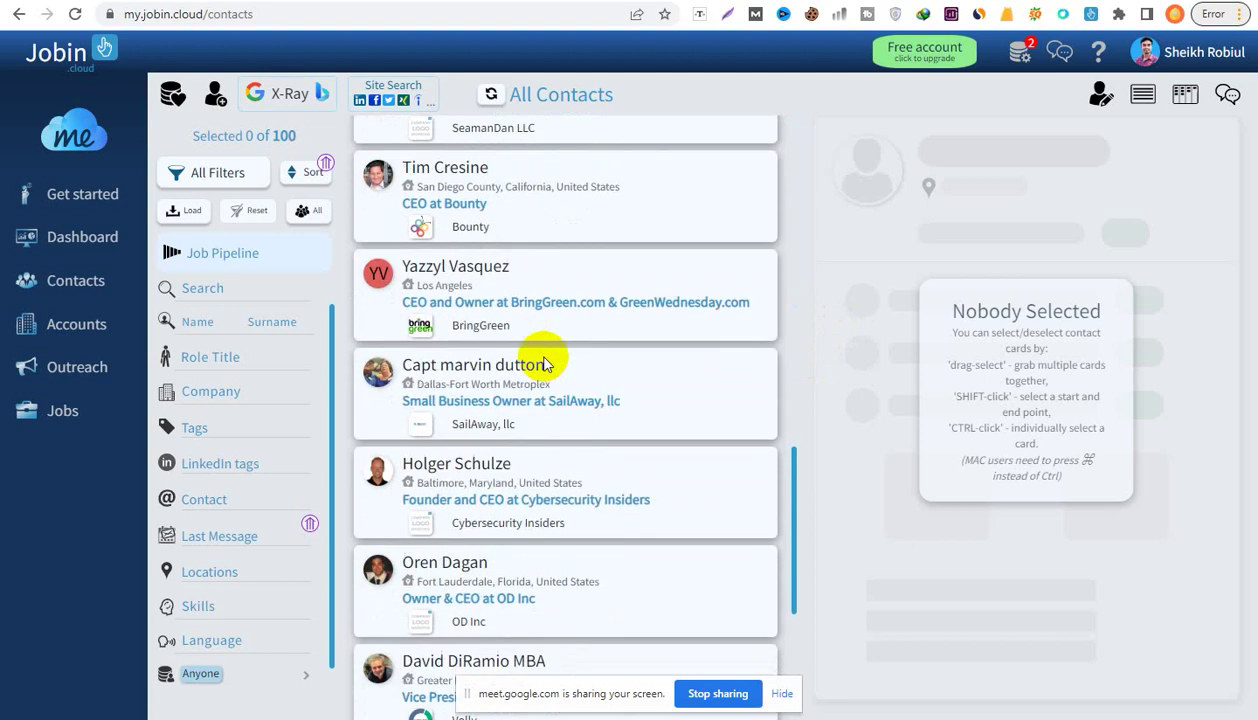
{"action": "scroll", "coordinate": [537, 374], "scroll_direction": "up", "scroll_amount": 3}
{"action": "scroll", "coordinate": [537, 372], "scroll_direction": "up", "scroll_amount": 7}
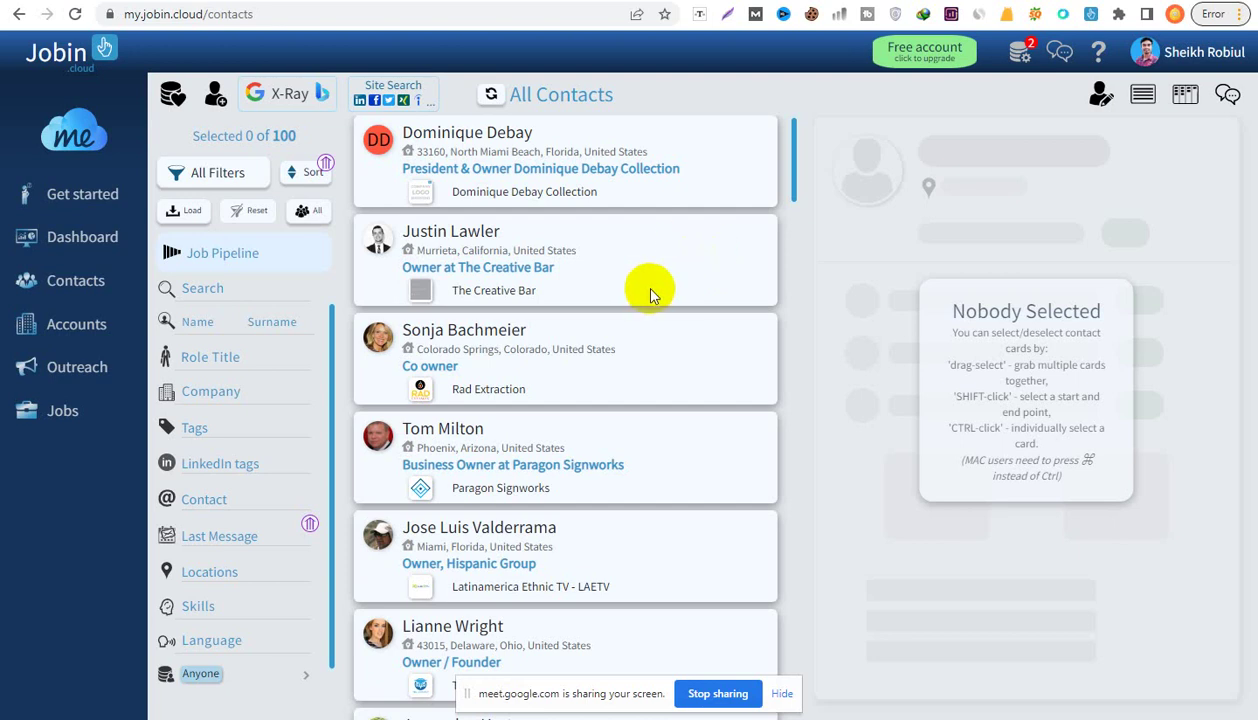
{"action": "scroll", "coordinate": [555, 385], "scroll_direction": "down", "scroll_amount": 4}
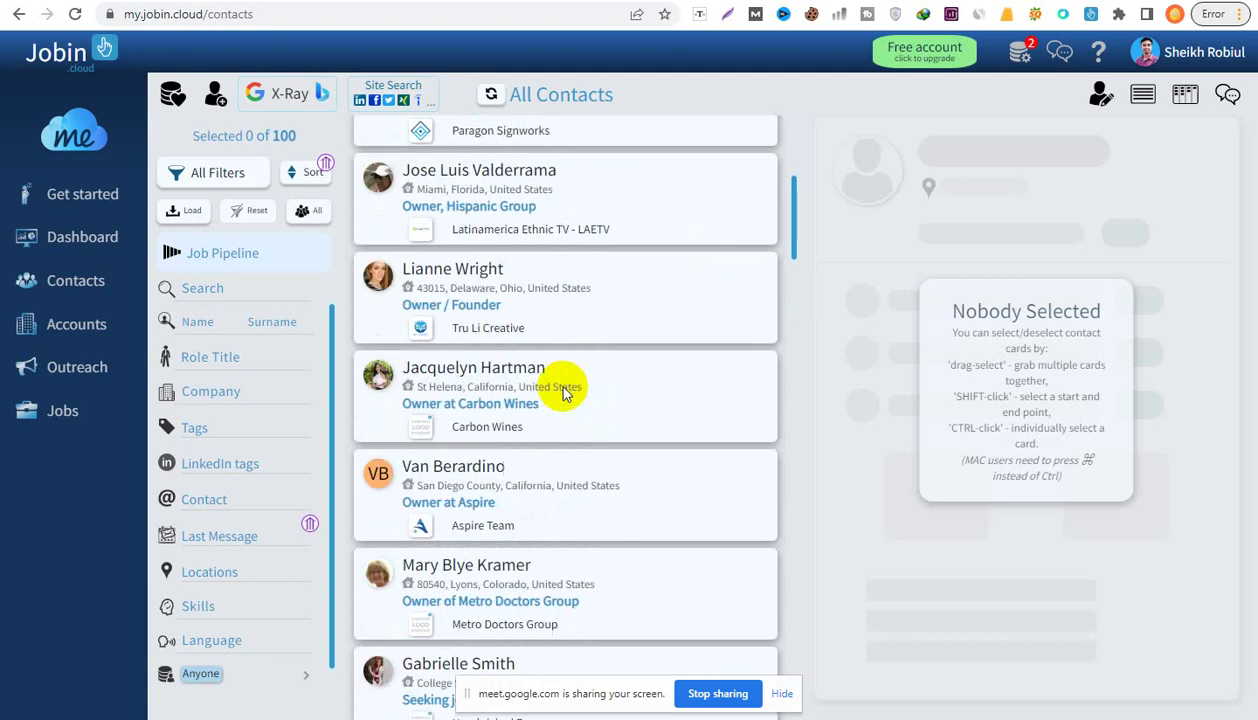
{"action": "scroll", "coordinate": [563, 390], "scroll_direction": "up", "scroll_amount": 4}
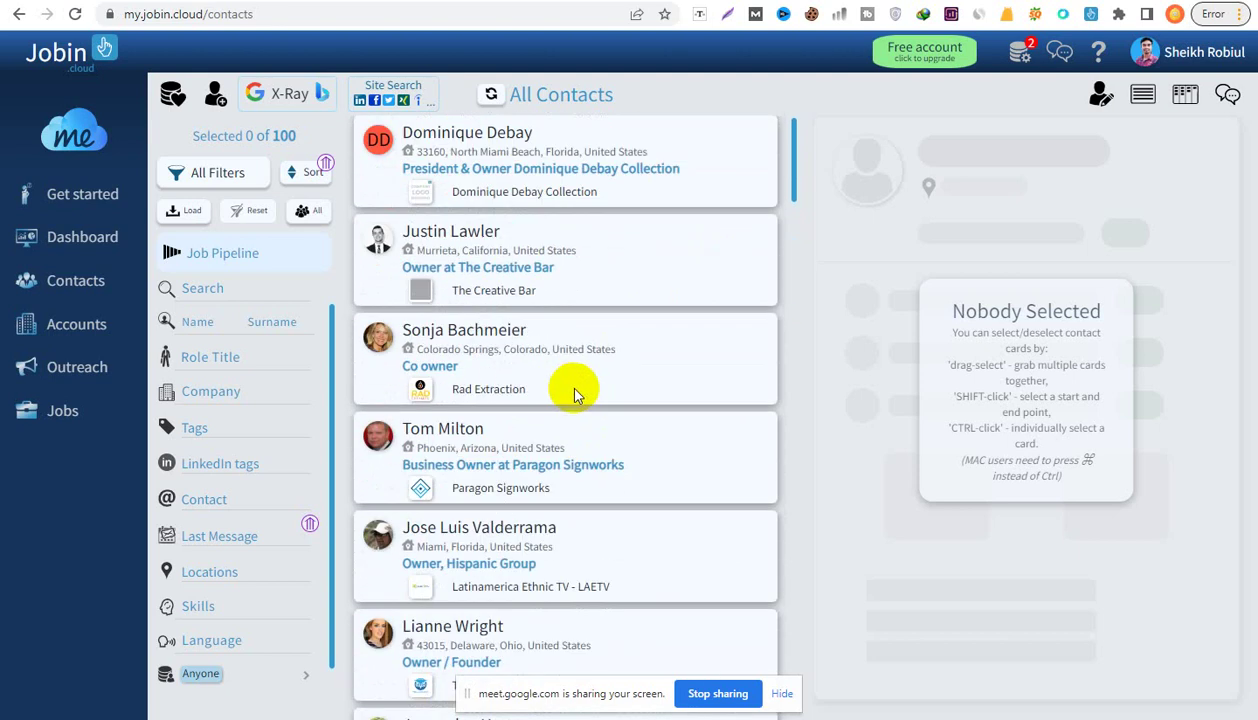
- Select all imported contacts and start a LinkedIn connection invitation to them with the option to add a message/note enabled
{"action": "key", "text": "ctrl+a"}
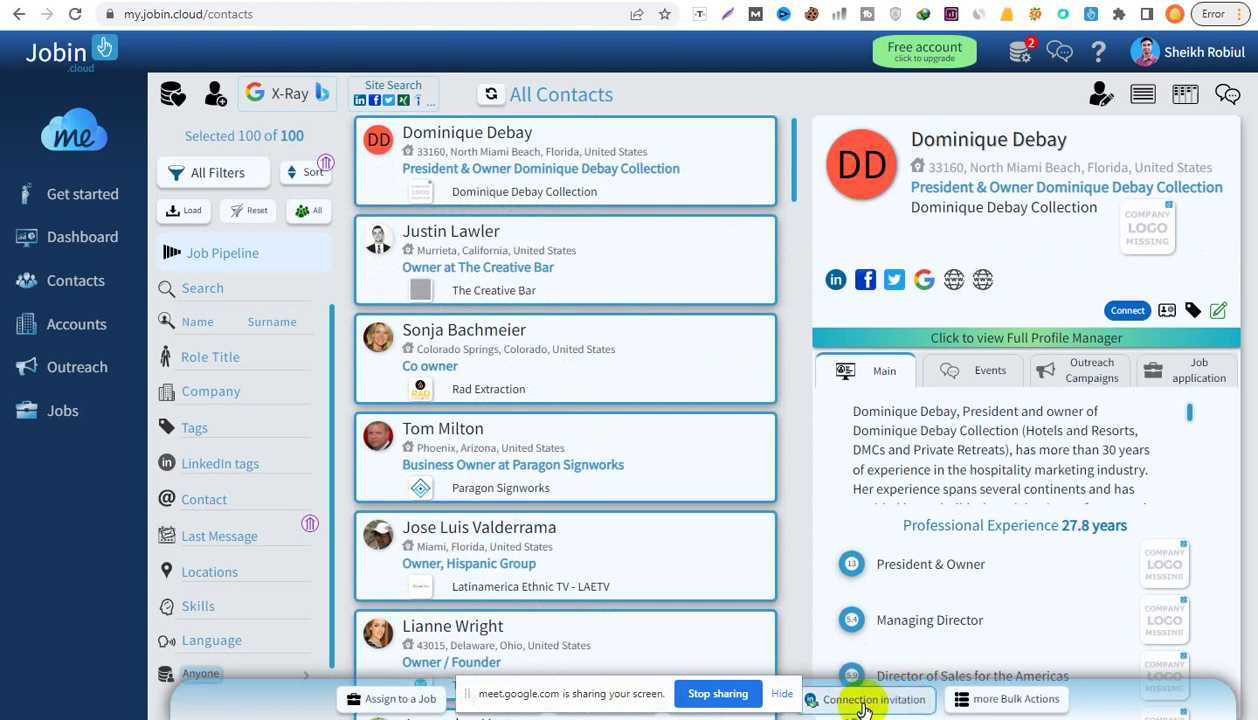
{"action": "left_click", "coordinate": [782, 696]}
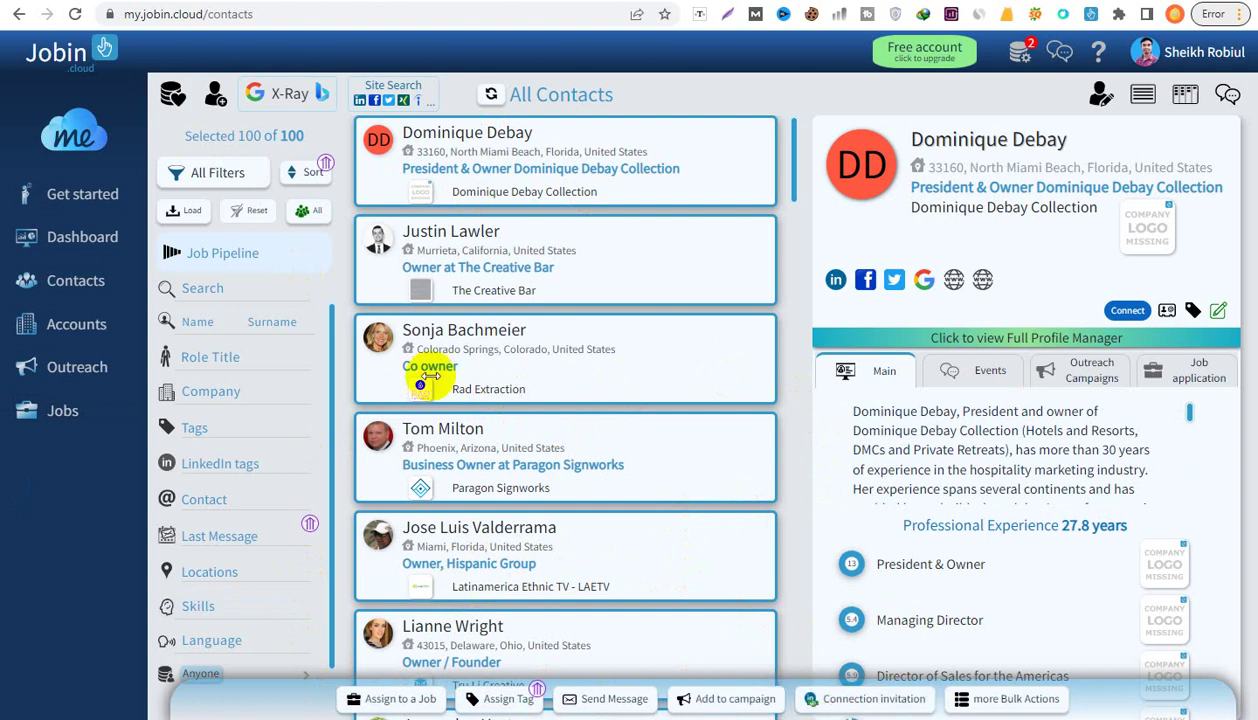
{"action": "left_click", "coordinate": [864, 705]}
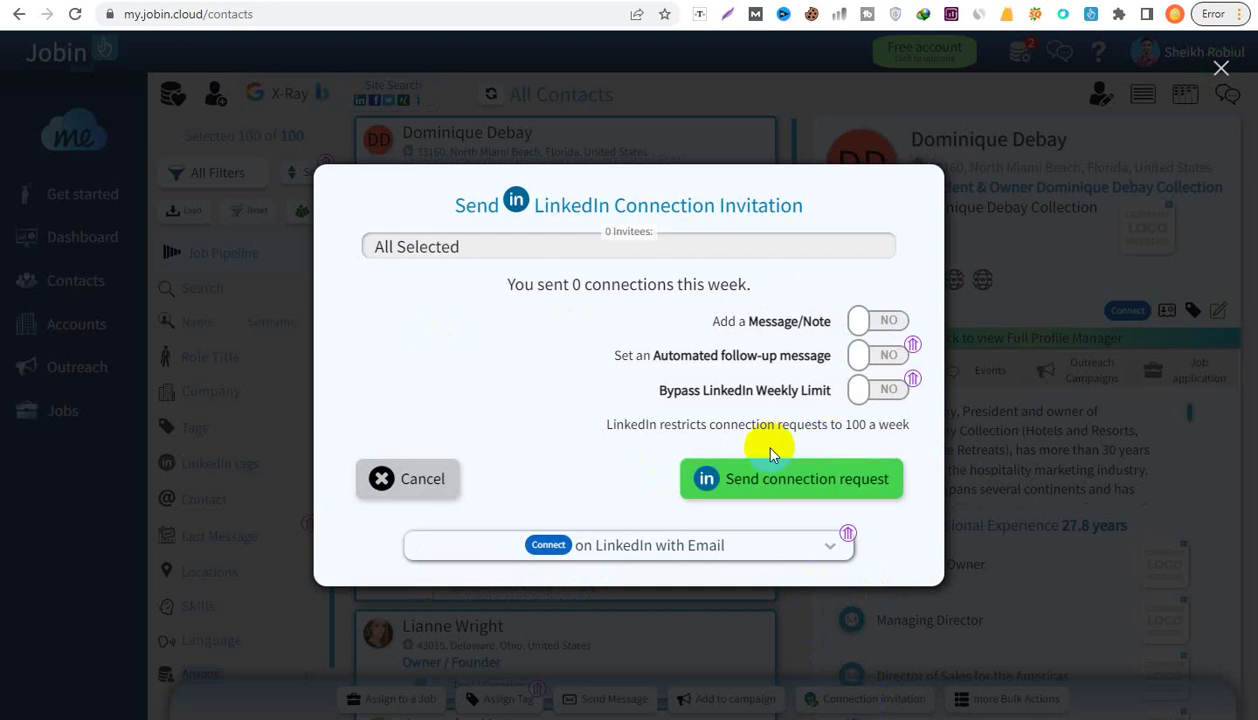
{"action": "left_click", "coordinate": [868, 322]}
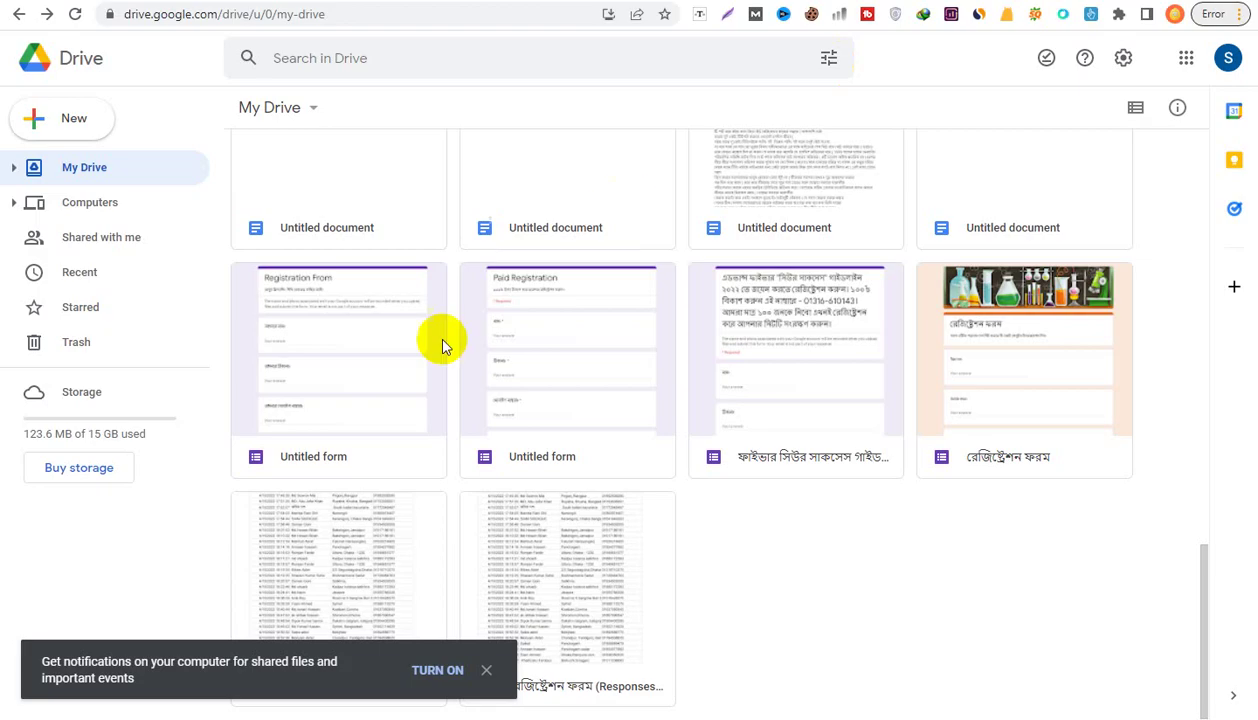
- Open the suggested untitled document with the LinkedIn outreach text and copy the highlighted message from "Hi" through "thank you"
{"action": "scroll", "coordinate": [368, 332], "scroll_direction": "up", "scroll_amount": 5}
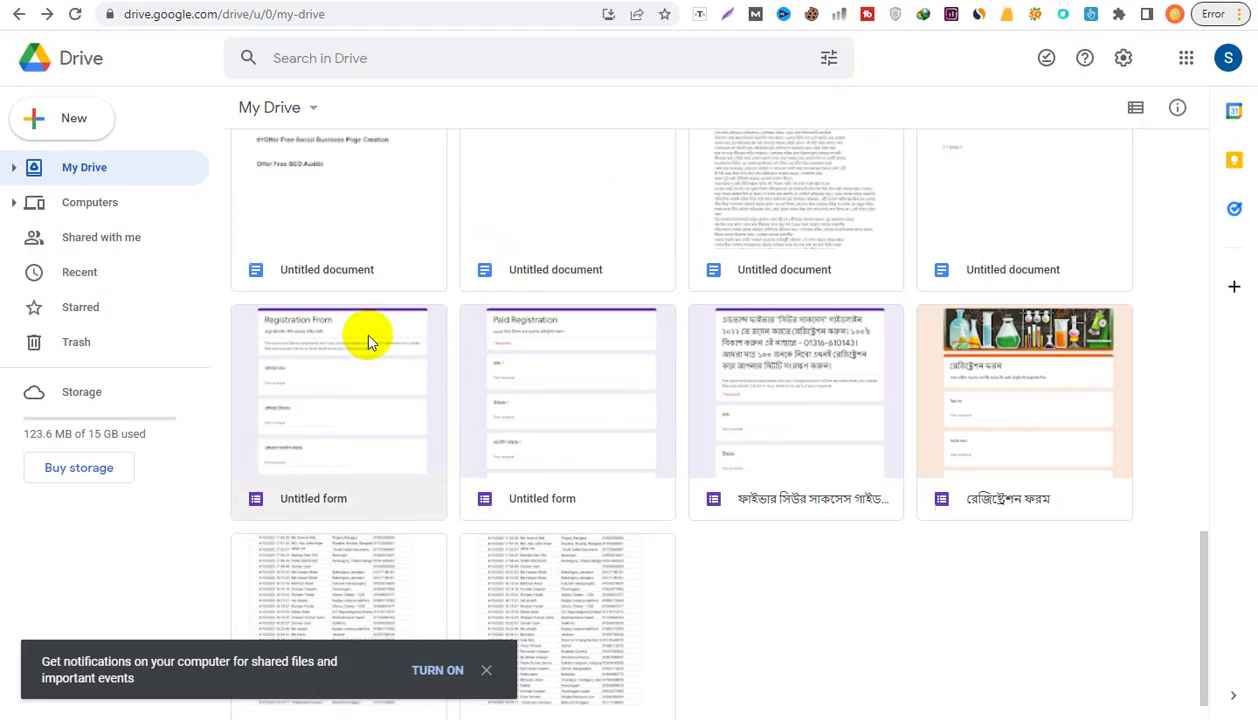
{"action": "scroll", "coordinate": [618, 362], "scroll_direction": "up", "scroll_amount": 10}
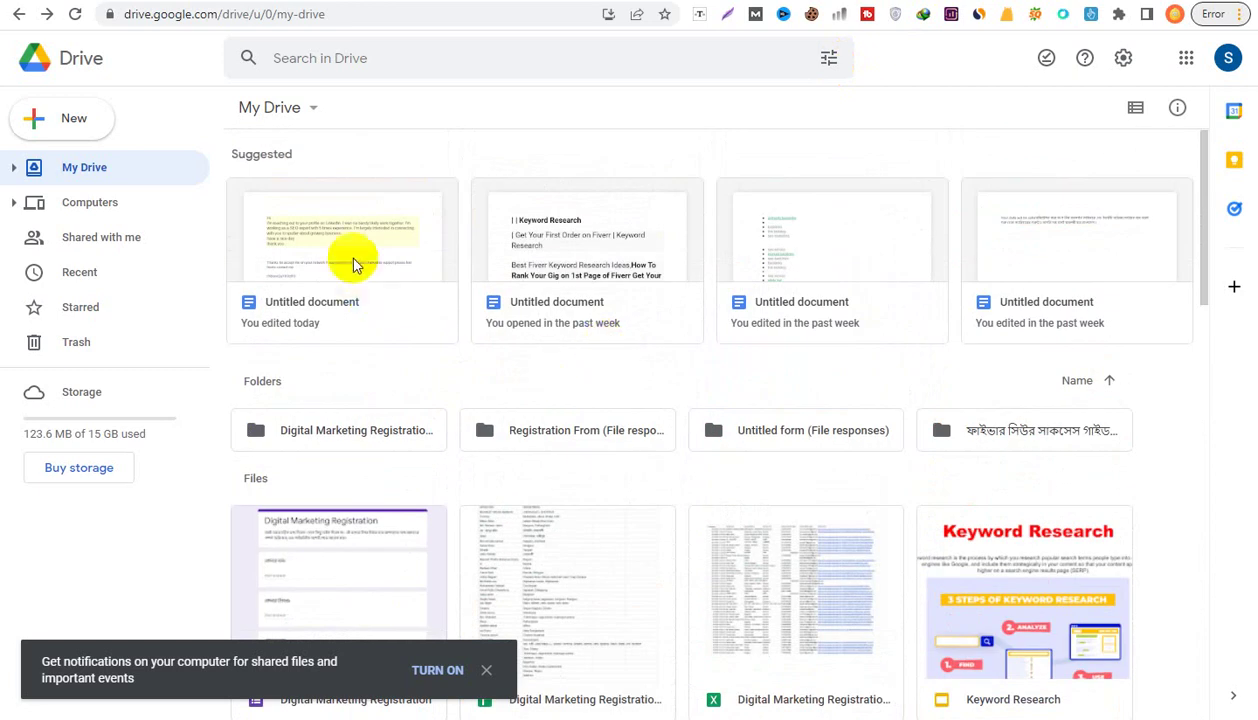
{"action": "left_click", "coordinate": [342, 240]}
{"action": "double_click", "coordinate": [342, 240]}
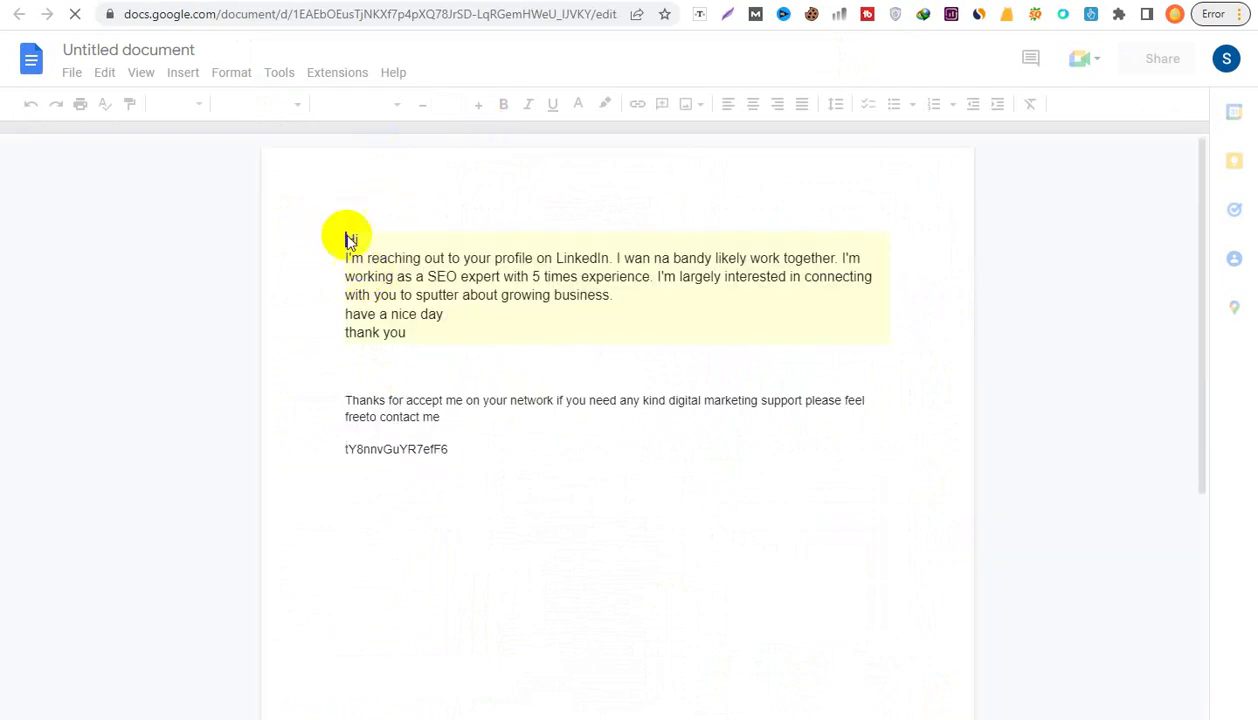
{"action": "left_click", "coordinate": [423, 343], "text": "shift"}
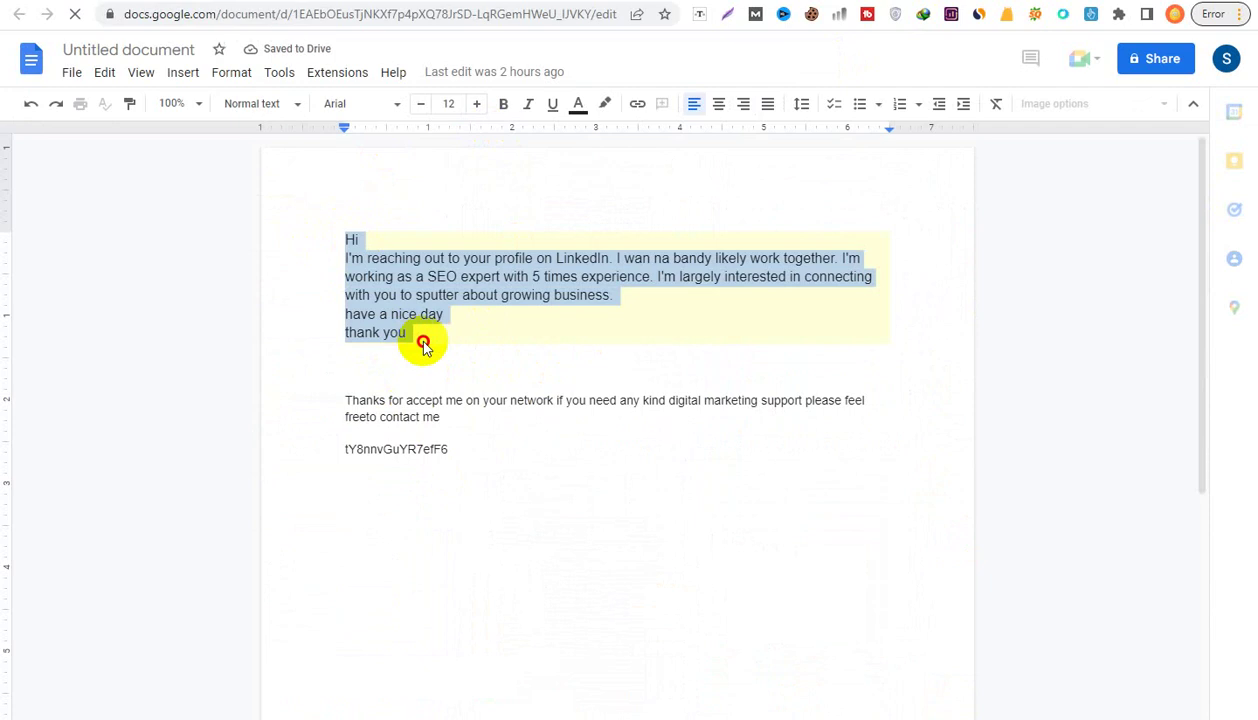
{"action": "right_click", "coordinate": [410, 290]}
{"action": "left_click", "coordinate": [432, 323]}
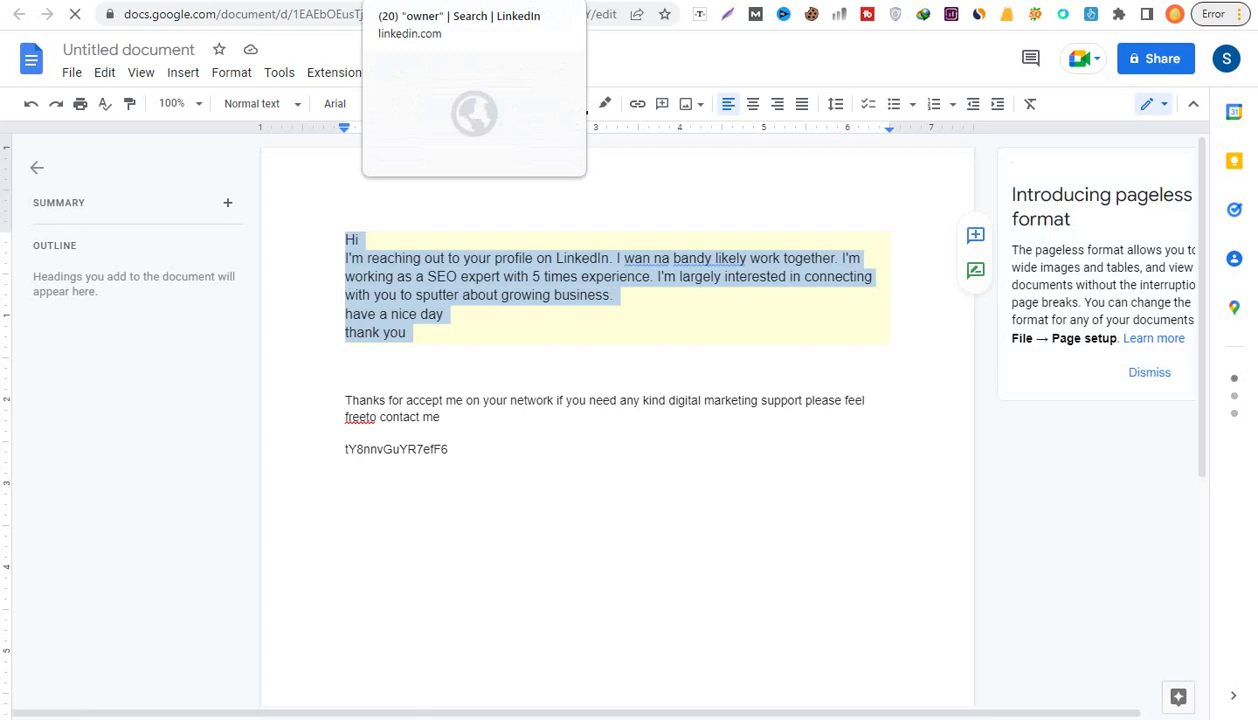
- Return to Jobin, paste the copied message as the note to the connection request, and use it
{"action": "left_click", "coordinate": [560, 0]}
{"action": "left_click", "coordinate": [590, 0]}
{"action": "right_click", "coordinate": [253, 397]}
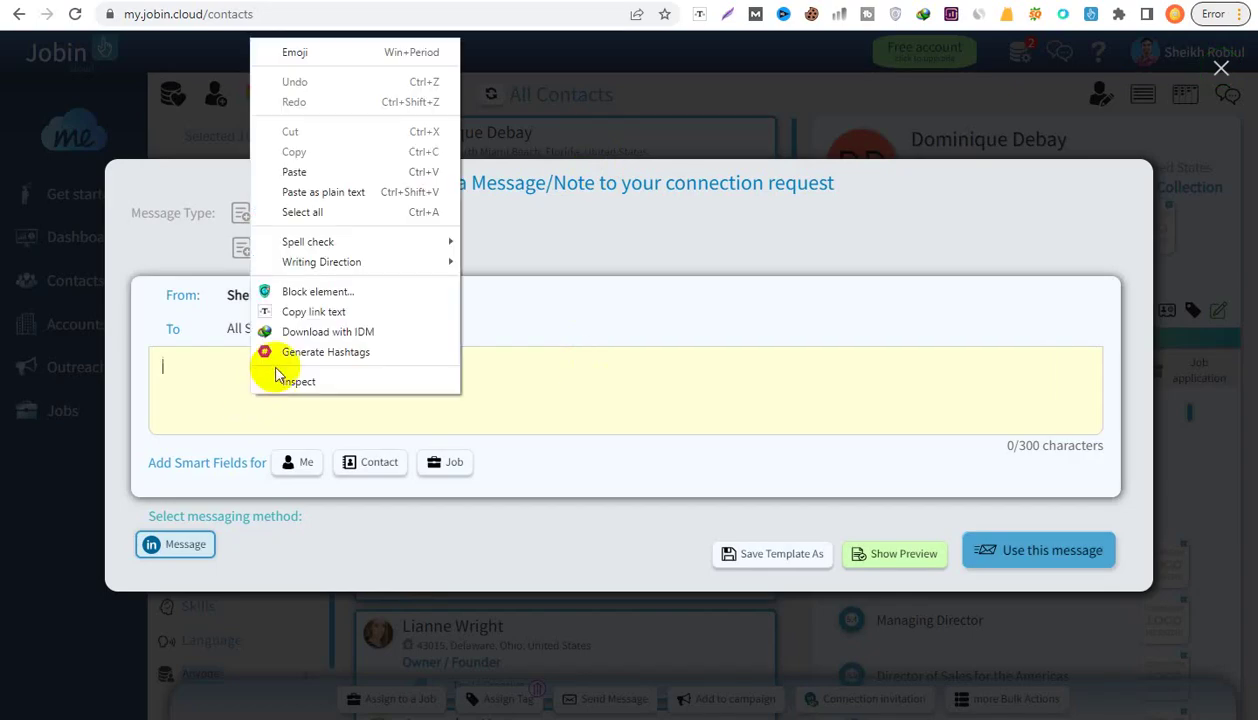
{"action": "left_click", "coordinate": [295, 160]}
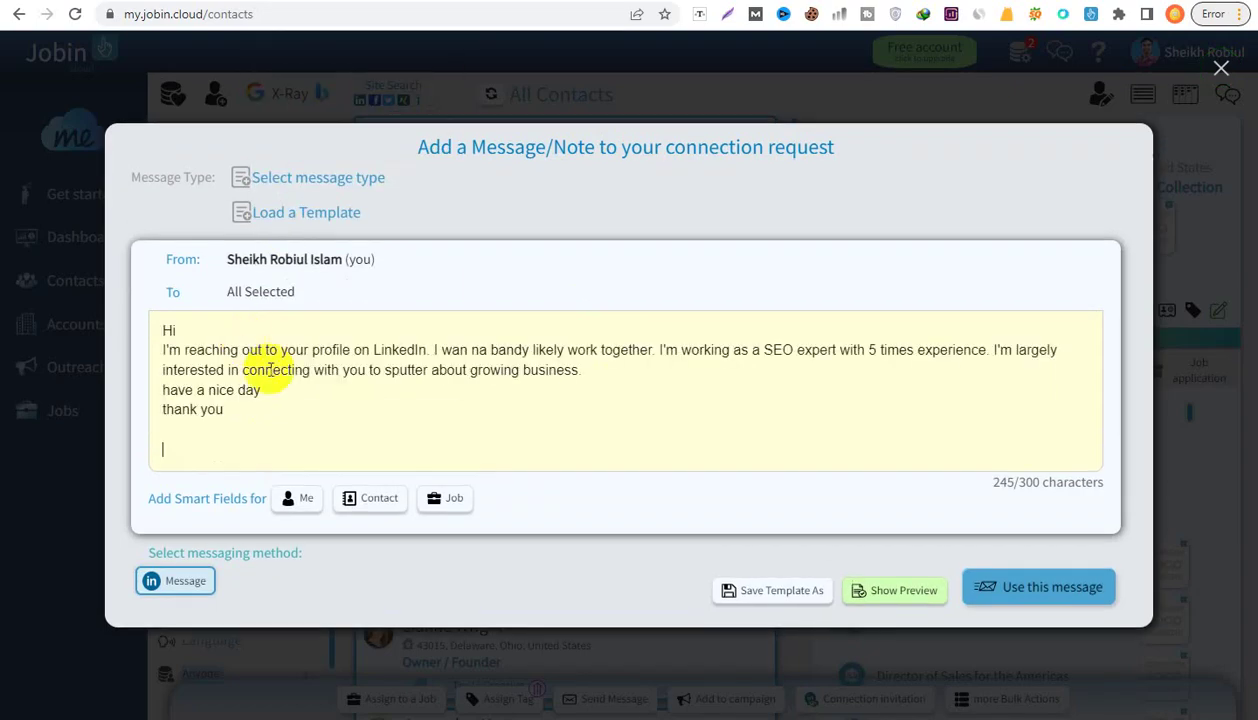
{"action": "left_click", "coordinate": [1020, 596]}
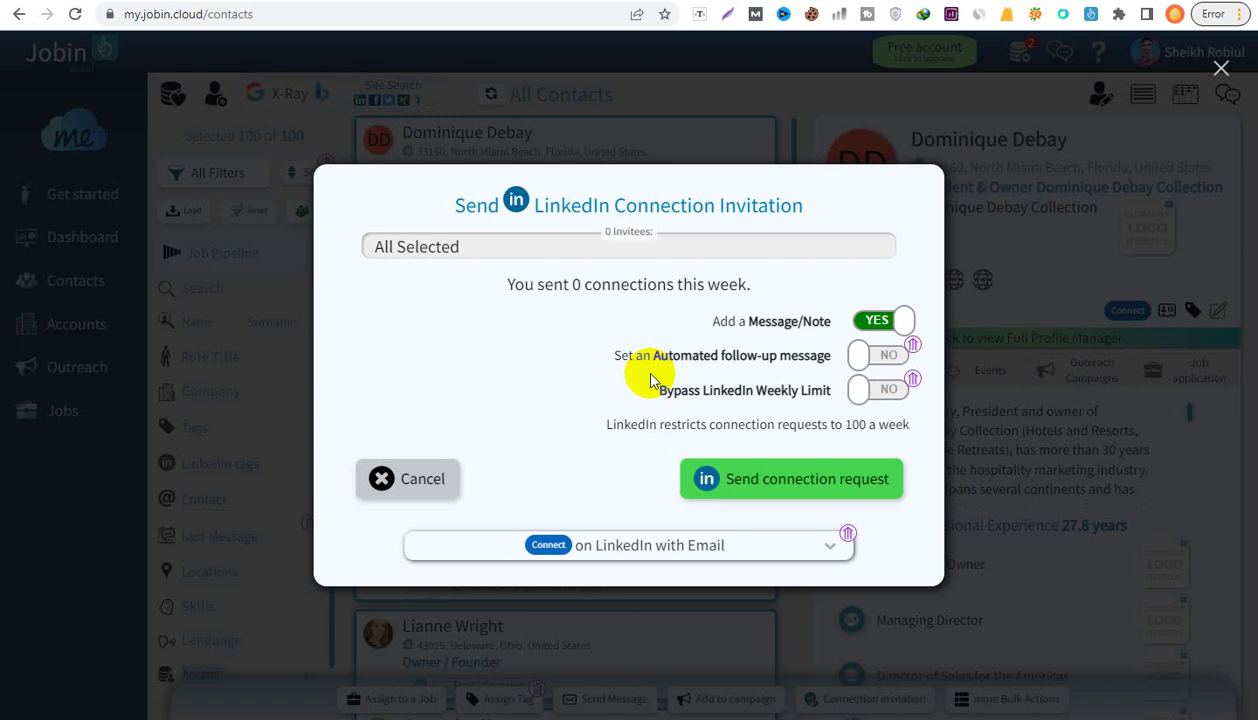
- Try to set an automated follow-up message for the invitation and decline the Pro upgrade
{"action": "left_click", "coordinate": [868, 356]}
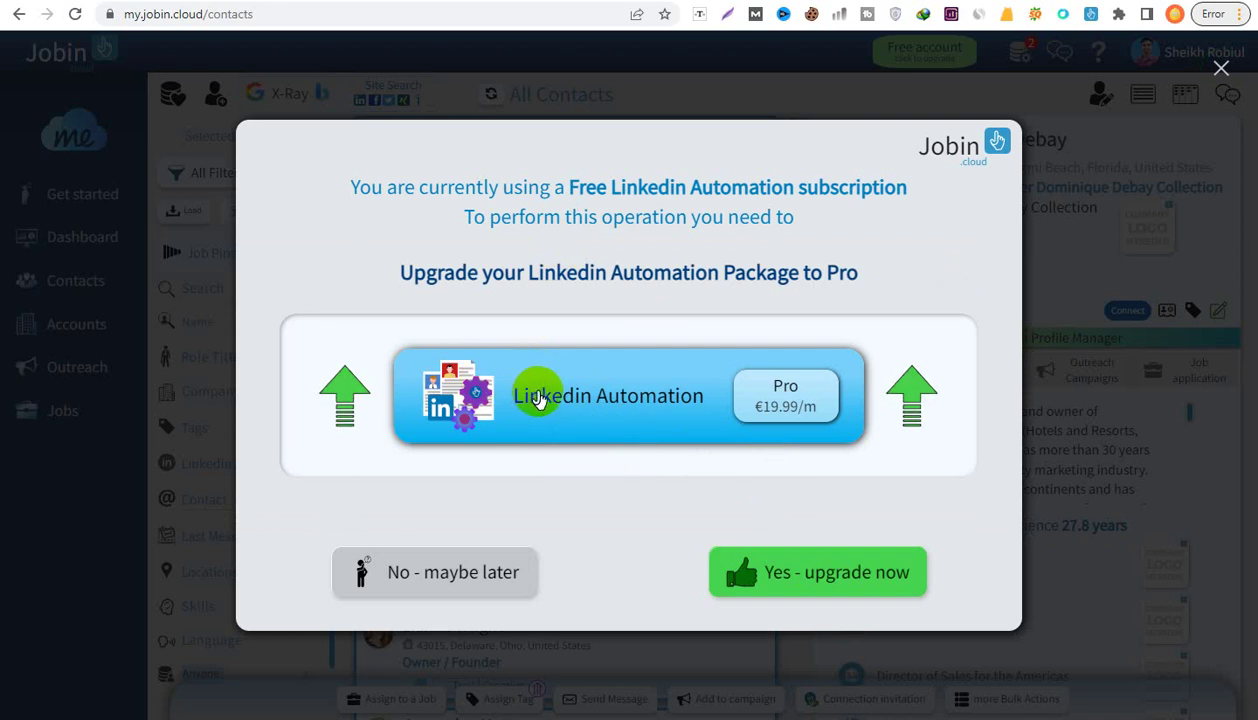
{"action": "left_click", "coordinate": [445, 582]}
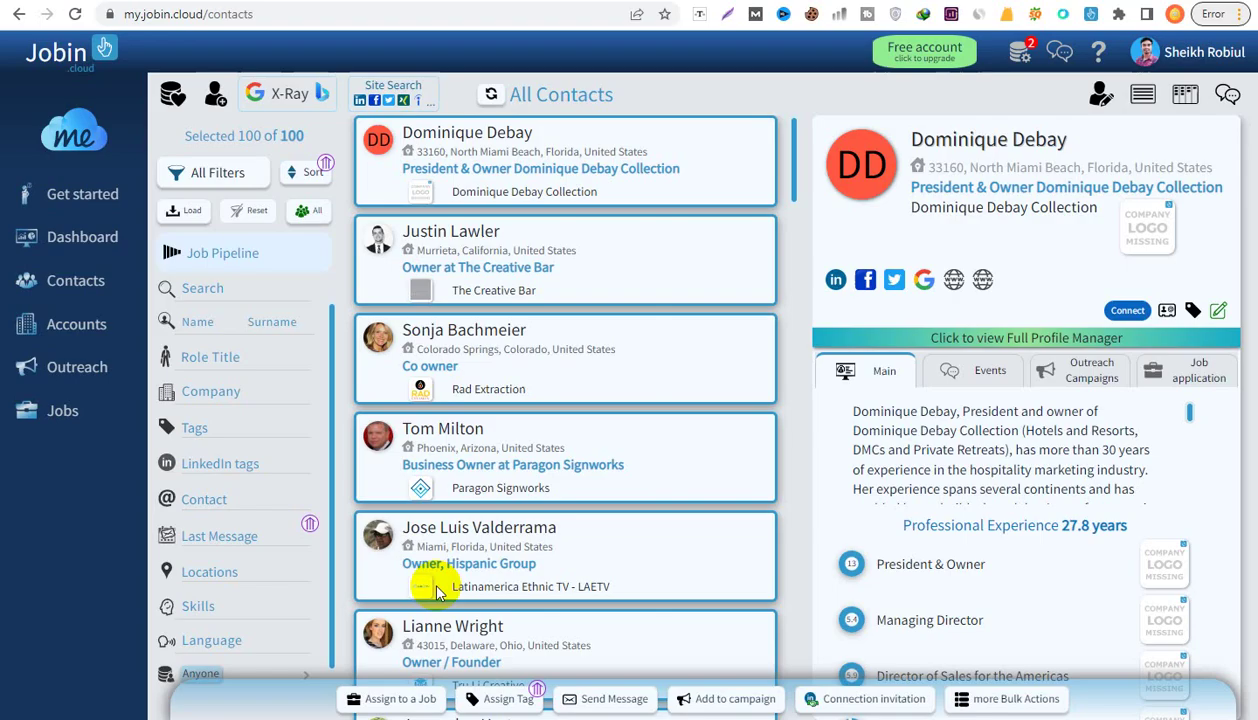
- Reopen the connection invitation for the selected contacts and attach the copied message as its note again
{"action": "left_click", "coordinate": [856, 703]}
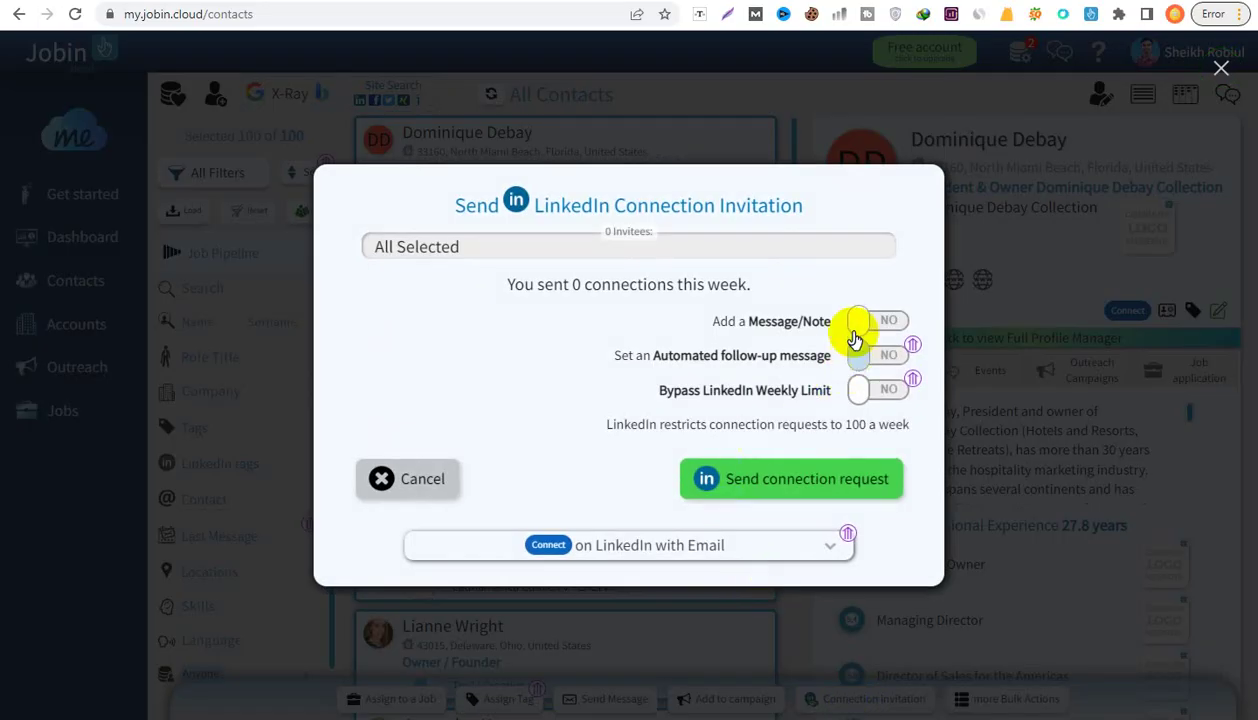
{"action": "left_click", "coordinate": [866, 326]}
{"action": "right_click", "coordinate": [258, 393]}
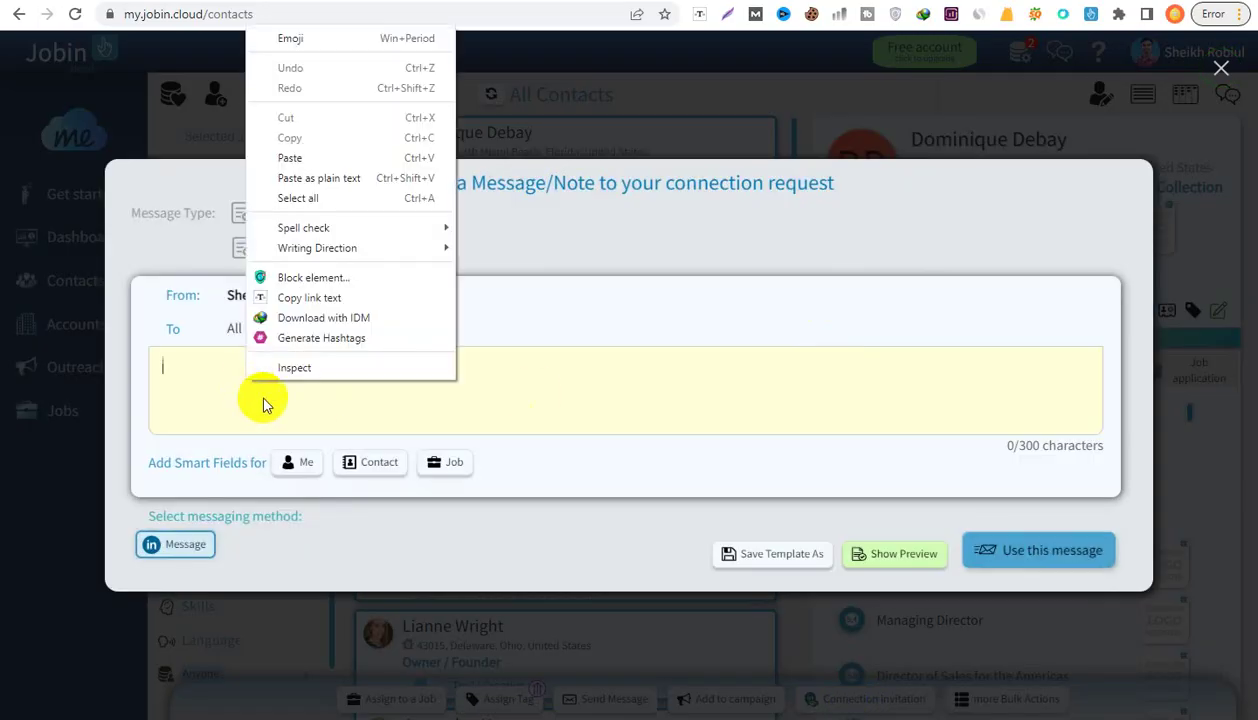
{"action": "left_click", "coordinate": [309, 160]}
{"action": "left_click", "coordinate": [1005, 588]}
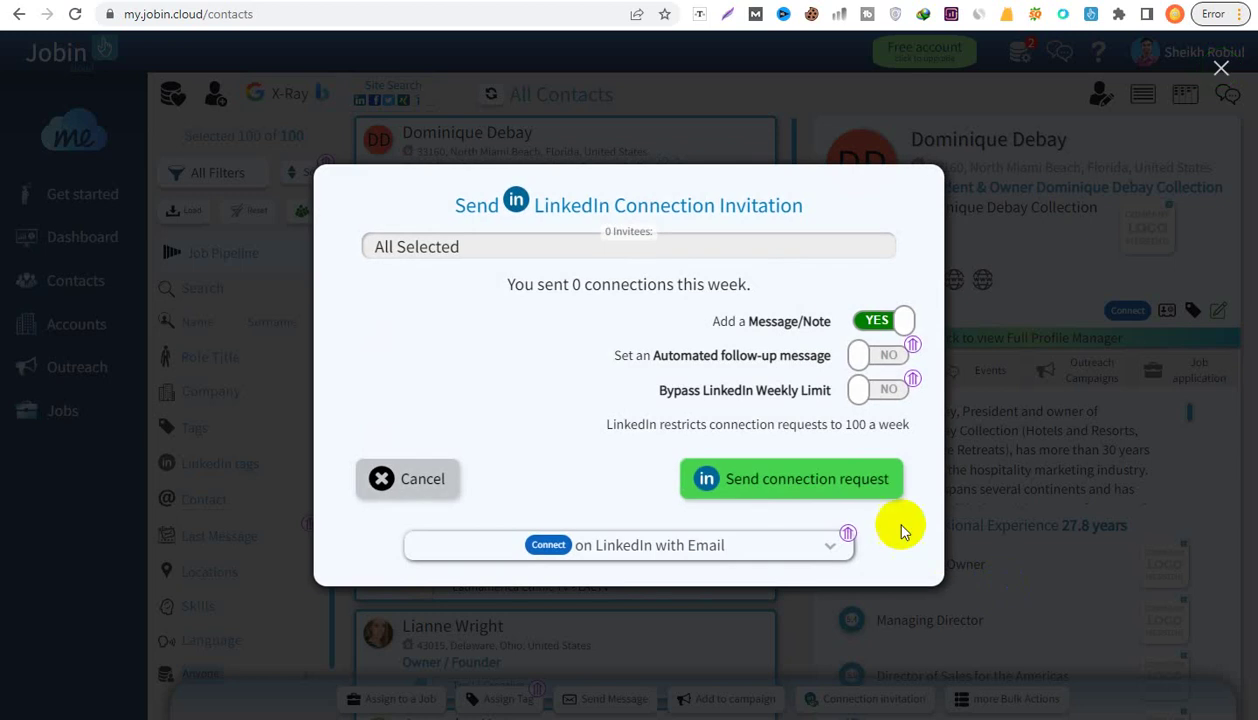
- Try again to set the automated follow-up message, and return from the subscription checkout to the contacts
{"action": "left_click", "coordinate": [860, 356]}
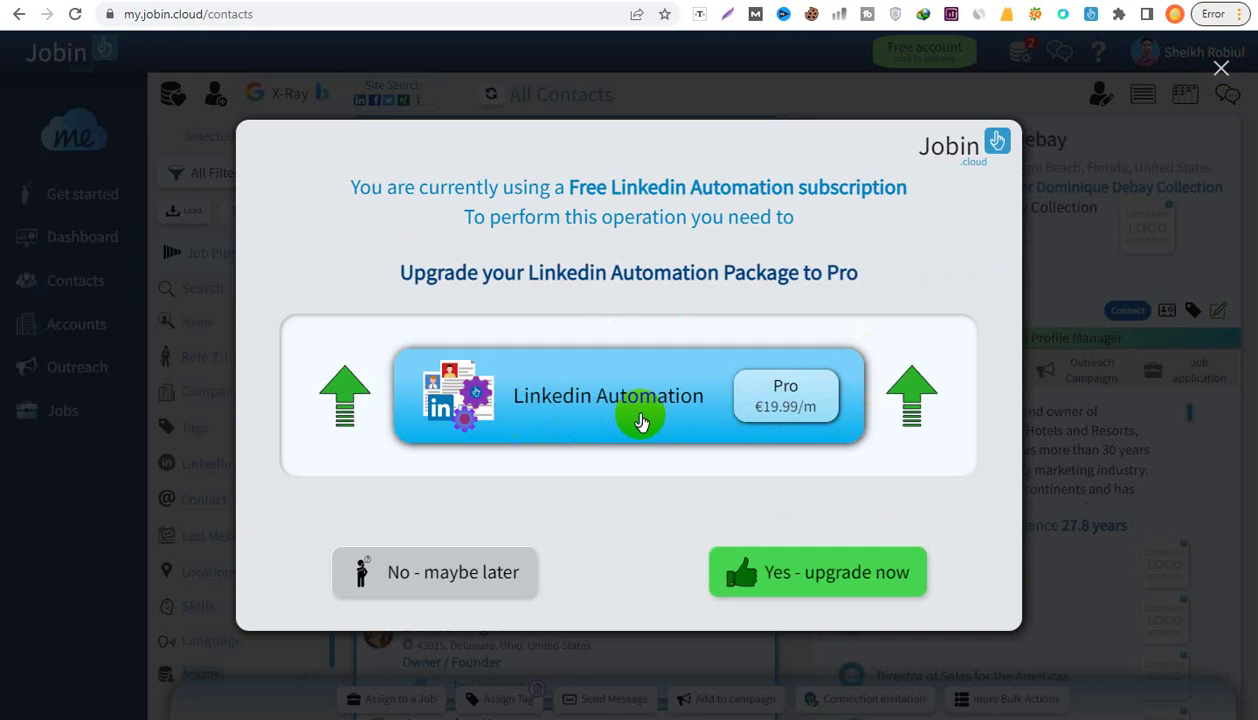
{"action": "key", "text": "Escape"}
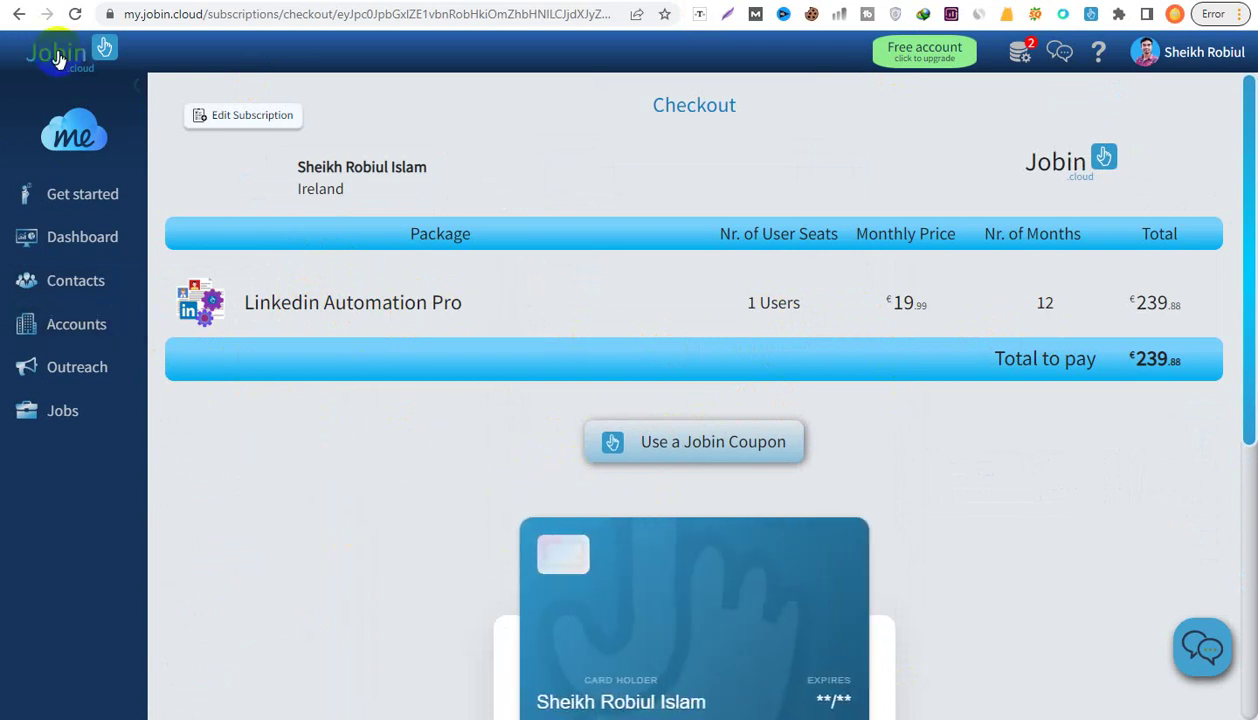
{"action": "left_click", "coordinate": [16, 14]}
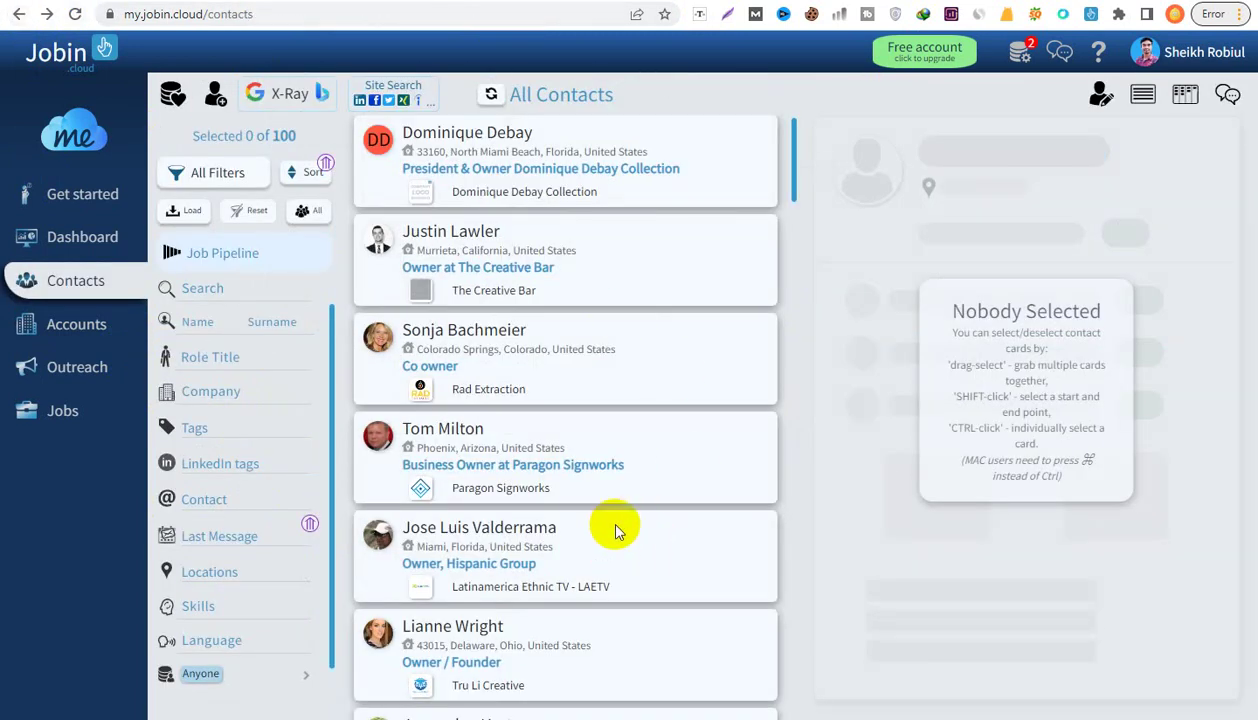
- Restart the invitation for all contacts with the copied message as its note, and try to bypass the LinkedIn weekly limit
{"action": "key", "text": "ctrl+a"}
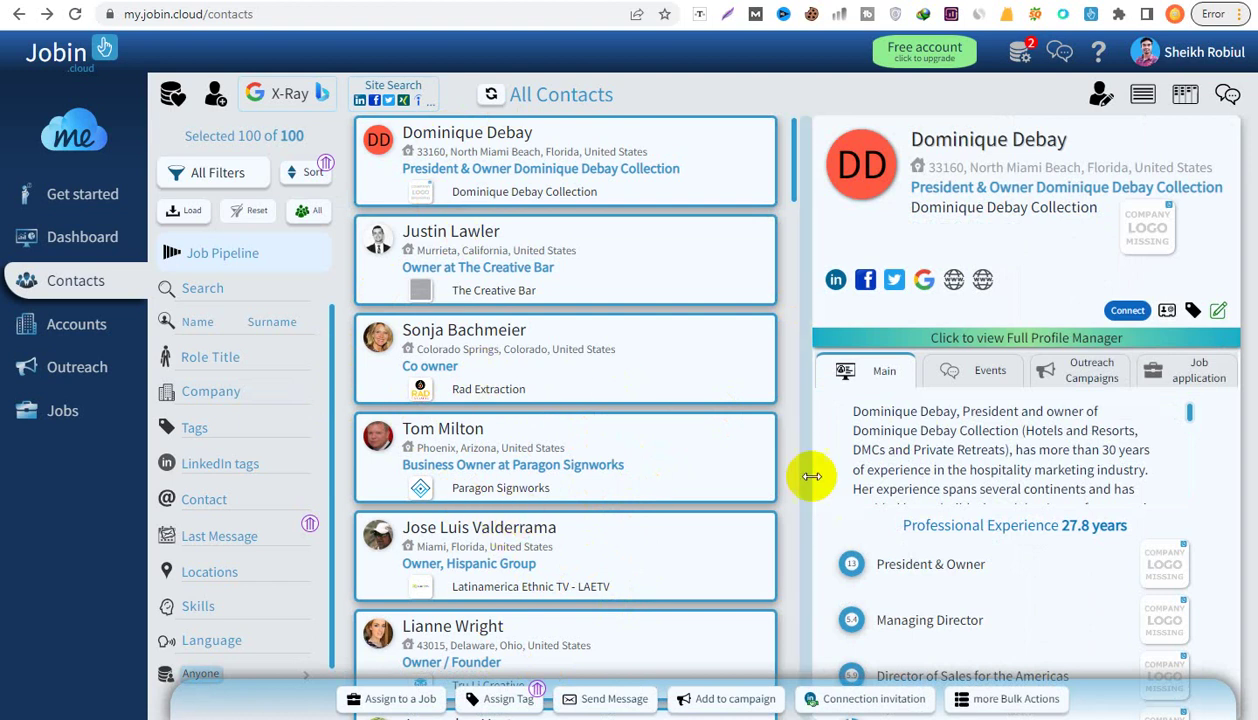
{"action": "left_click", "coordinate": [845, 699]}
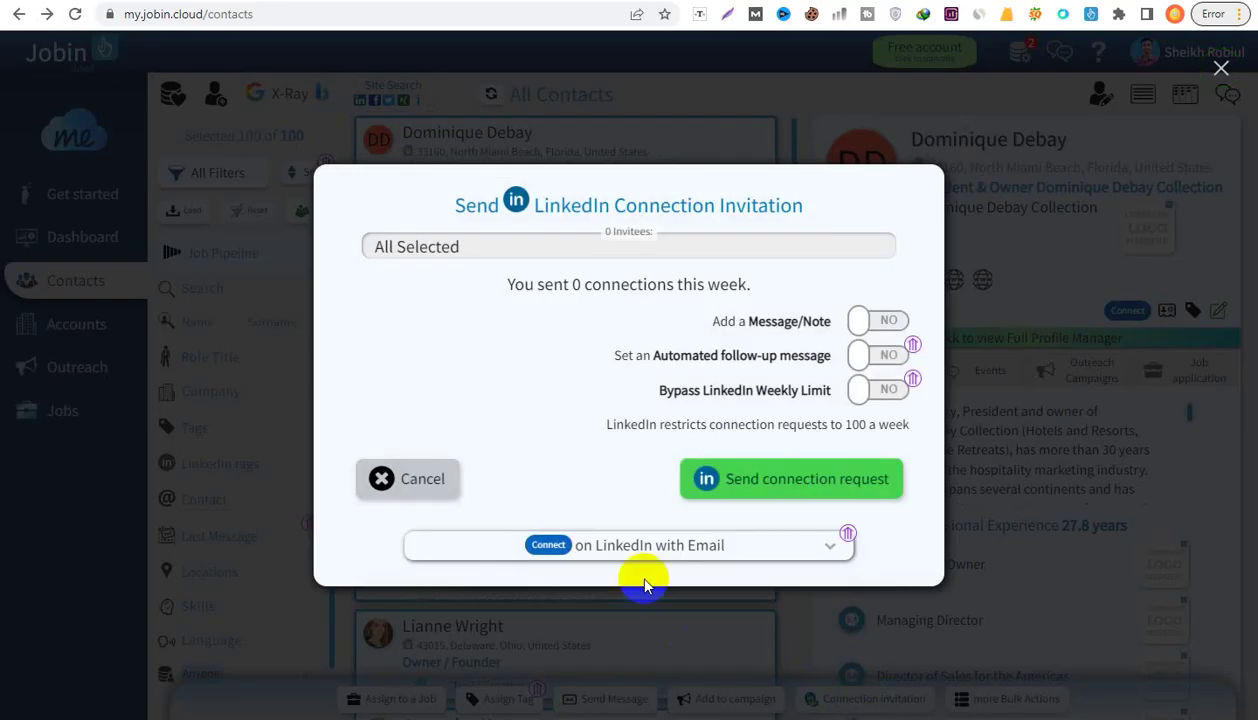
{"action": "left_click", "coordinate": [859, 322]}
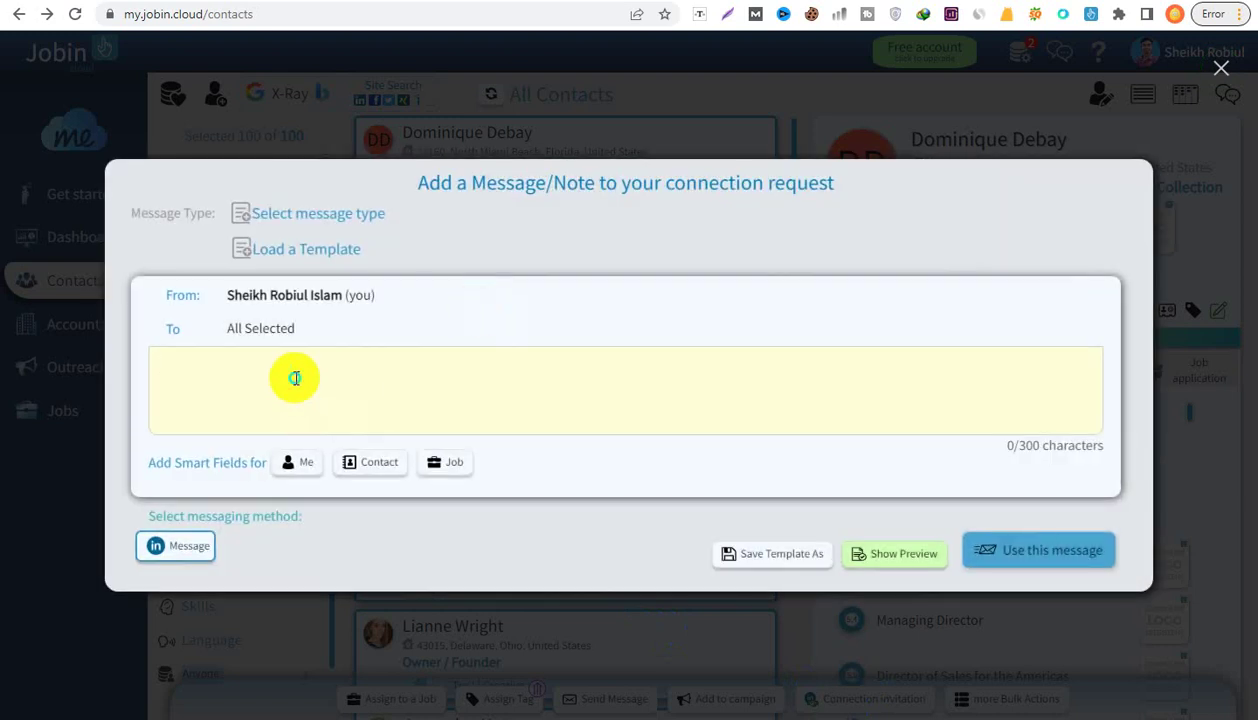
{"action": "right_click", "coordinate": [295, 375]}
{"action": "left_click", "coordinate": [340, 156]}
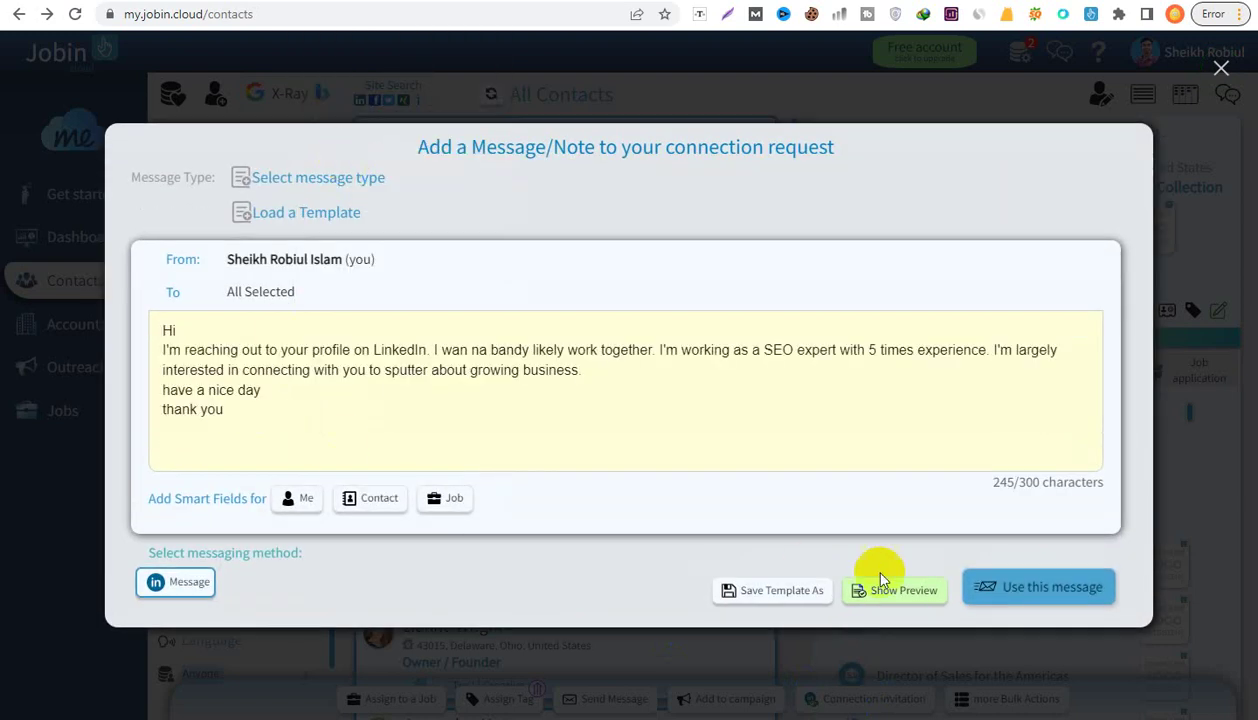
{"action": "left_click", "coordinate": [1014, 592]}
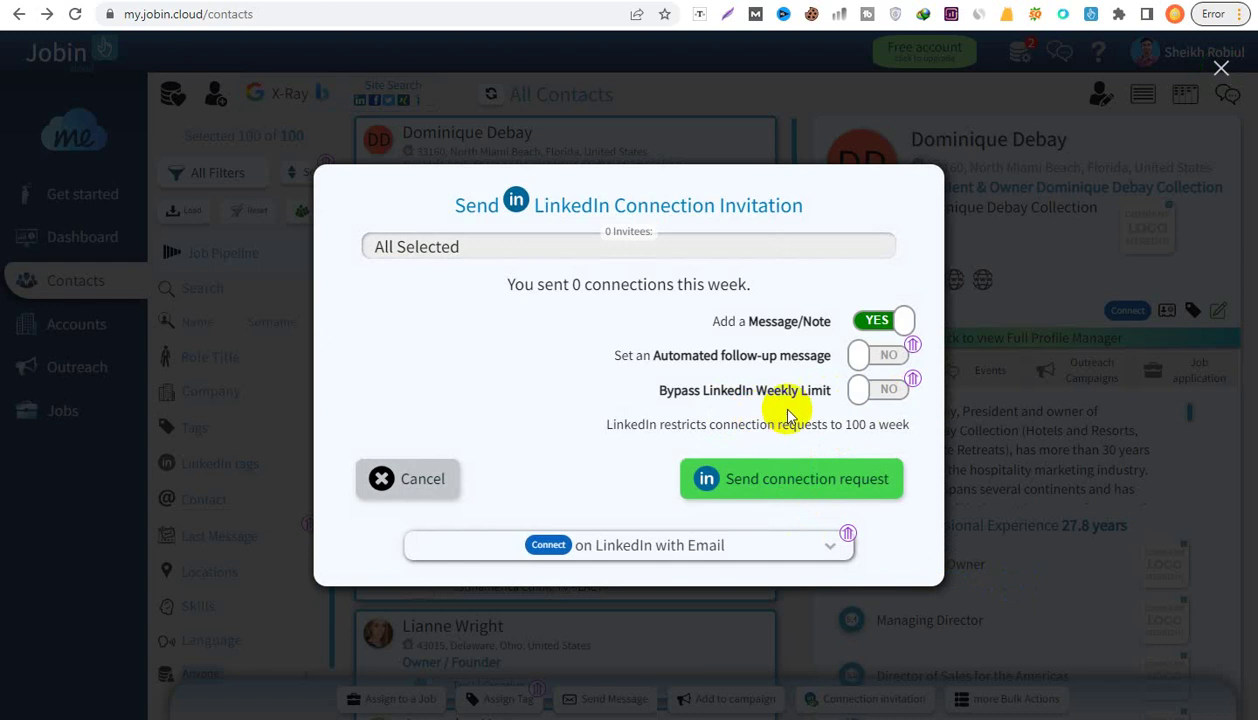
{"action": "left_click", "coordinate": [858, 389]}
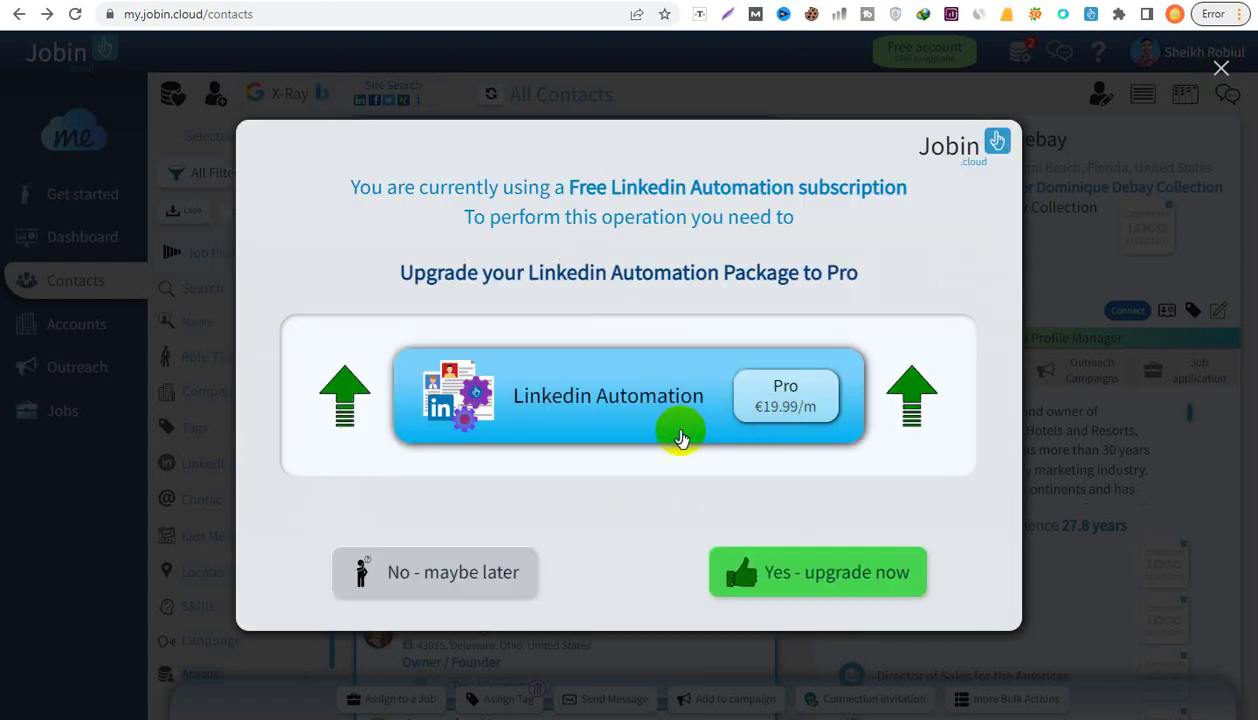
{"action": "left_click", "coordinate": [385, 594]}
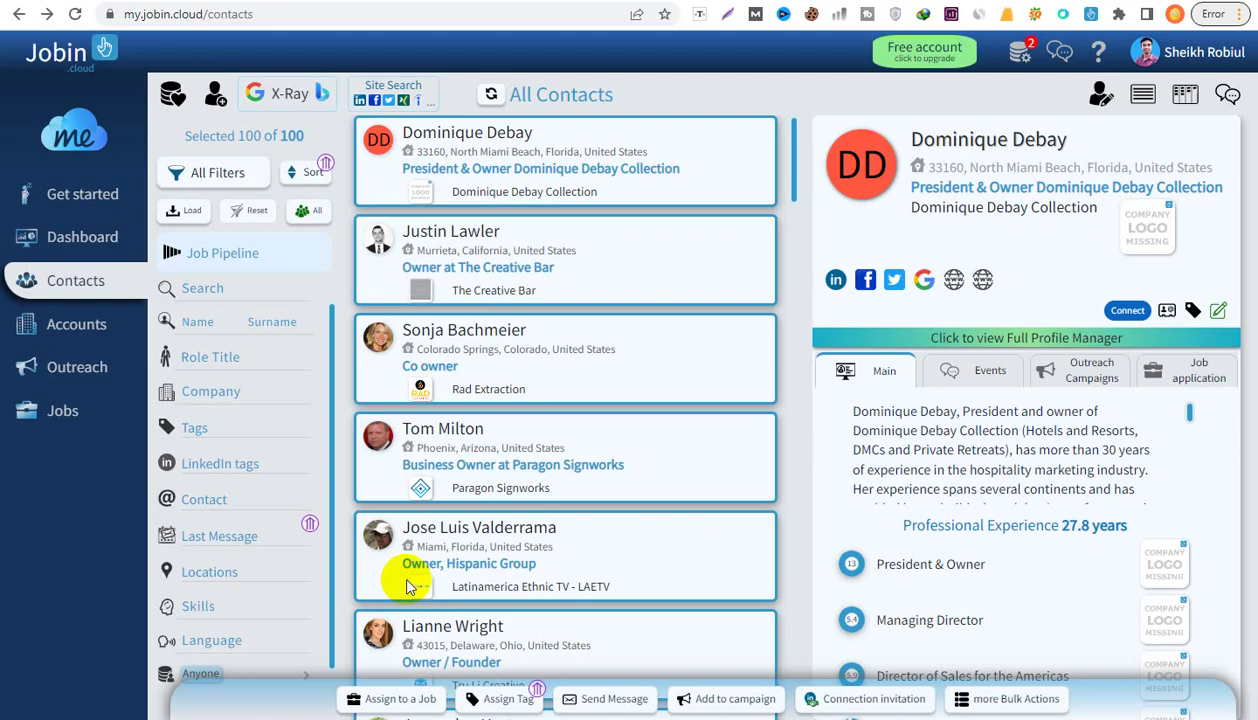
- Start the LinkedIn connection invitation with the copied message as its note and send the connection request to all selected contacts
{"action": "left_click", "coordinate": [845, 699]}
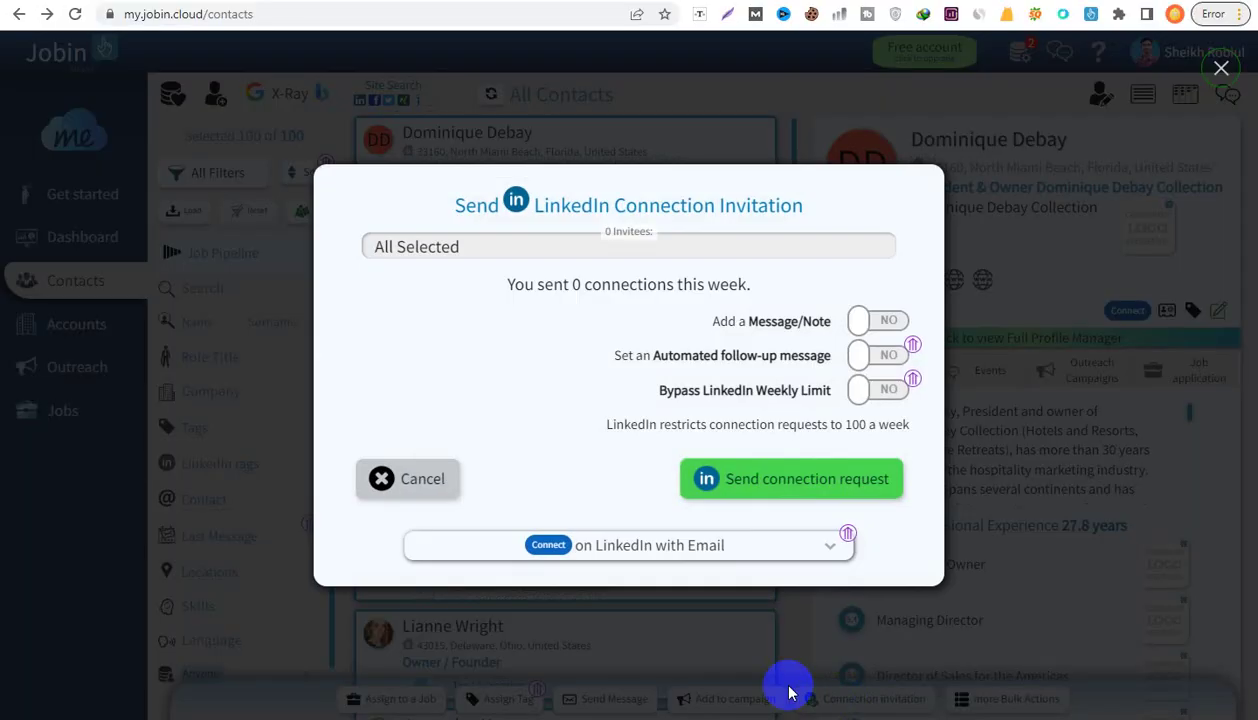
{"action": "left_click", "coordinate": [857, 321]}
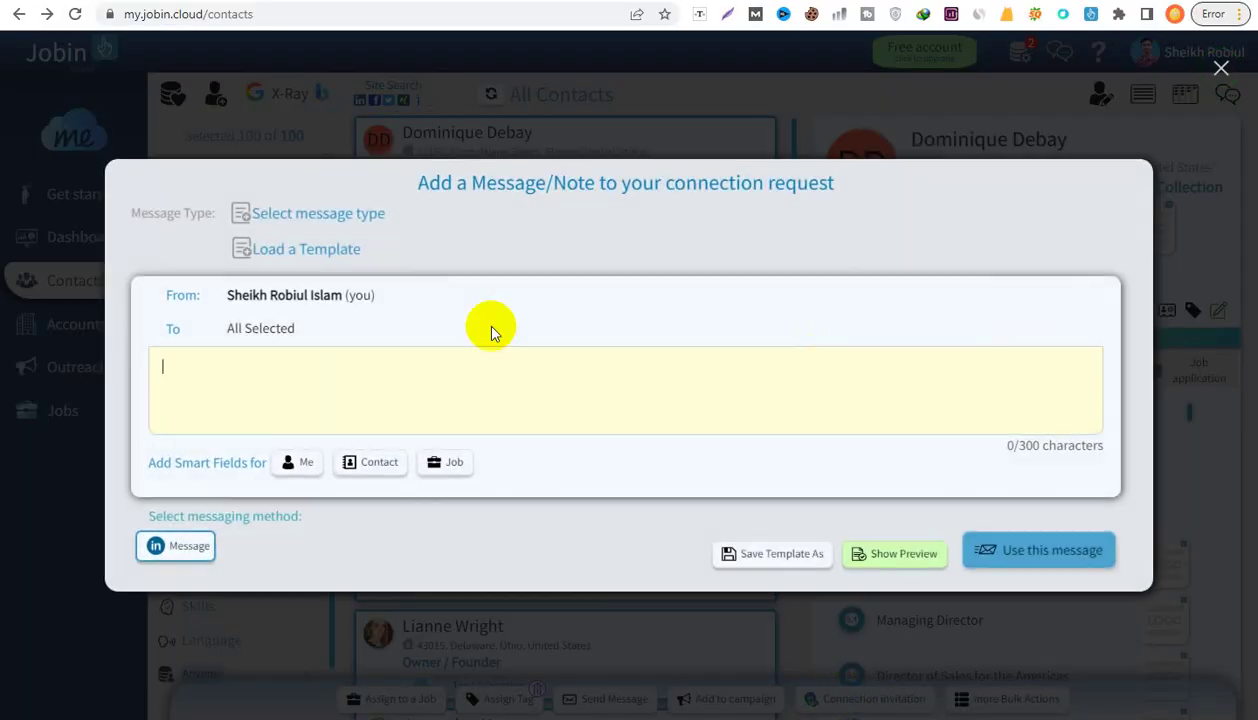
{"action": "right_click", "coordinate": [208, 390]}
{"action": "left_click", "coordinate": [272, 167]}
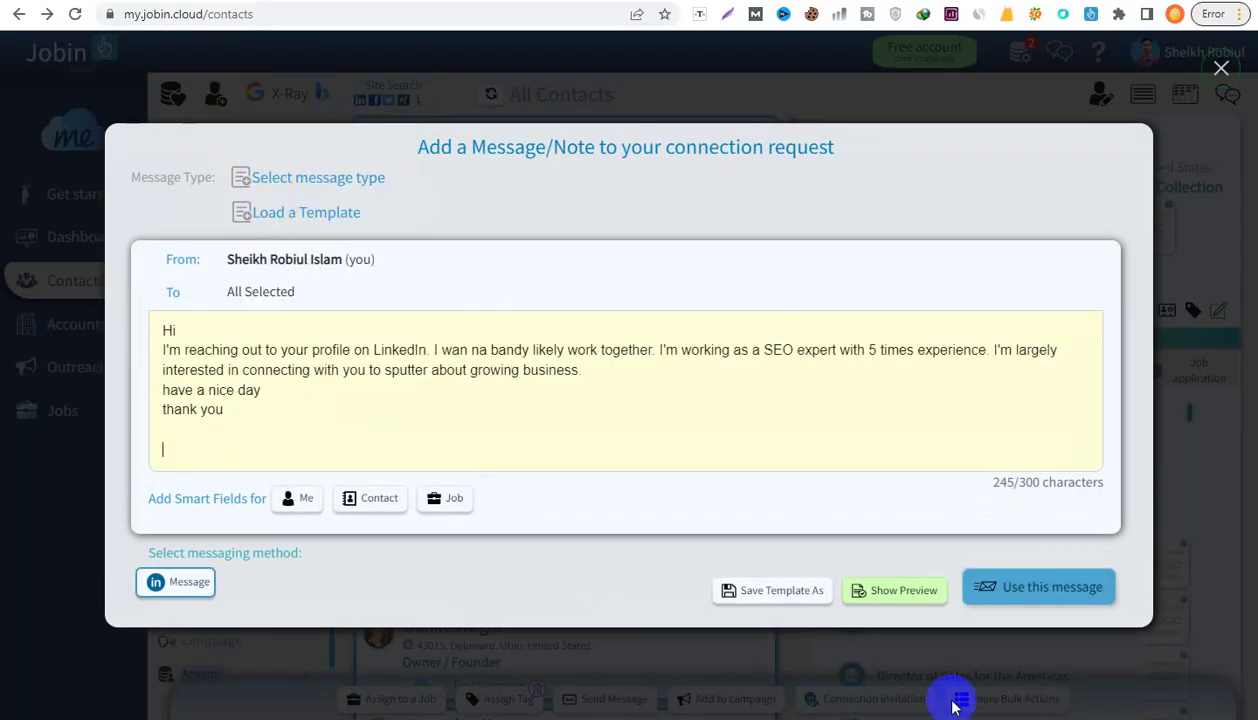
{"action": "left_click", "coordinate": [1002, 600]}
{"action": "left_click", "coordinate": [830, 484]}
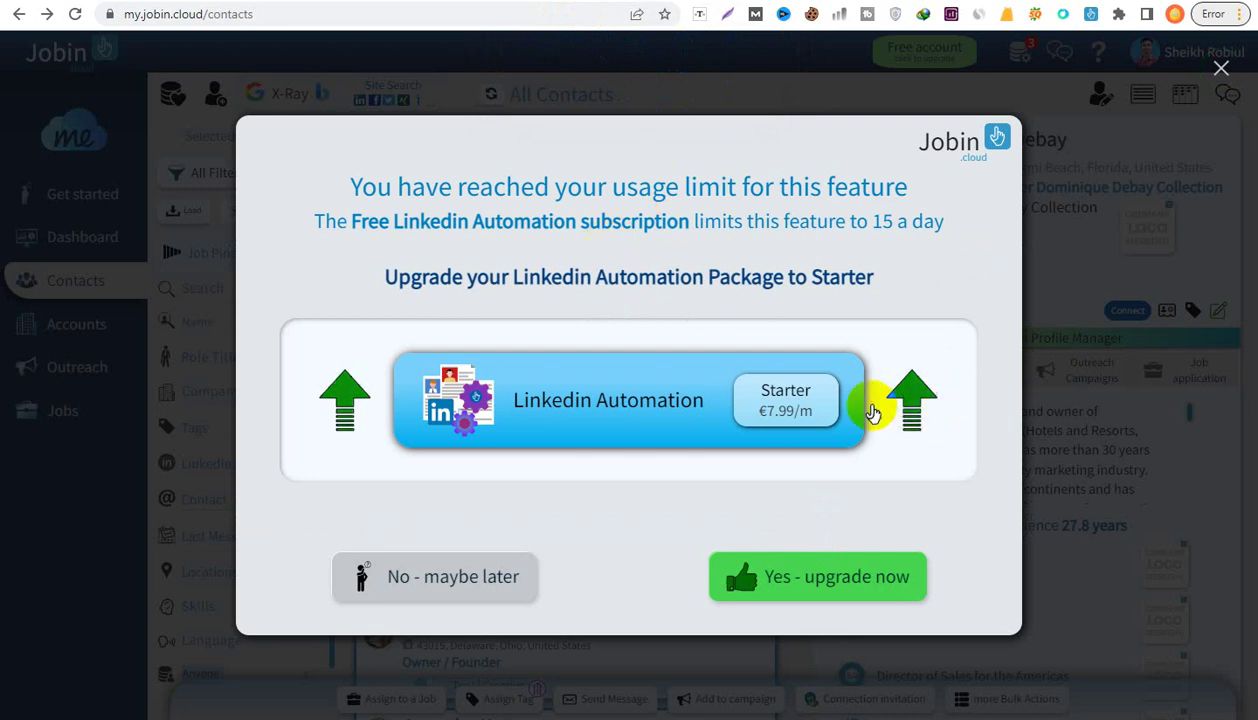
- Decline the Starter upgrade and review the outreach results and current LinkedIn activity on the dashboard
{"action": "left_click", "coordinate": [55, 175]}
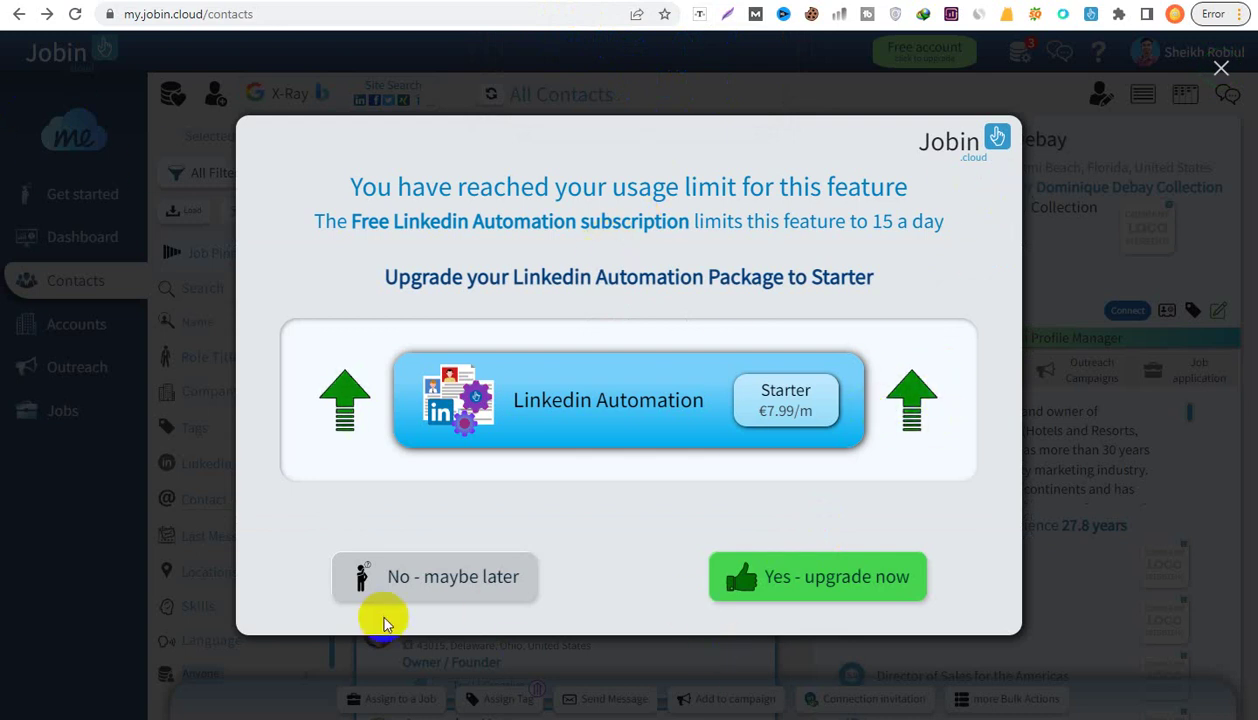
{"action": "left_click", "coordinate": [427, 588]}
{"action": "left_click", "coordinate": [62, 240]}
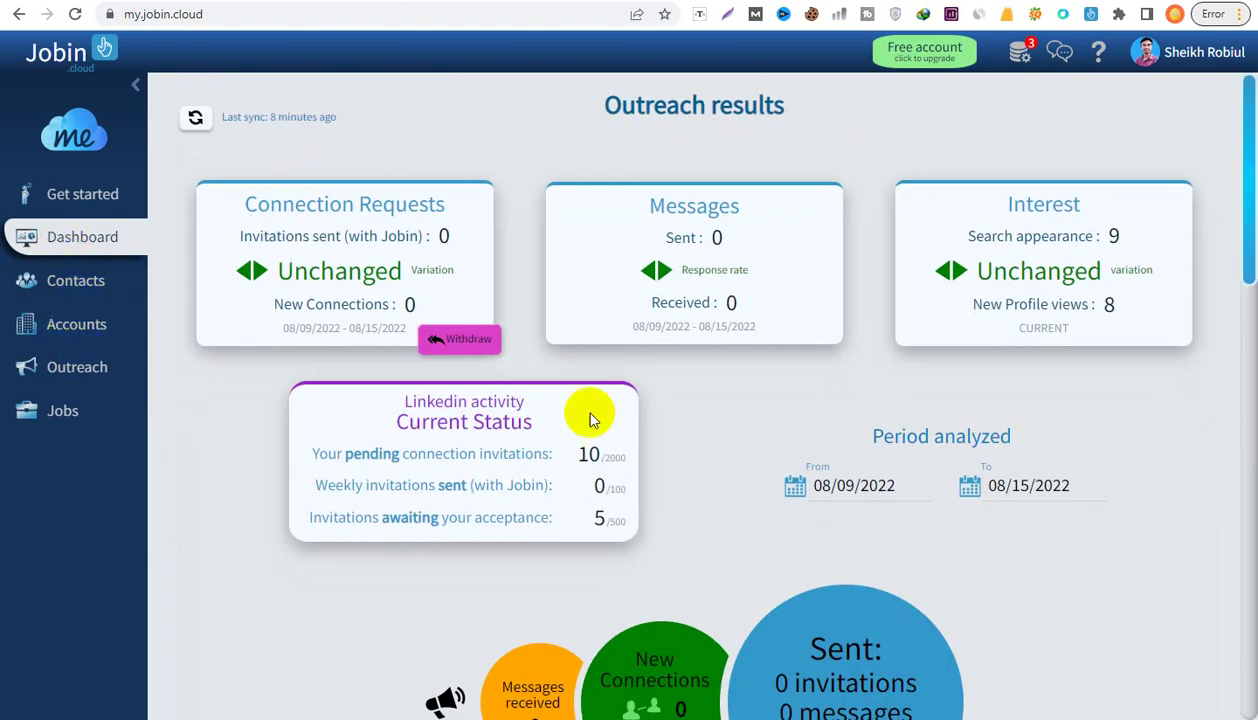
{"action": "scroll", "coordinate": [545, 329], "scroll_direction": "down", "scroll_amount": 1}
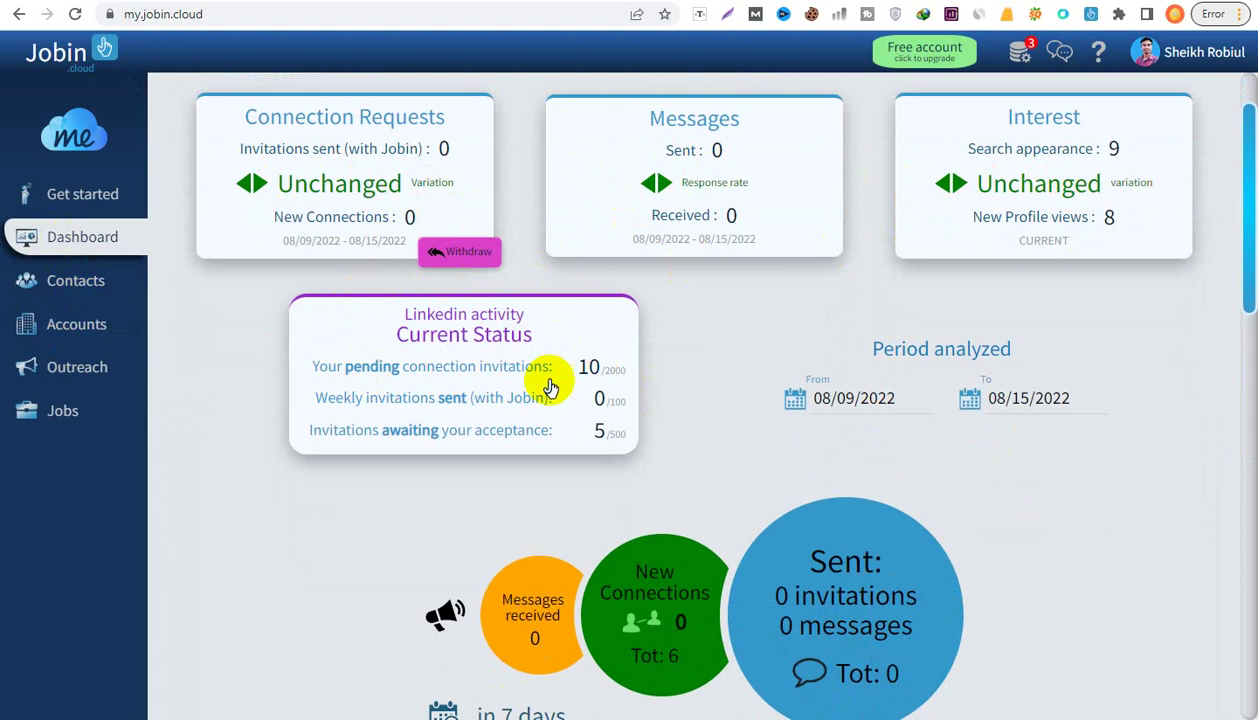
{"action": "scroll", "coordinate": [515, 387], "scroll_direction": "up", "scroll_amount": 1}
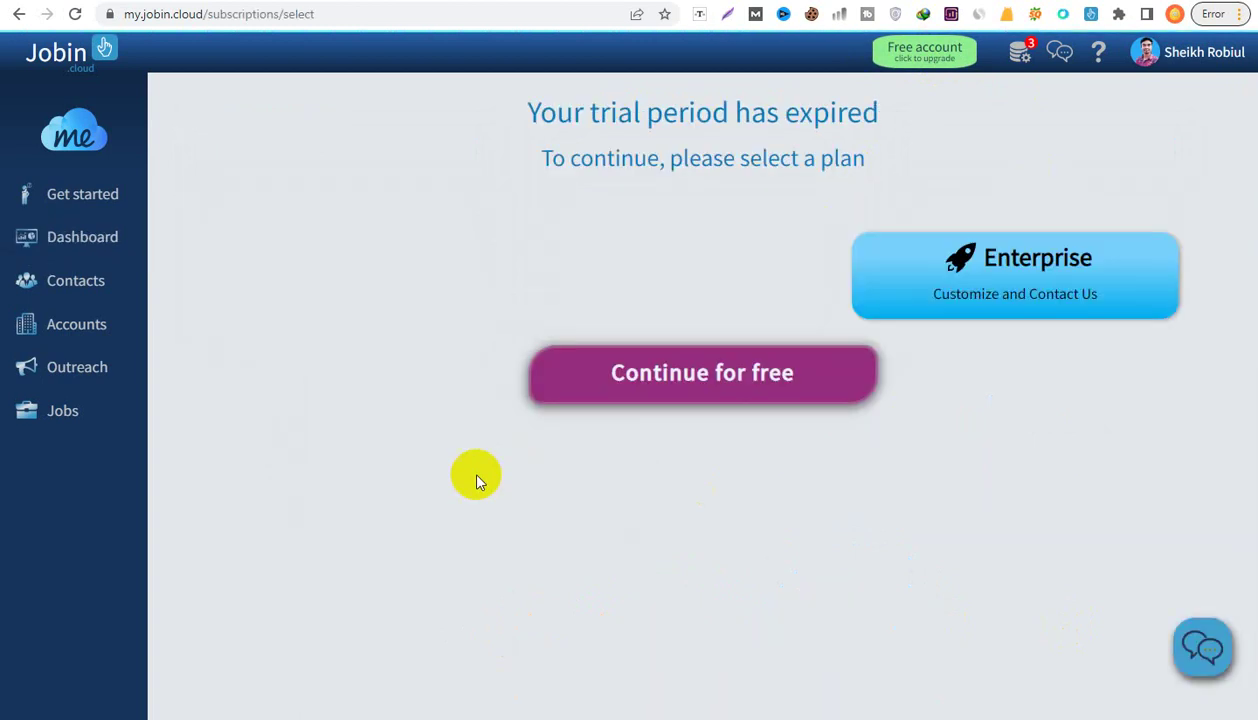
- Look through the subscription plans and select the Free plan for Linkedin Automation
{"action": "scroll", "coordinate": [603, 480], "scroll_direction": "down", "scroll_amount": 10}
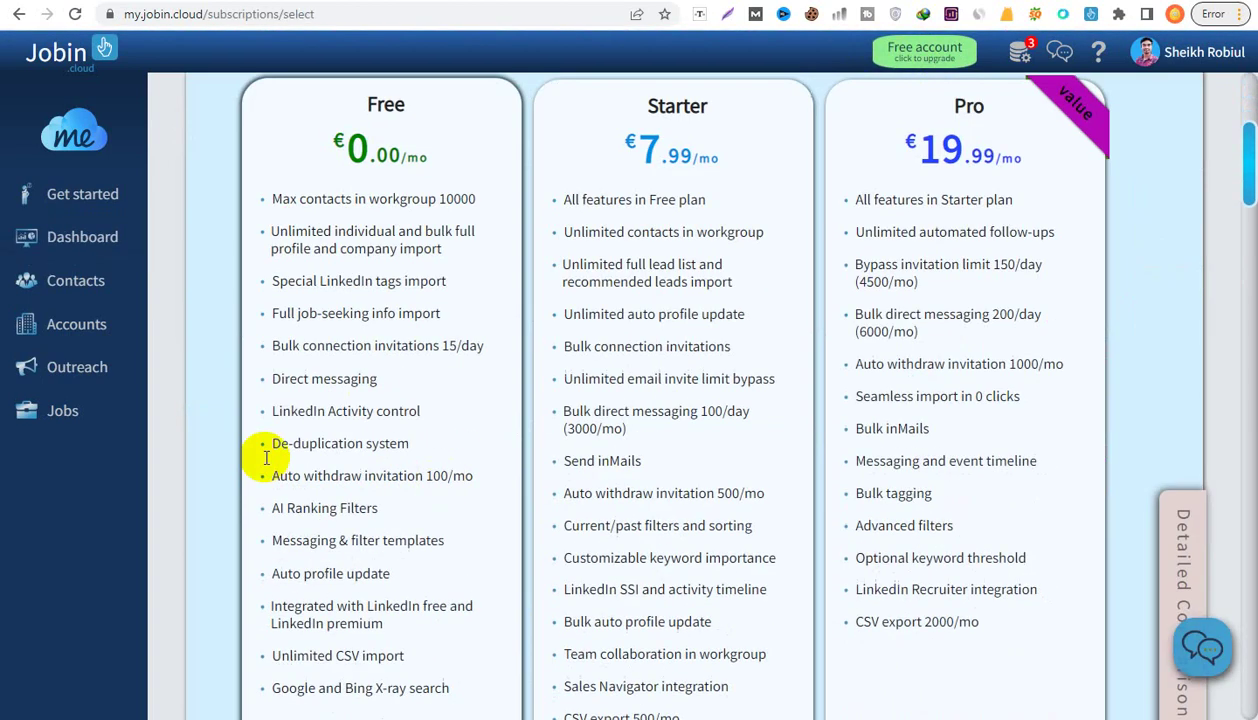
{"action": "scroll", "coordinate": [360, 256], "scroll_direction": "up", "scroll_amount": 4}
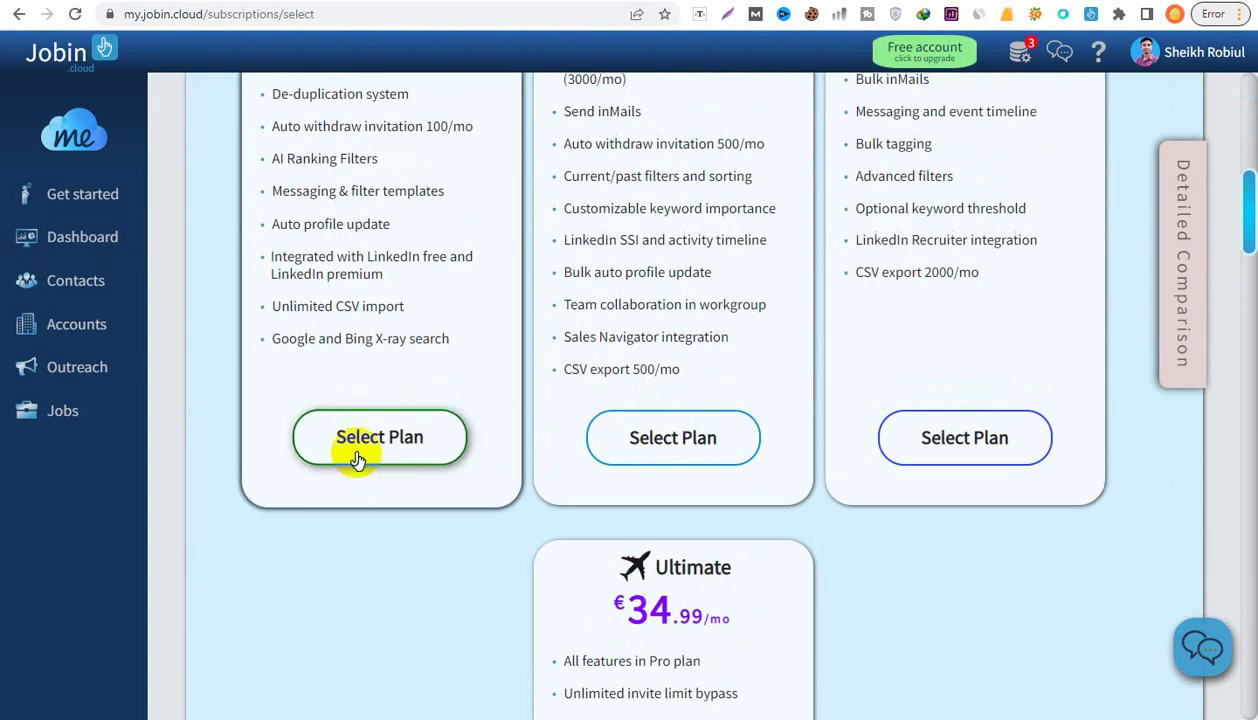
{"action": "left_click", "coordinate": [368, 445]}
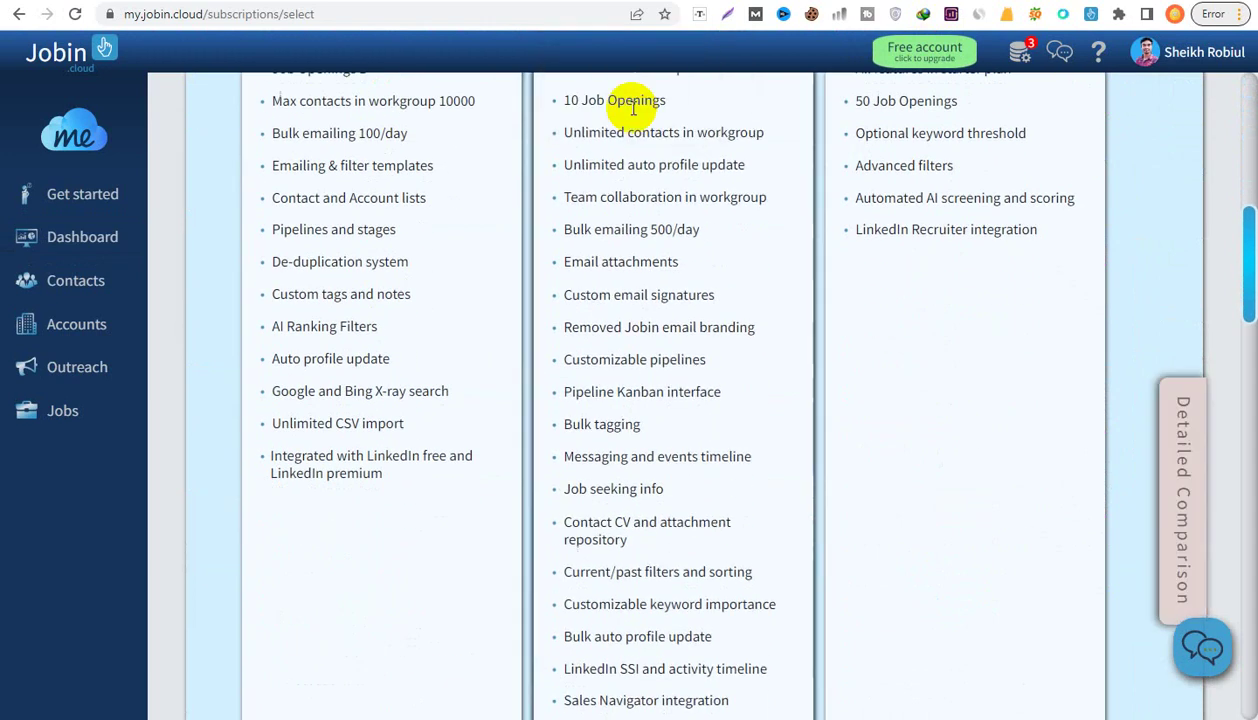
{"action": "scroll", "coordinate": [525, 211], "scroll_direction": "up", "scroll_amount": 10}
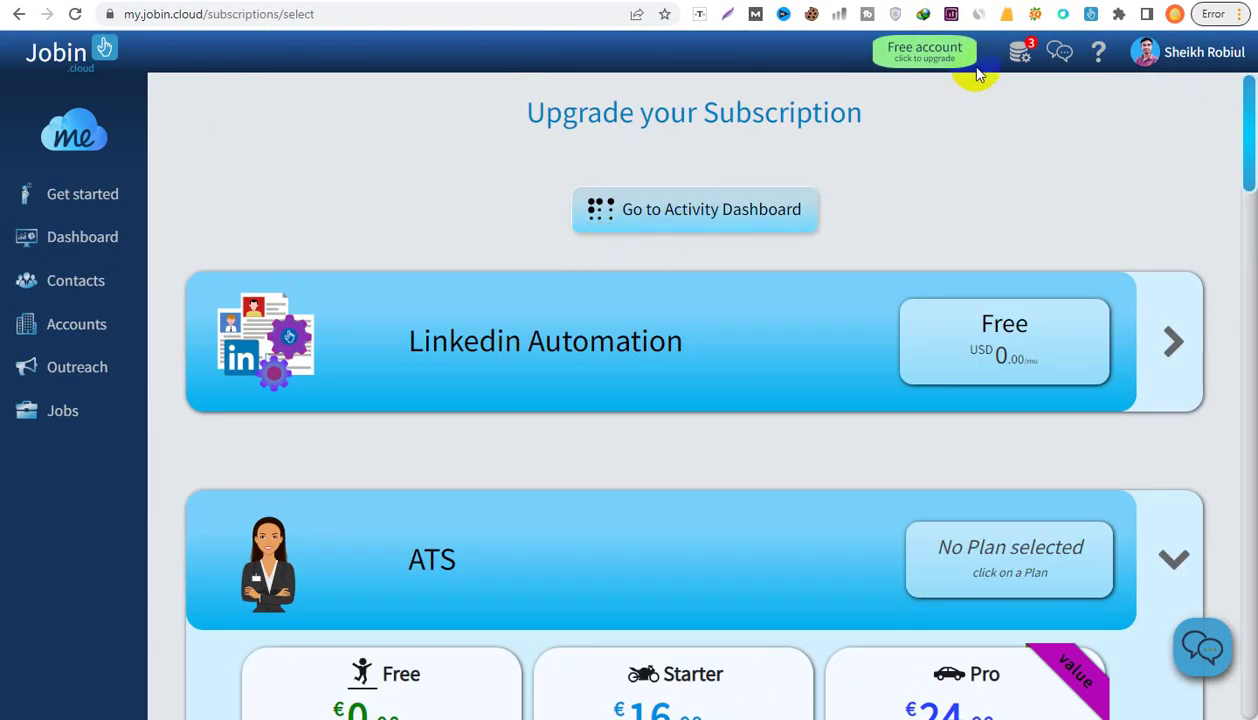
- Open the operations monitor, expand the ongoing Full Profiles Import to all its profiles, and examine each one's import status
{"action": "left_click", "coordinate": [1019, 55]}
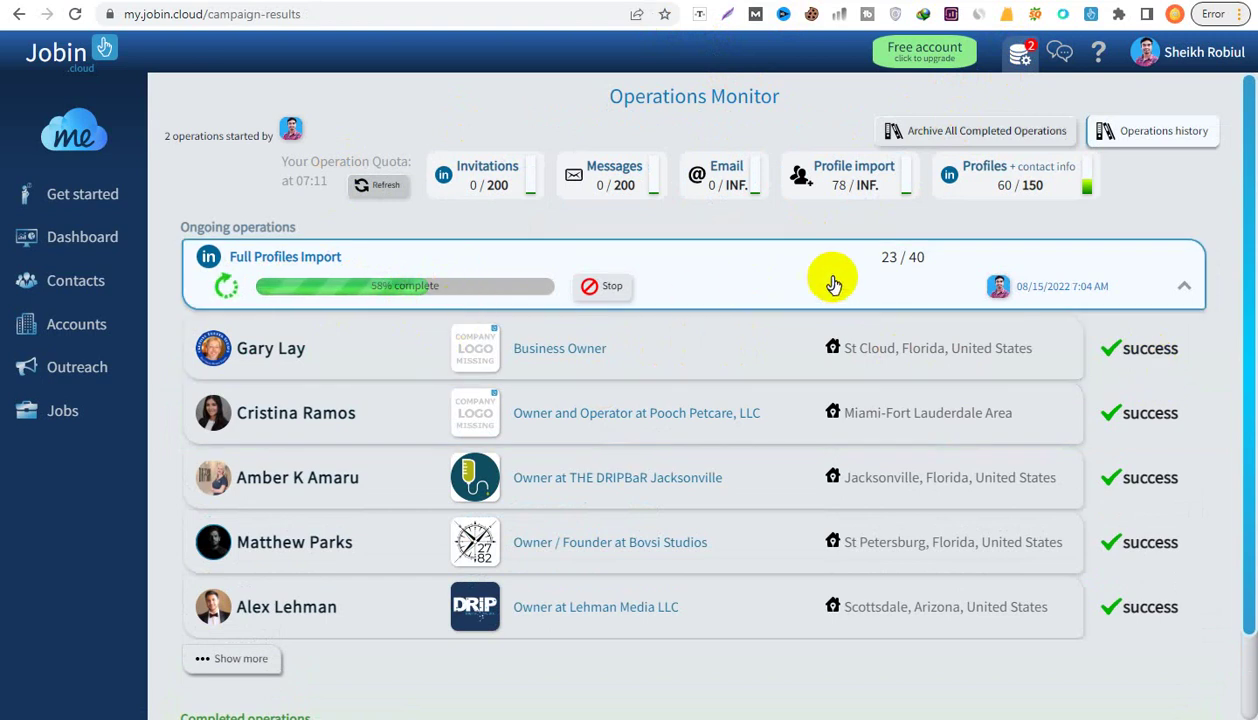
{"action": "scroll", "coordinate": [1175, 358], "scroll_direction": "down", "scroll_amount": 1}
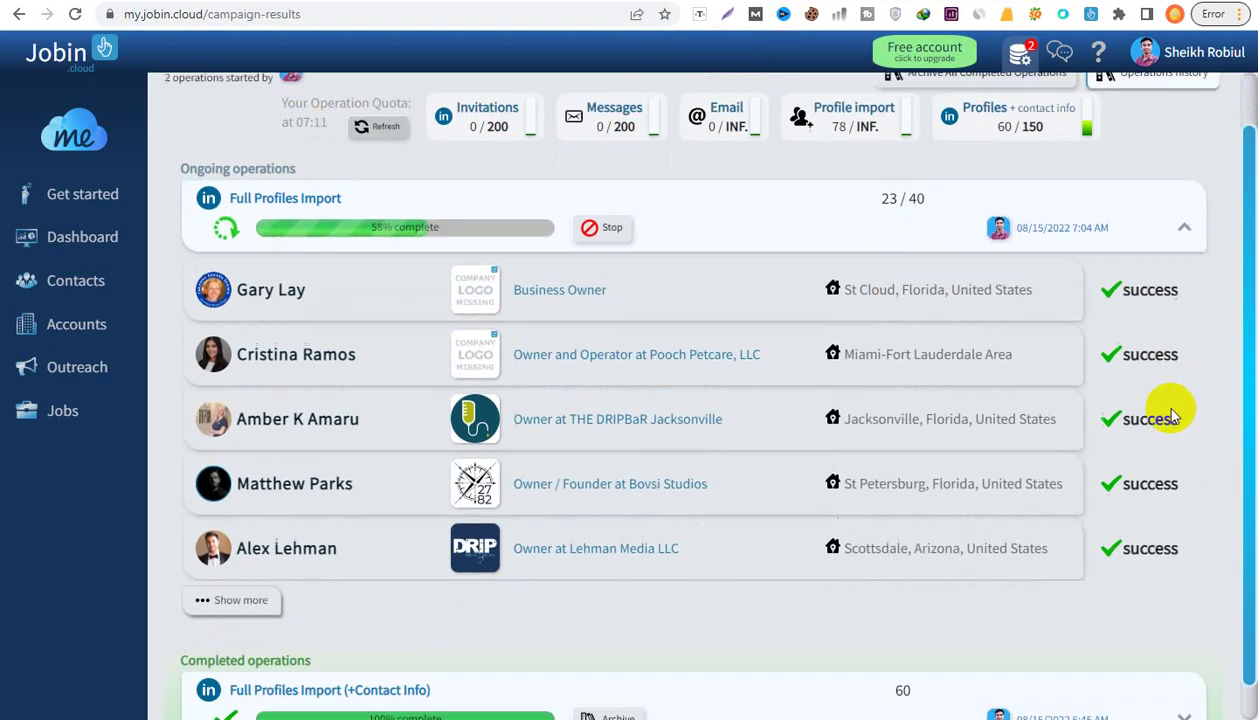
{"action": "left_click", "coordinate": [210, 565]}
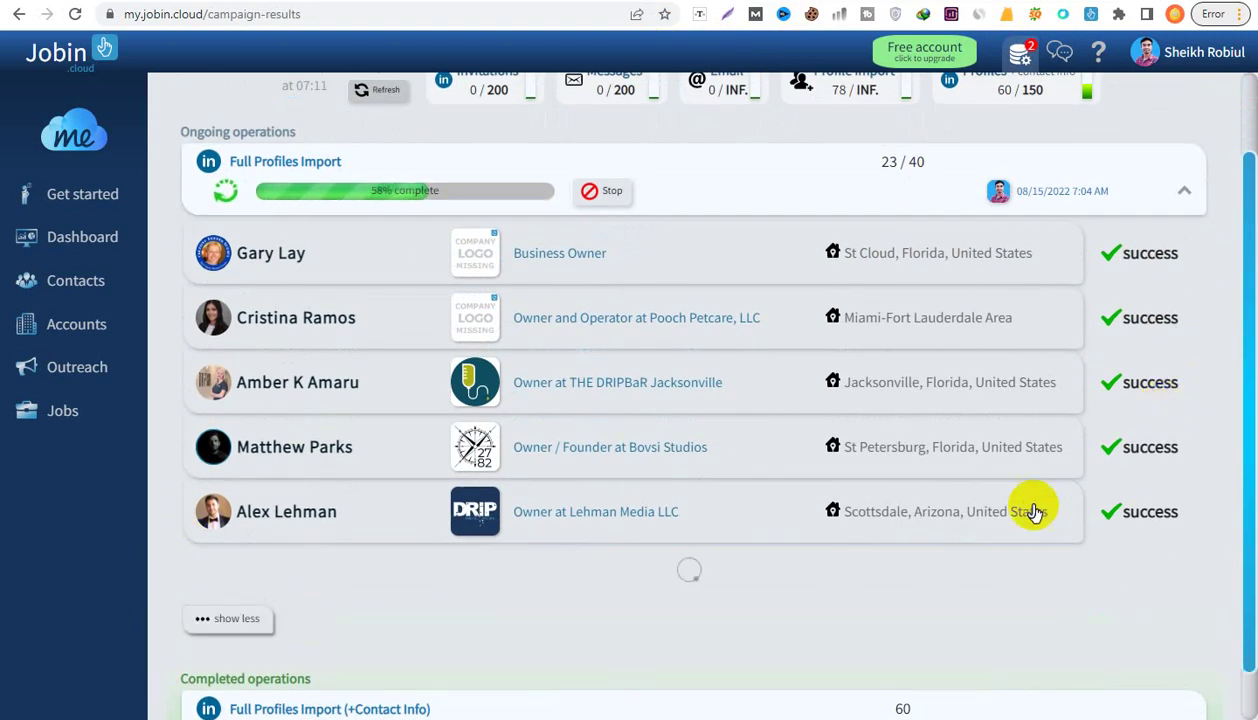
{"action": "scroll", "coordinate": [1025, 485], "scroll_direction": "down", "scroll_amount": 4}
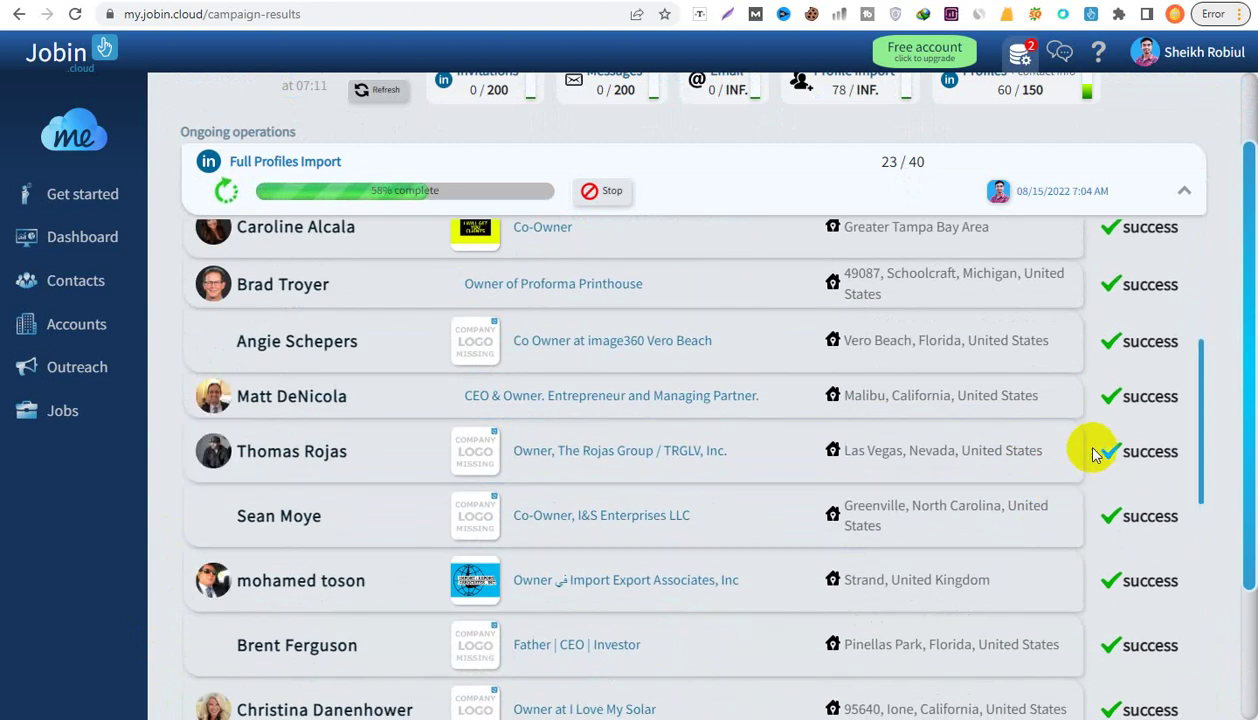
{"action": "scroll", "coordinate": [1098, 372], "scroll_direction": "down", "scroll_amount": 8}
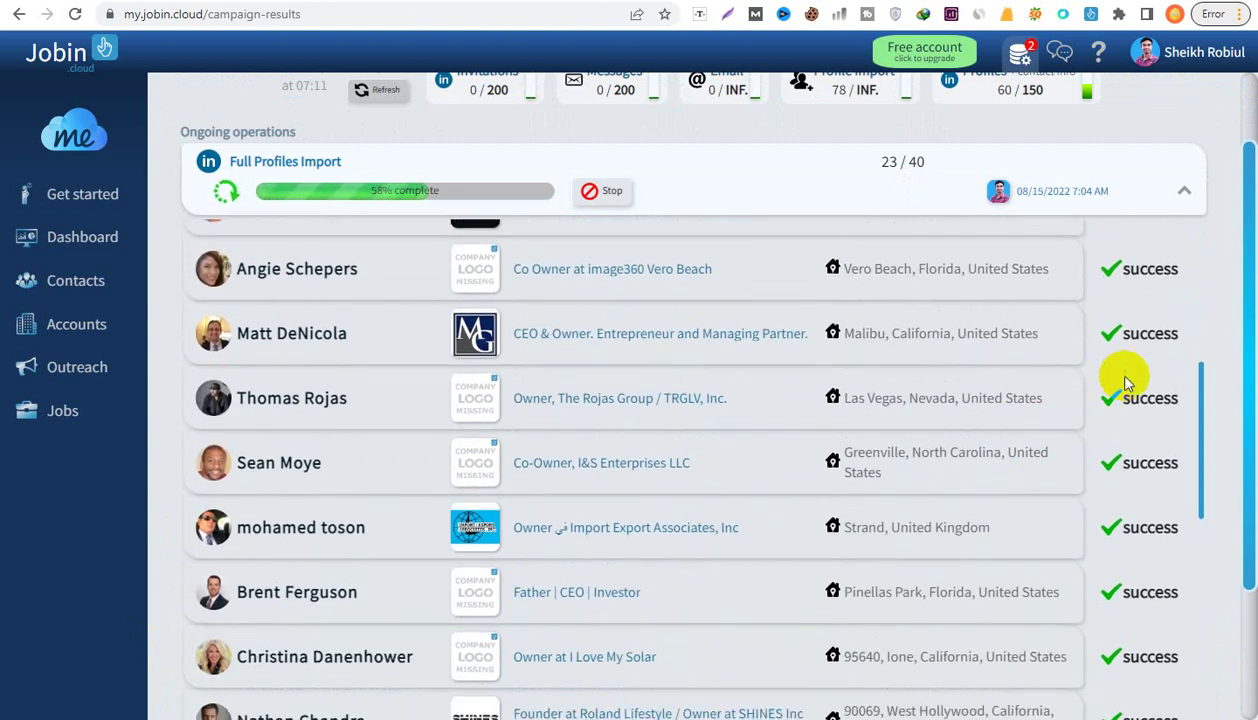
{"action": "scroll", "coordinate": [1120, 420], "scroll_direction": "down", "scroll_amount": 8}
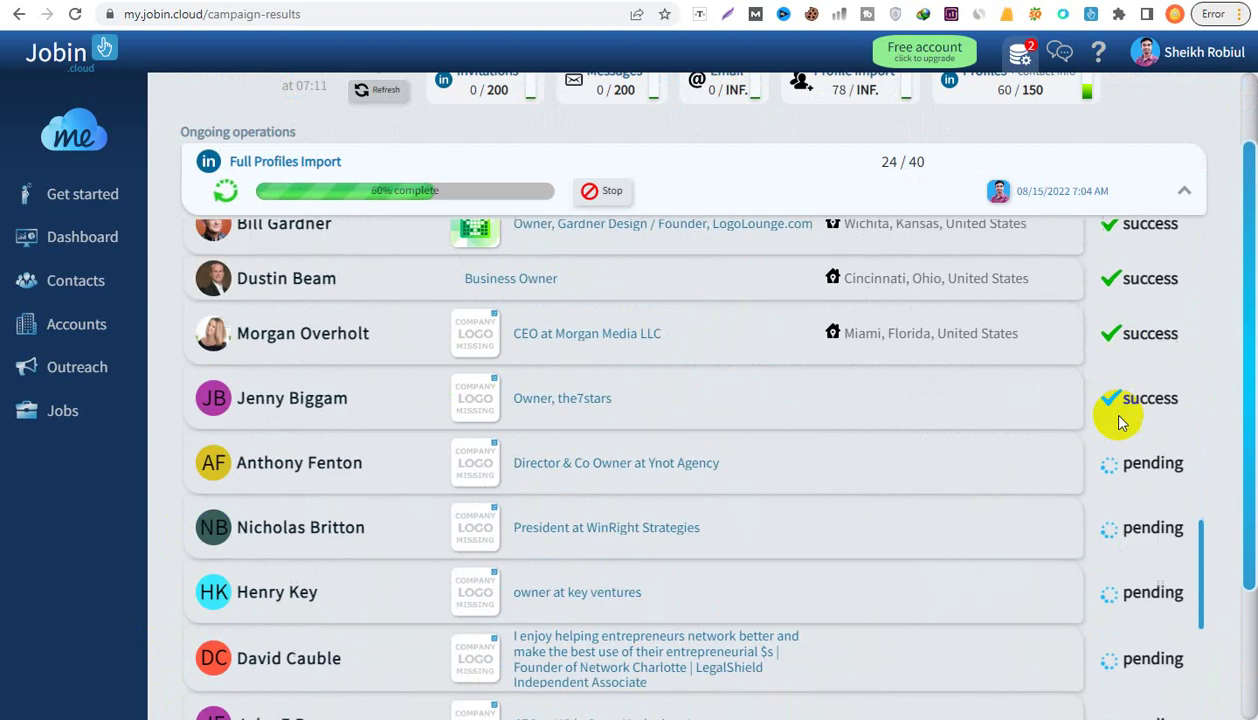
{"action": "scroll", "coordinate": [1127, 410], "scroll_direction": "down", "scroll_amount": 2}
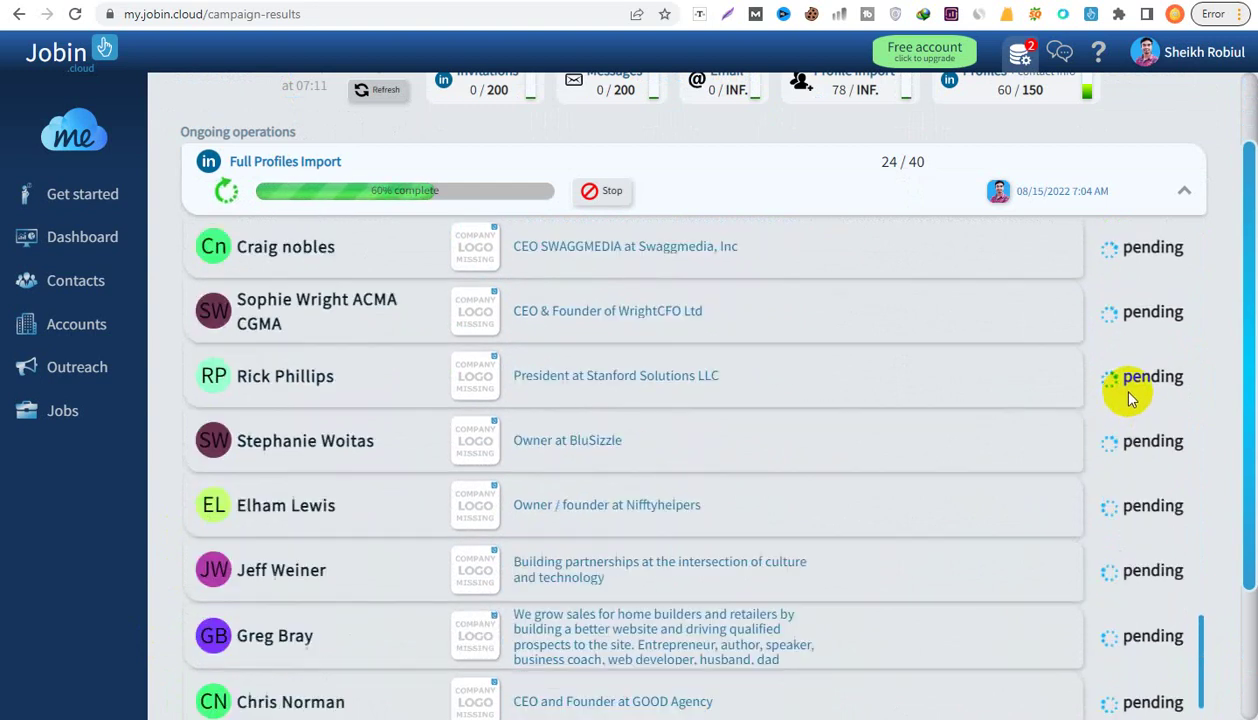
{"action": "scroll", "coordinate": [920, 495], "scroll_direction": "up", "scroll_amount": 4}
{"action": "scroll", "coordinate": [920, 495], "scroll_direction": "up", "scroll_amount": 15}
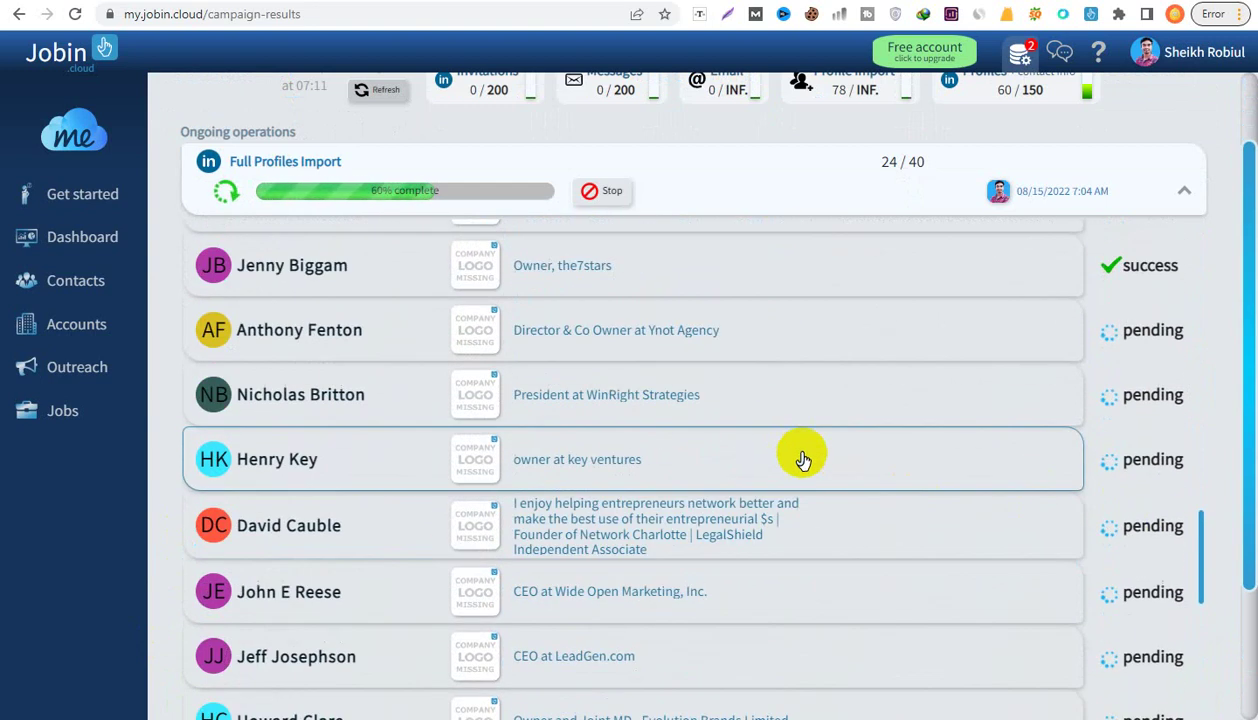
{"action": "scroll", "coordinate": [858, 455], "scroll_direction": "up", "scroll_amount": 5}
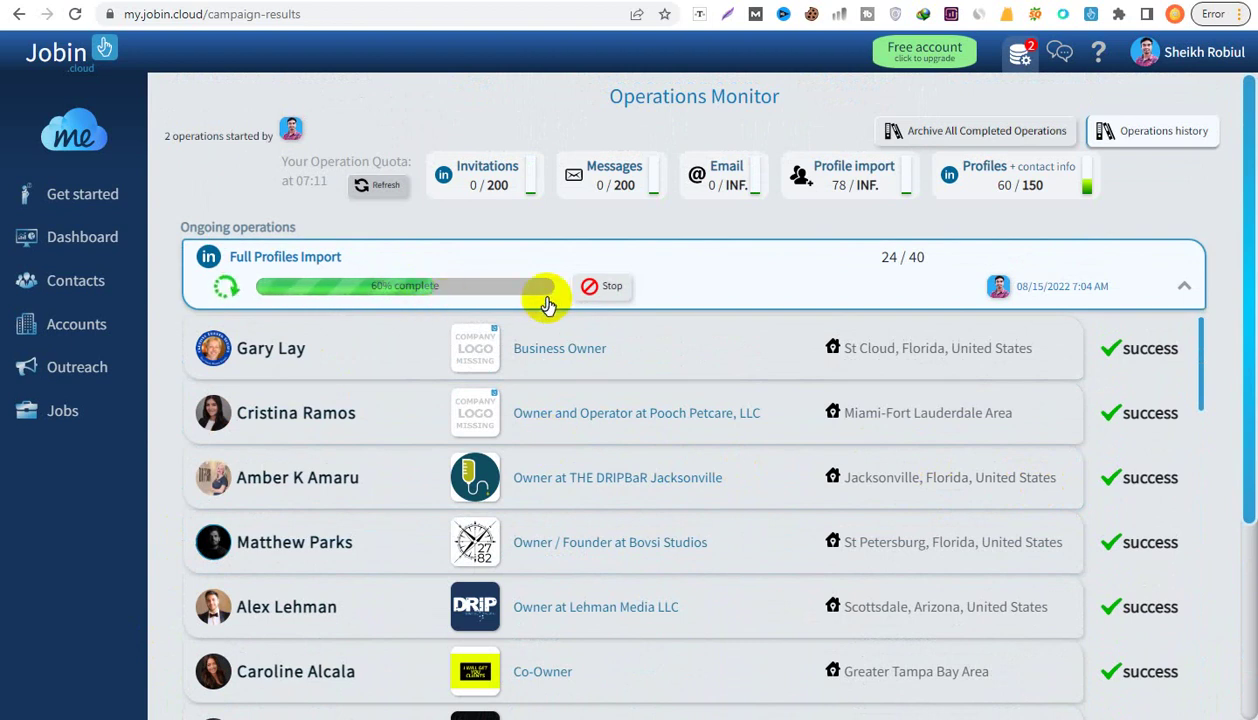
{"action": "scroll", "coordinate": [835, 475], "scroll_direction": "down", "scroll_amount": 3}
{"action": "scroll", "coordinate": [838, 470], "scroll_direction": "down", "scroll_amount": 10}
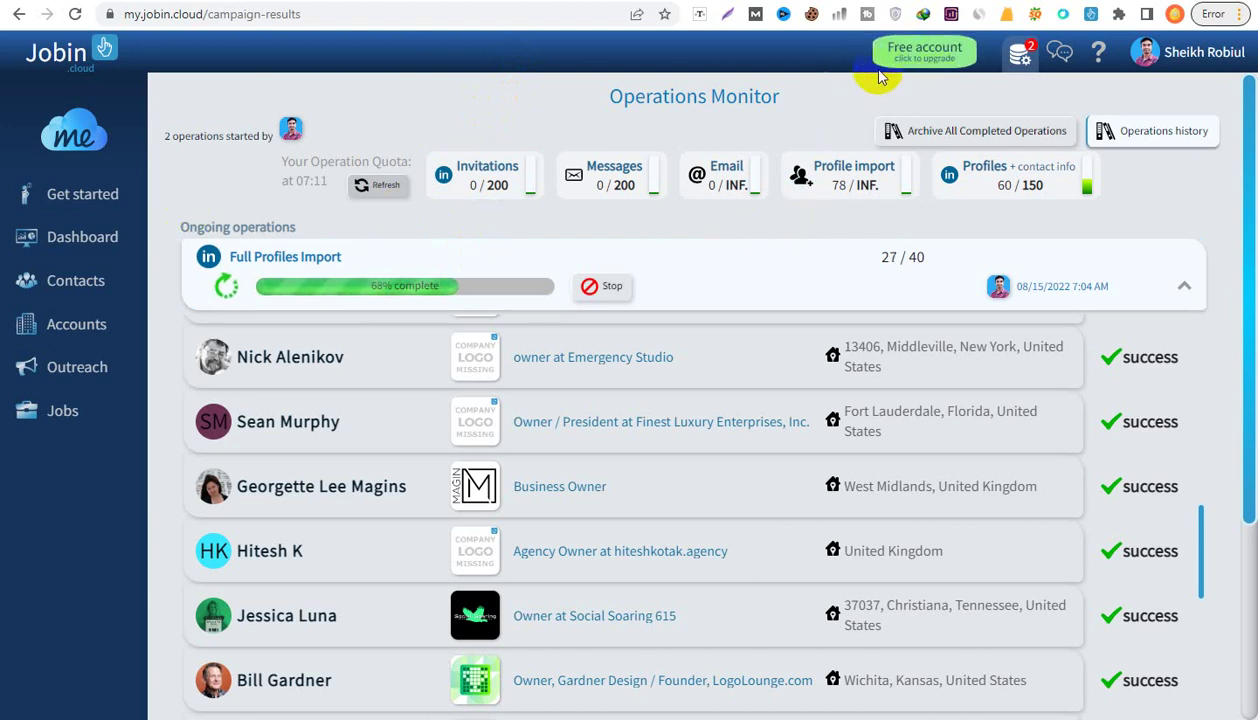
- Open the Affiliate's Dashboard from the account options and examine the partner rewards, bonus commission, referral link and coupon sections
{"action": "left_click", "coordinate": [1210, 55]}
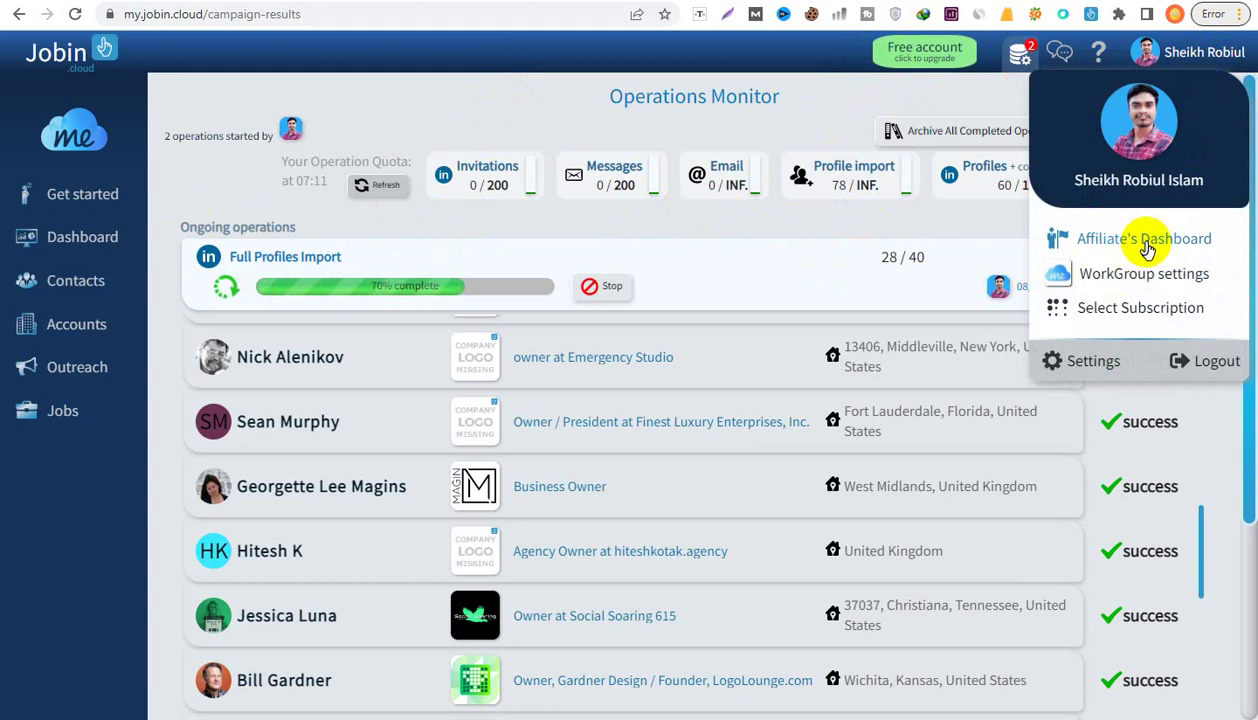
{"action": "left_click", "coordinate": [1128, 245]}
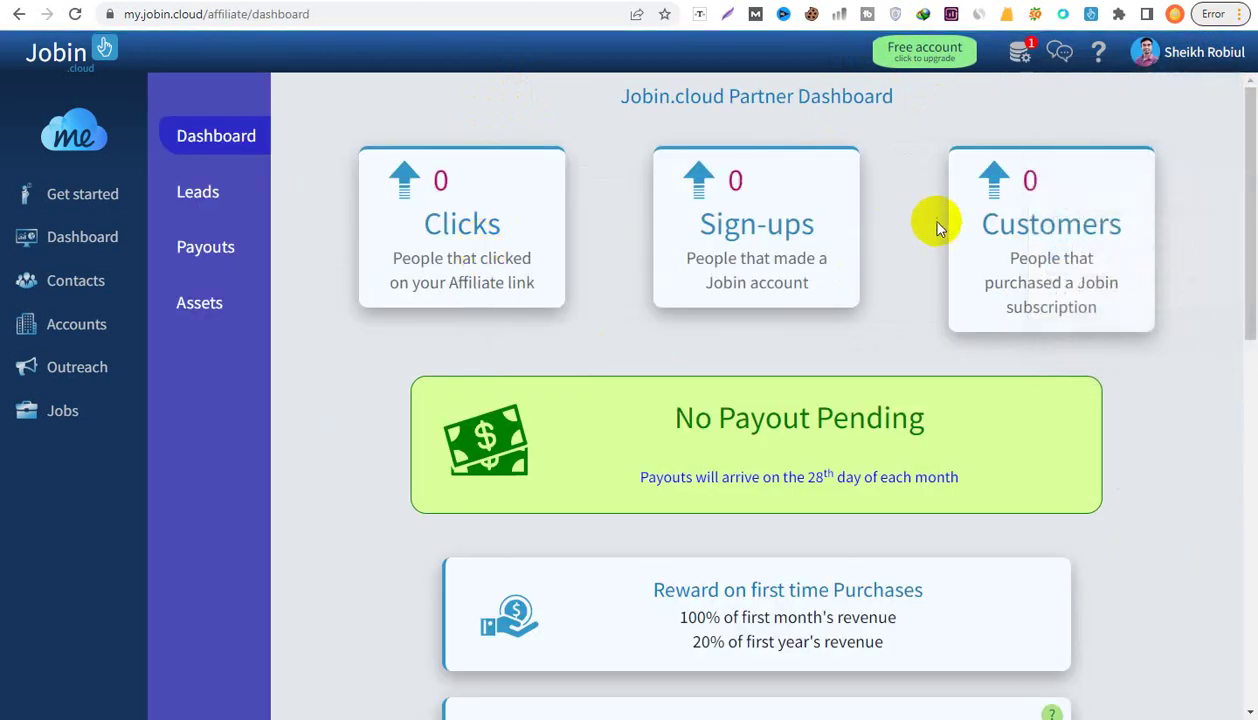
{"action": "scroll", "coordinate": [716, 410], "scroll_direction": "down", "scroll_amount": 3}
{"action": "scroll", "coordinate": [722, 304], "scroll_direction": "down", "scroll_amount": 10}
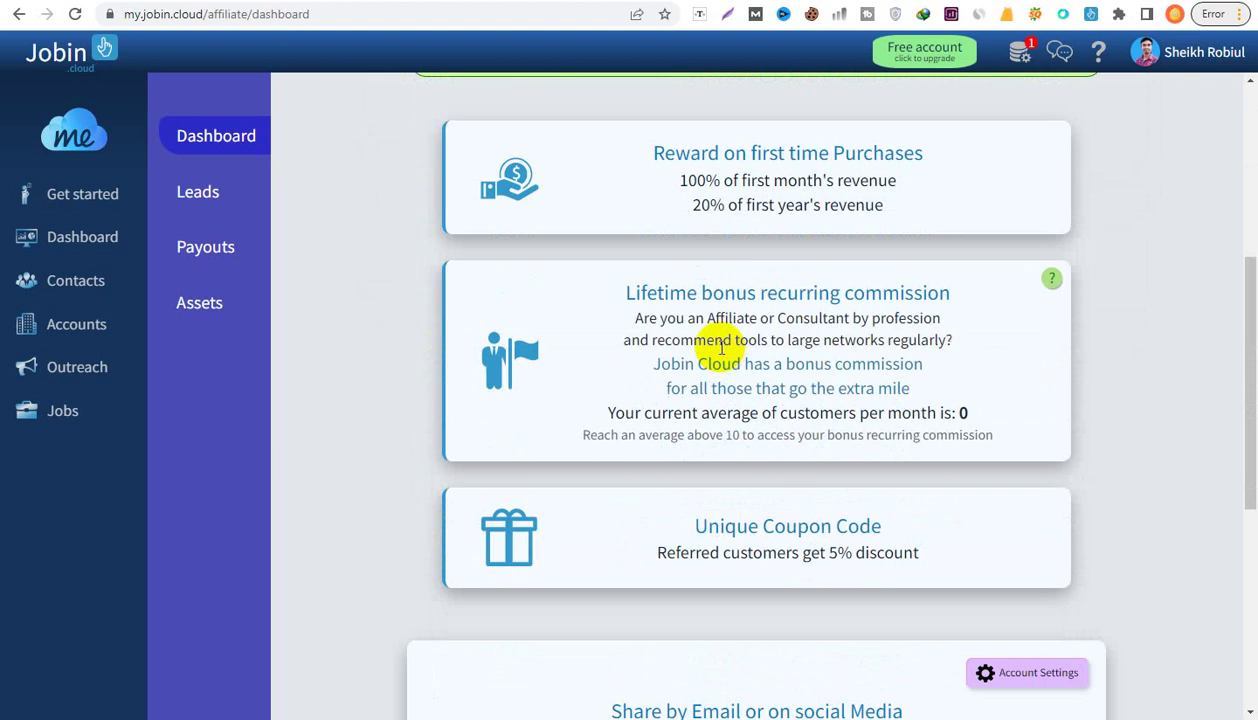
{"action": "scroll", "coordinate": [716, 354], "scroll_direction": "up", "scroll_amount": 1}
{"action": "scroll", "coordinate": [717, 367], "scroll_direction": "up", "scroll_amount": 8}
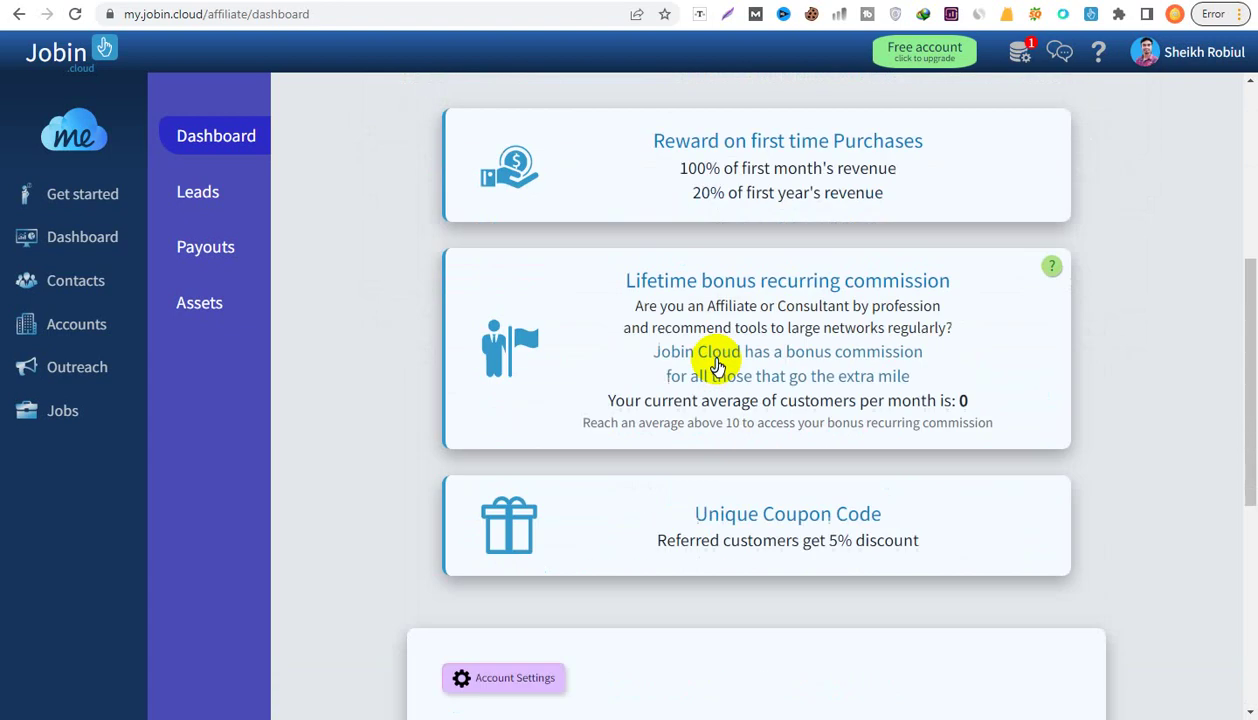
{"action": "scroll", "coordinate": [716, 365], "scroll_direction": "down", "scroll_amount": 6}
{"action": "scroll", "coordinate": [712, 363], "scroll_direction": "down", "scroll_amount": 3}
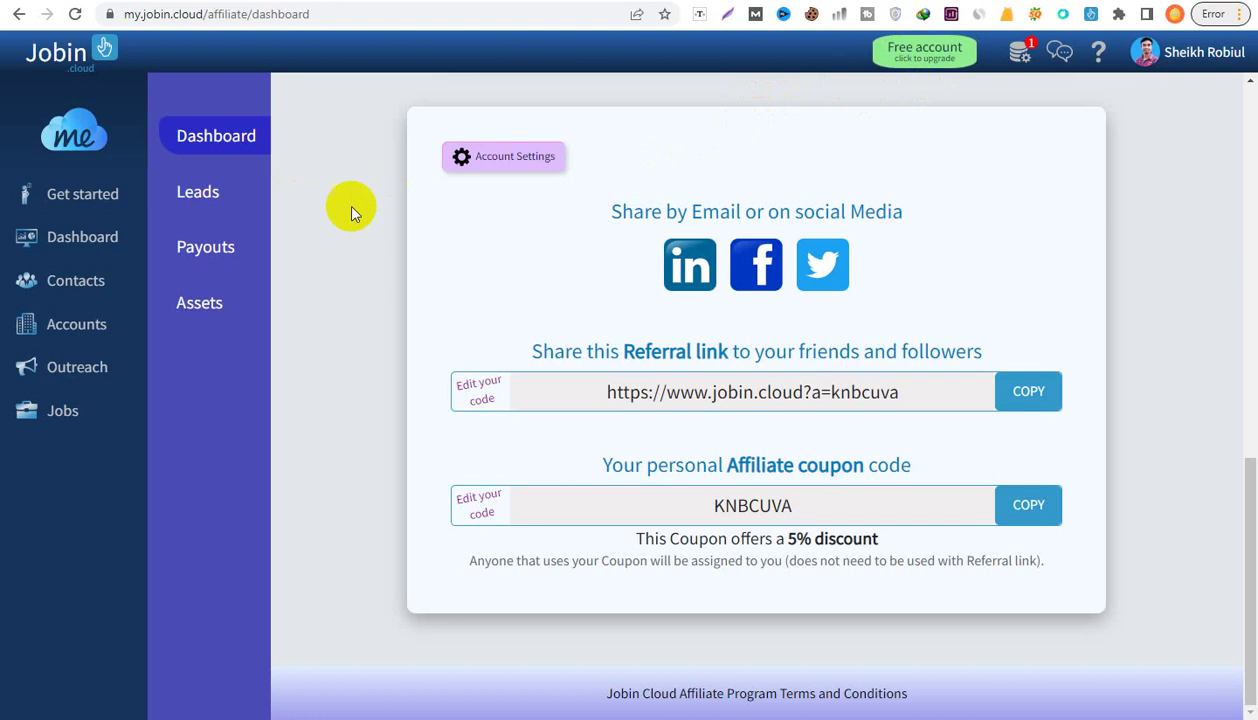
- Copy the affiliate referral link, switch to the Google Meet call, send it to everyone as an in-call message and close the chat
{"action": "left_click", "coordinate": [1014, 405]}
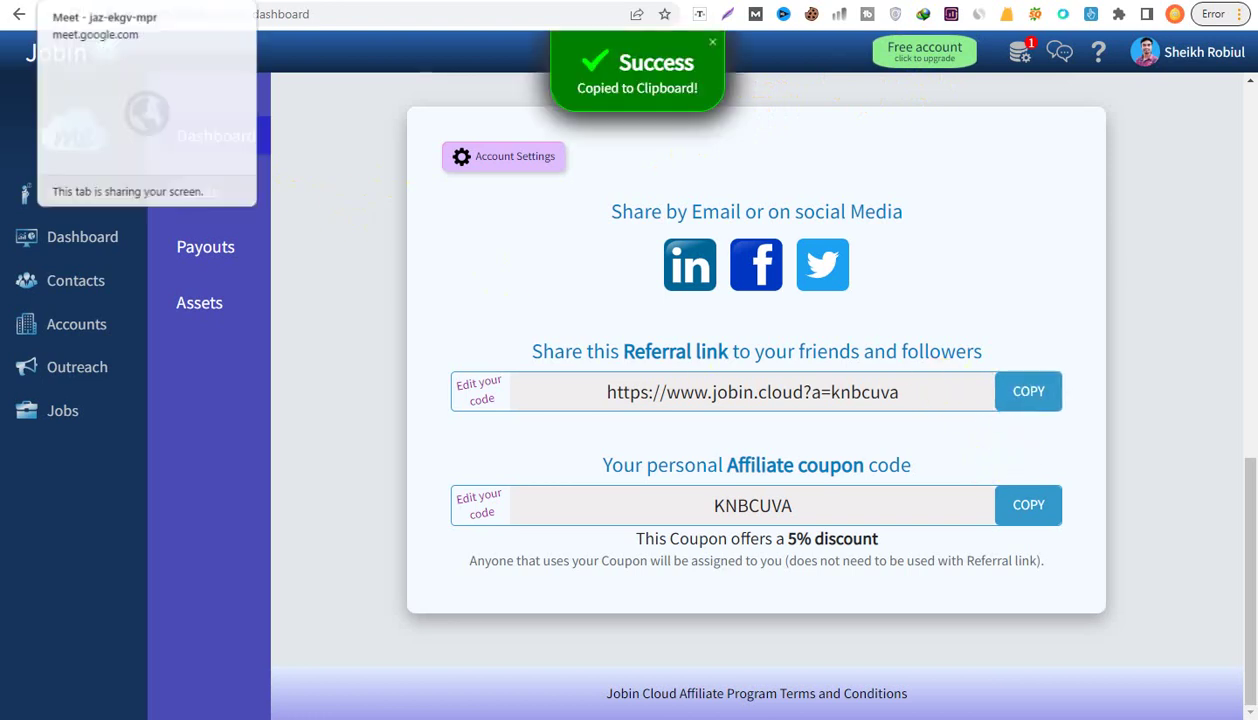
{"action": "left_click", "coordinate": [100, 0]}
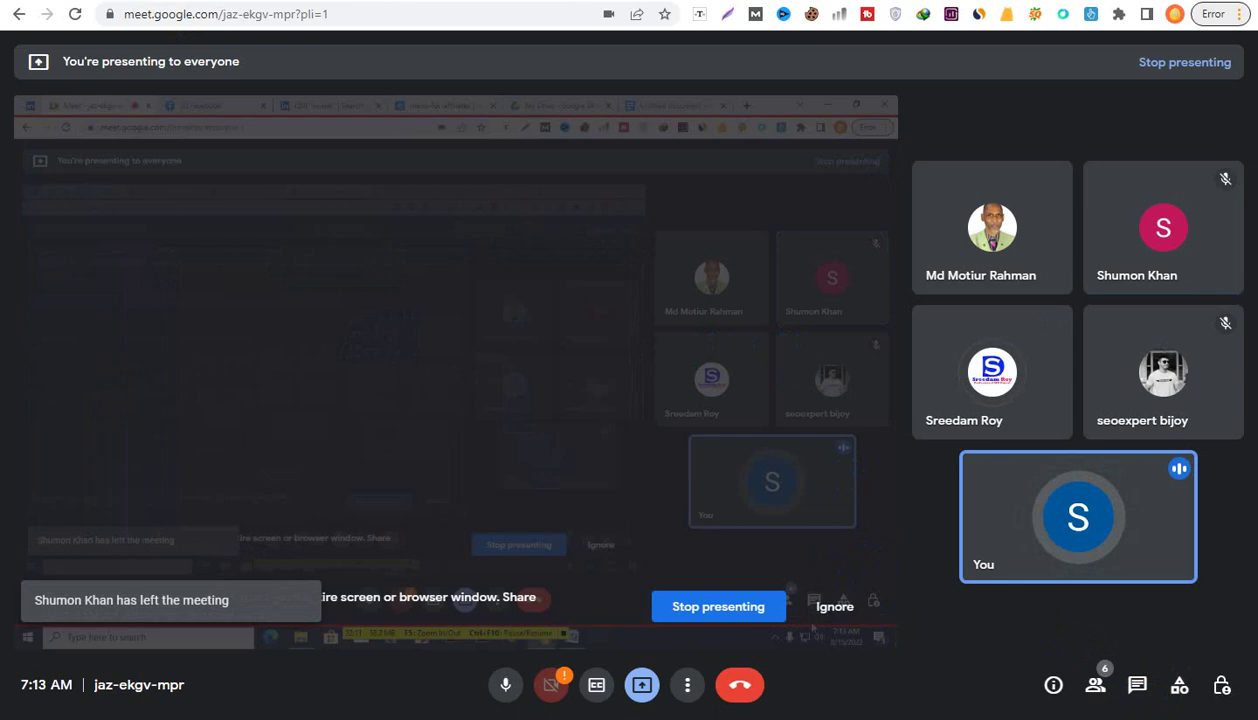
{"action": "left_click", "coordinate": [1137, 684]}
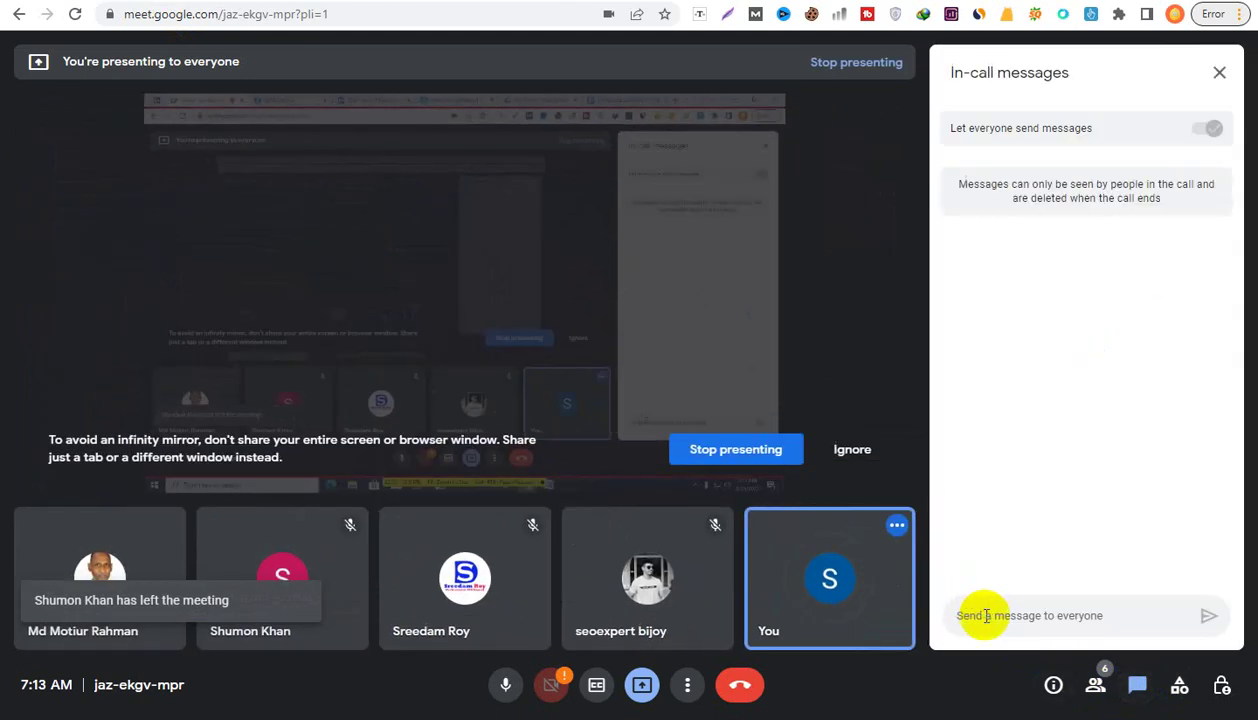
{"action": "right_click", "coordinate": [986, 615]}
{"action": "left_click", "coordinate": [1005, 396]}
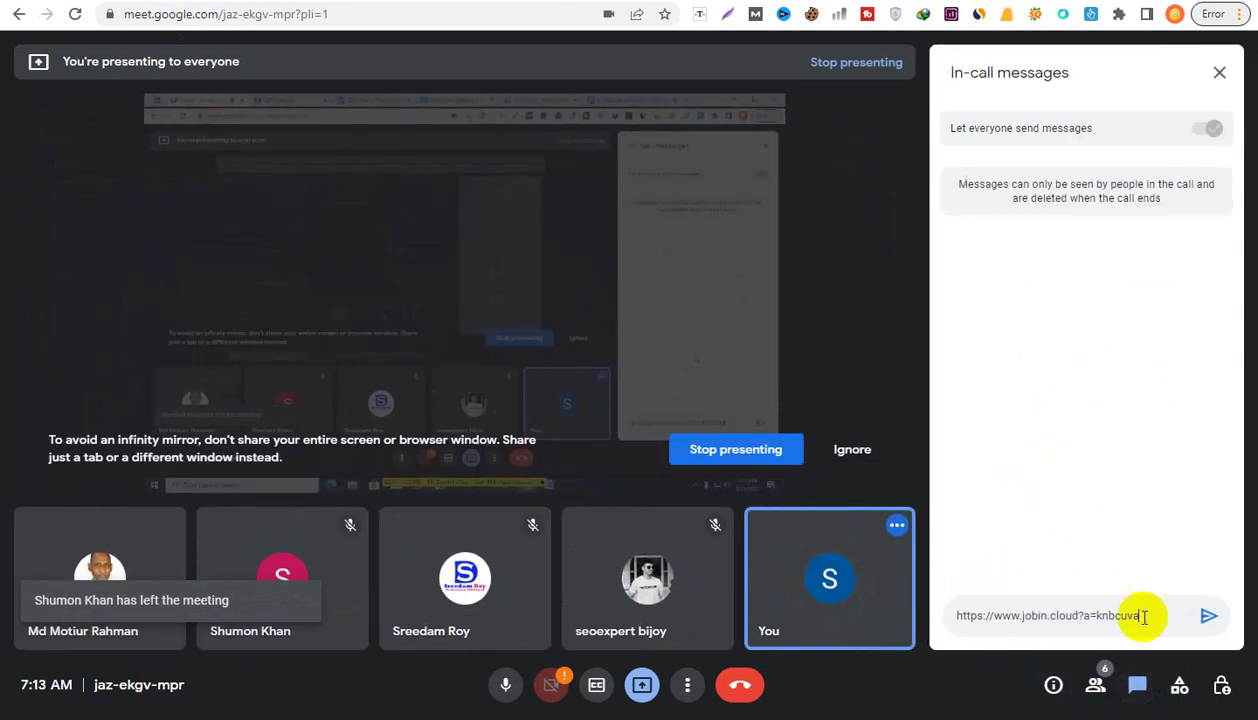
{"action": "left_click", "coordinate": [1208, 618]}
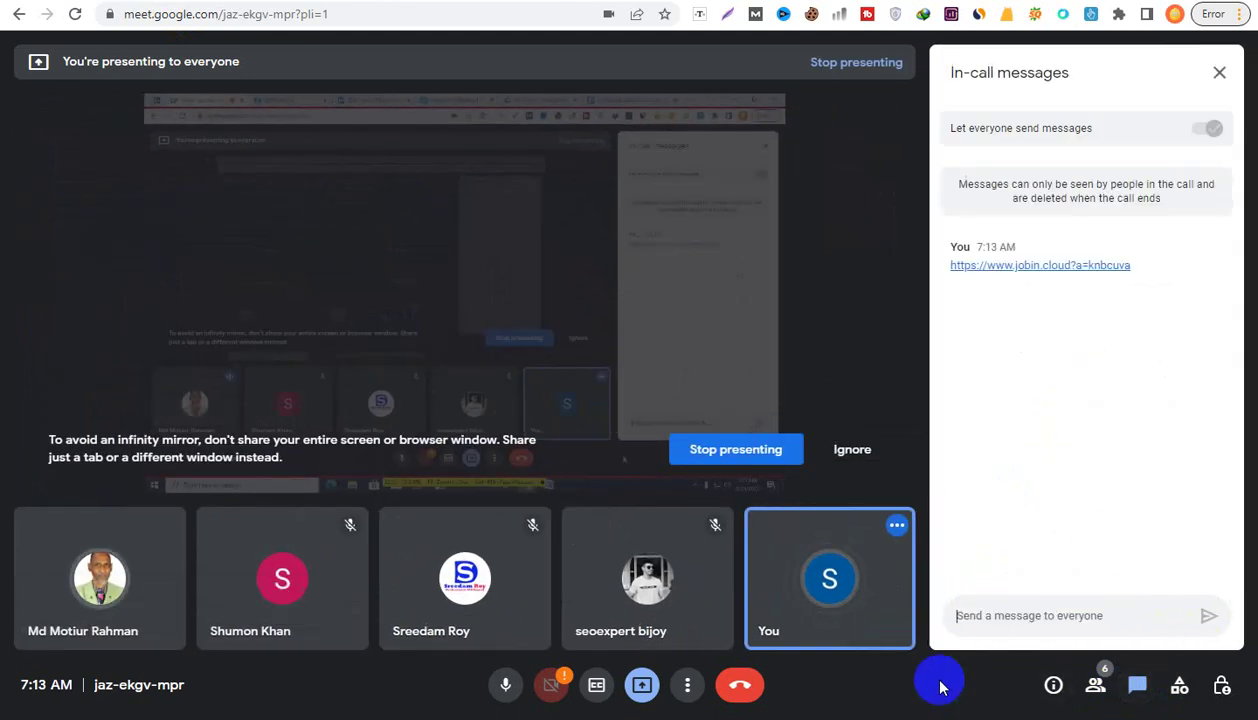
{"action": "left_click", "coordinate": [1217, 70]}
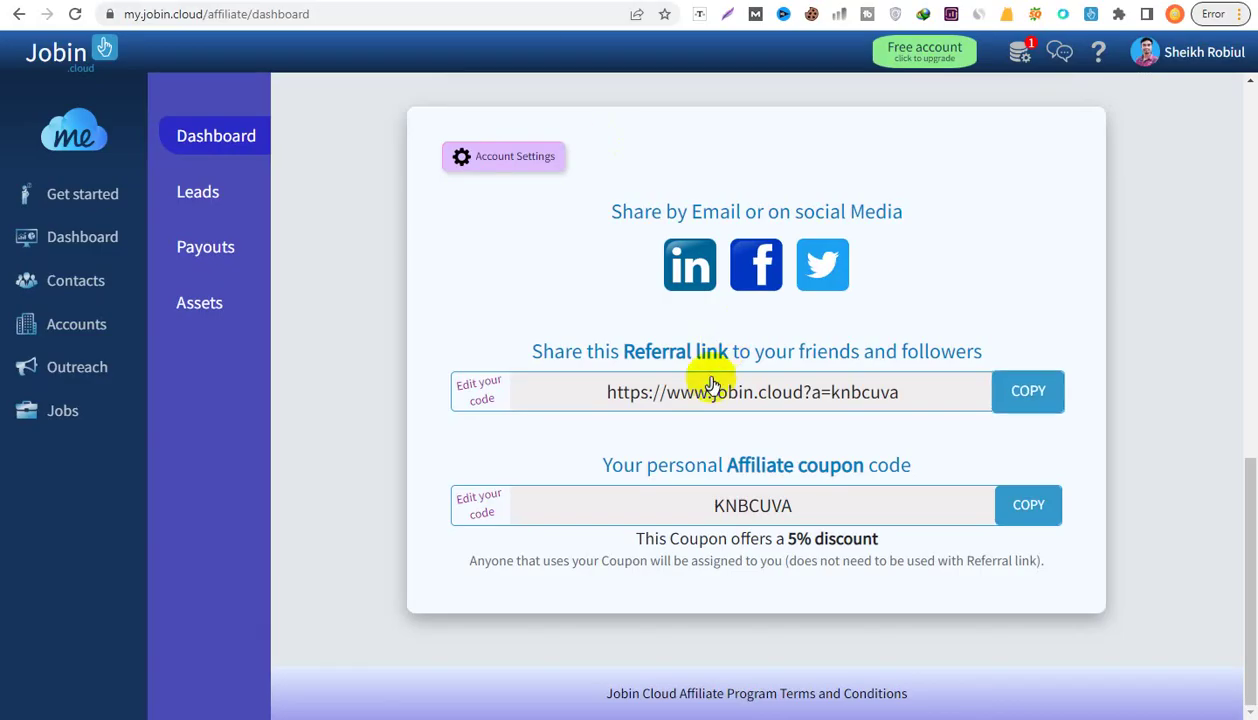
- Return to Jobin's main dashboard and review the outreach results, LinkedIn activity, Social Selling Index and activity timeline
{"action": "left_click", "coordinate": [83, 237]}
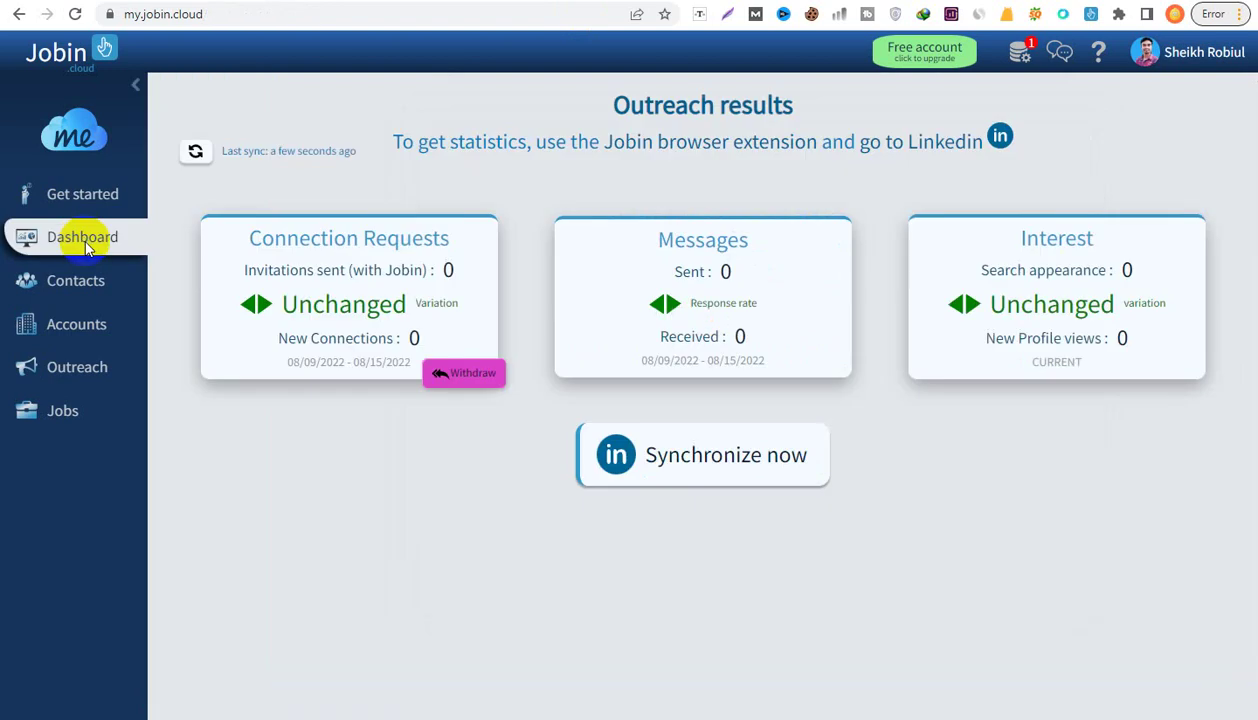
{"action": "scroll", "coordinate": [388, 398], "scroll_direction": "down", "scroll_amount": 2}
{"action": "scroll", "coordinate": [400, 385], "scroll_direction": "down", "scroll_amount": 2}
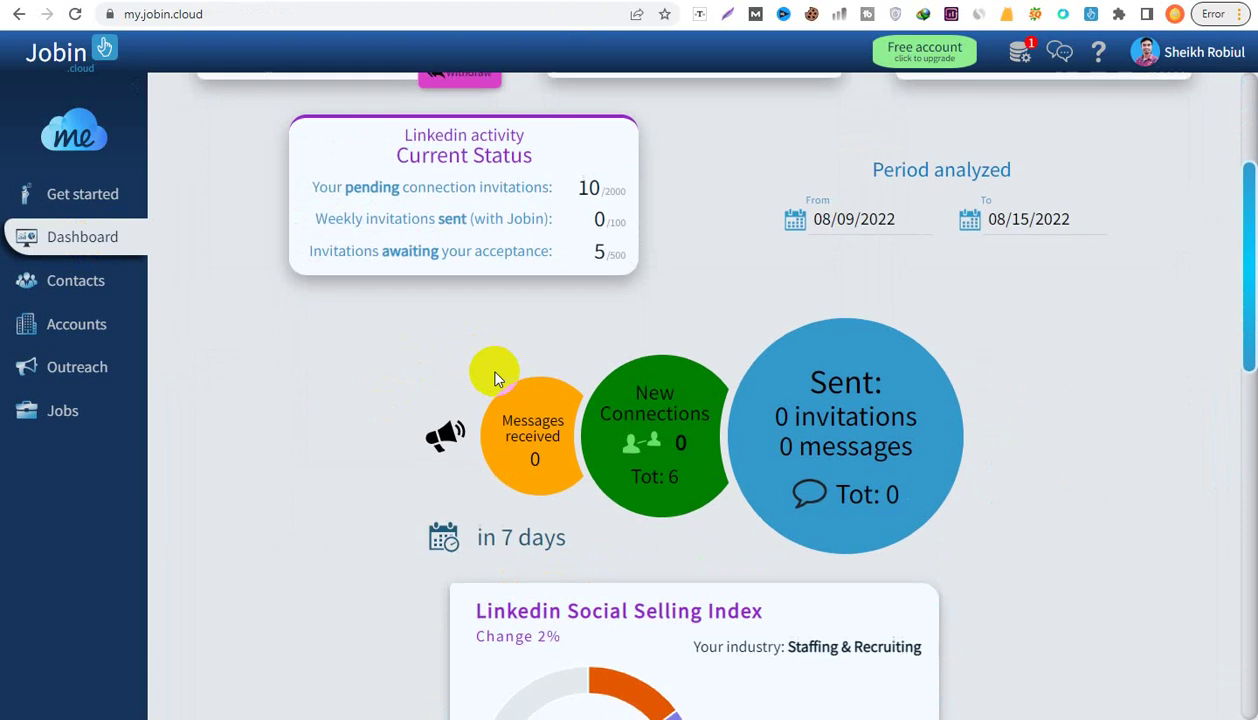
{"action": "scroll", "coordinate": [494, 378], "scroll_direction": "down", "scroll_amount": 7}
{"action": "scroll", "coordinate": [494, 378], "scroll_direction": "up", "scroll_amount": 3}
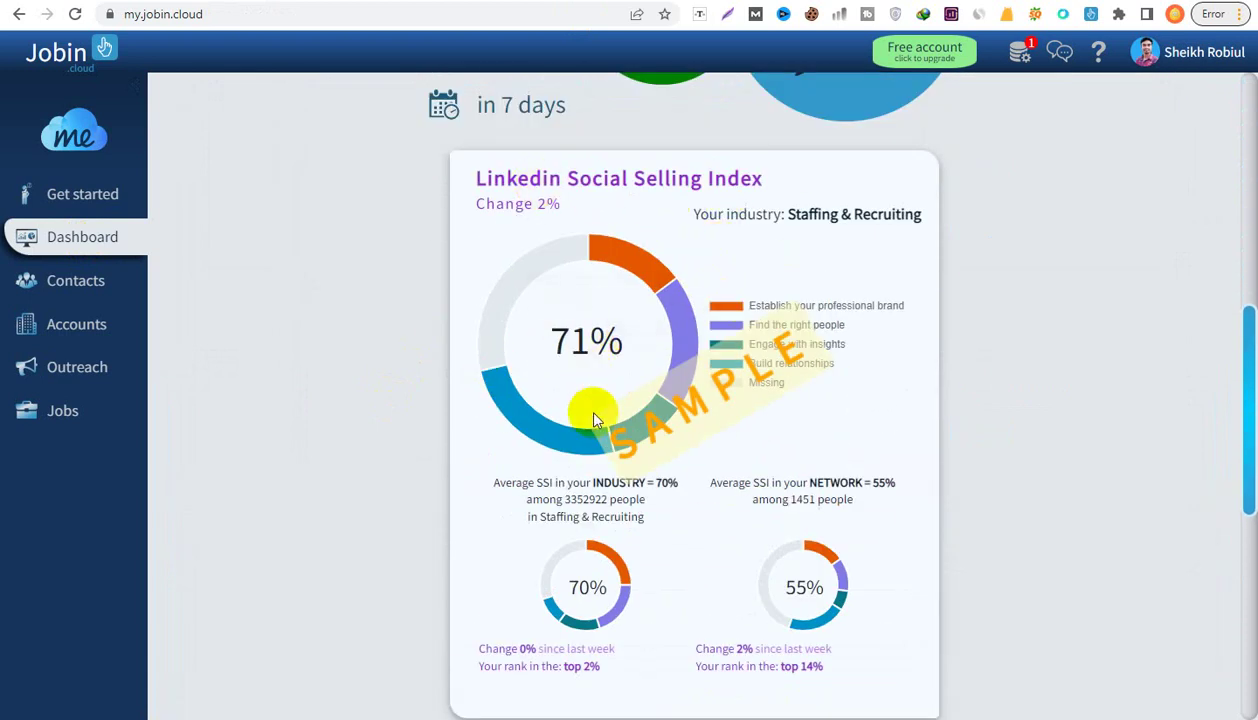
{"action": "scroll", "coordinate": [592, 395], "scroll_direction": "down", "scroll_amount": 6}
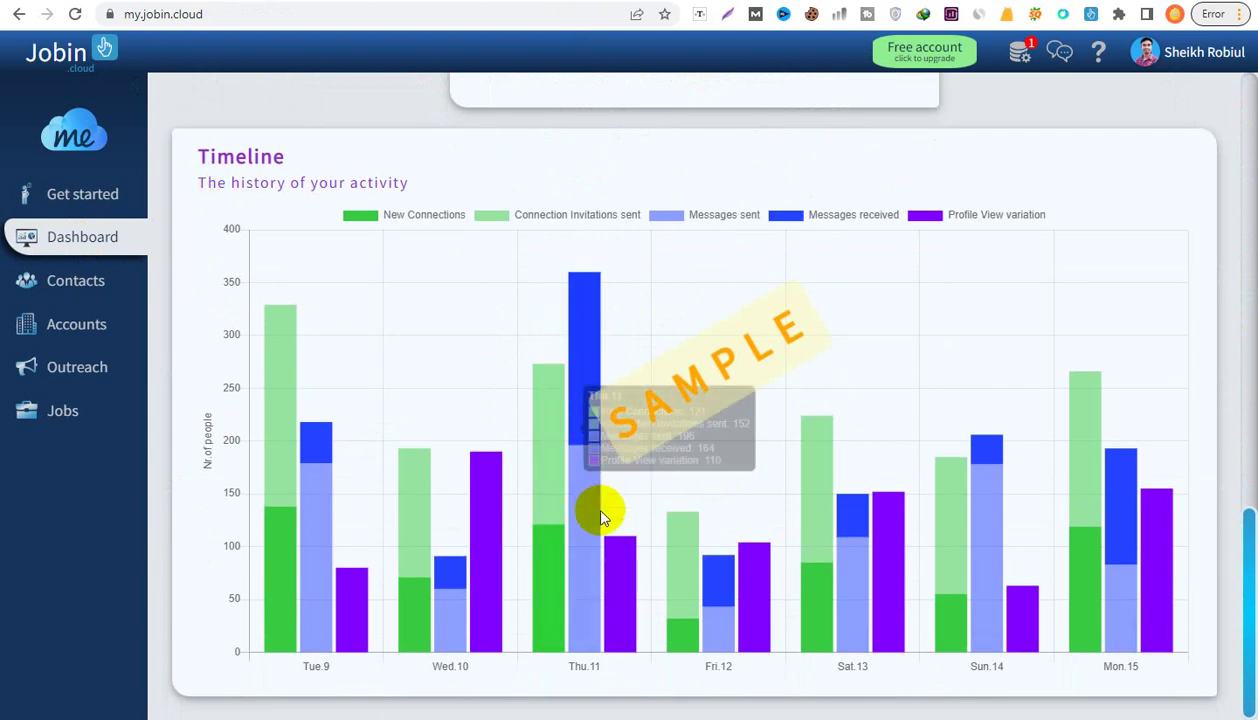
{"action": "scroll", "coordinate": [698, 597], "scroll_direction": "up", "scroll_amount": 1}
{"action": "scroll", "coordinate": [698, 597], "scroll_direction": "up", "scroll_amount": 12}
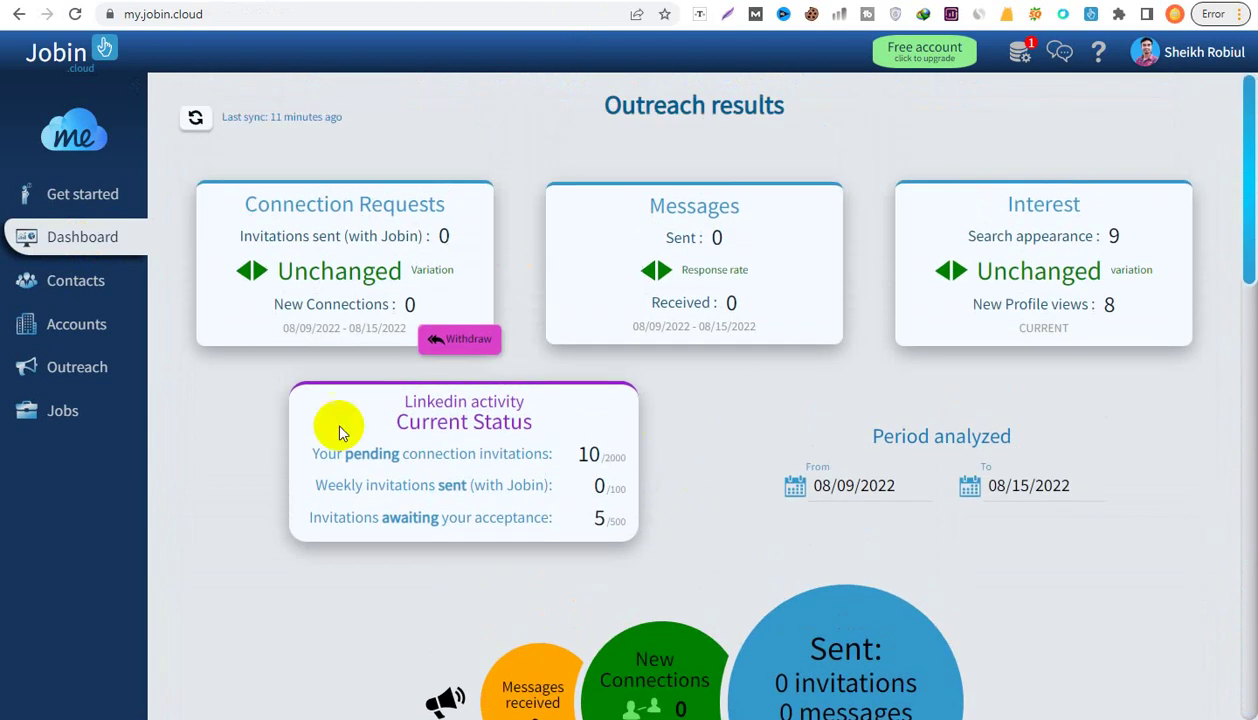
- Look over the Accounts, Outreach Campaigns and Jobs pages to see what each one offers
{"action": "left_click", "coordinate": [78, 295]}
{"action": "left_click", "coordinate": [77, 324]}
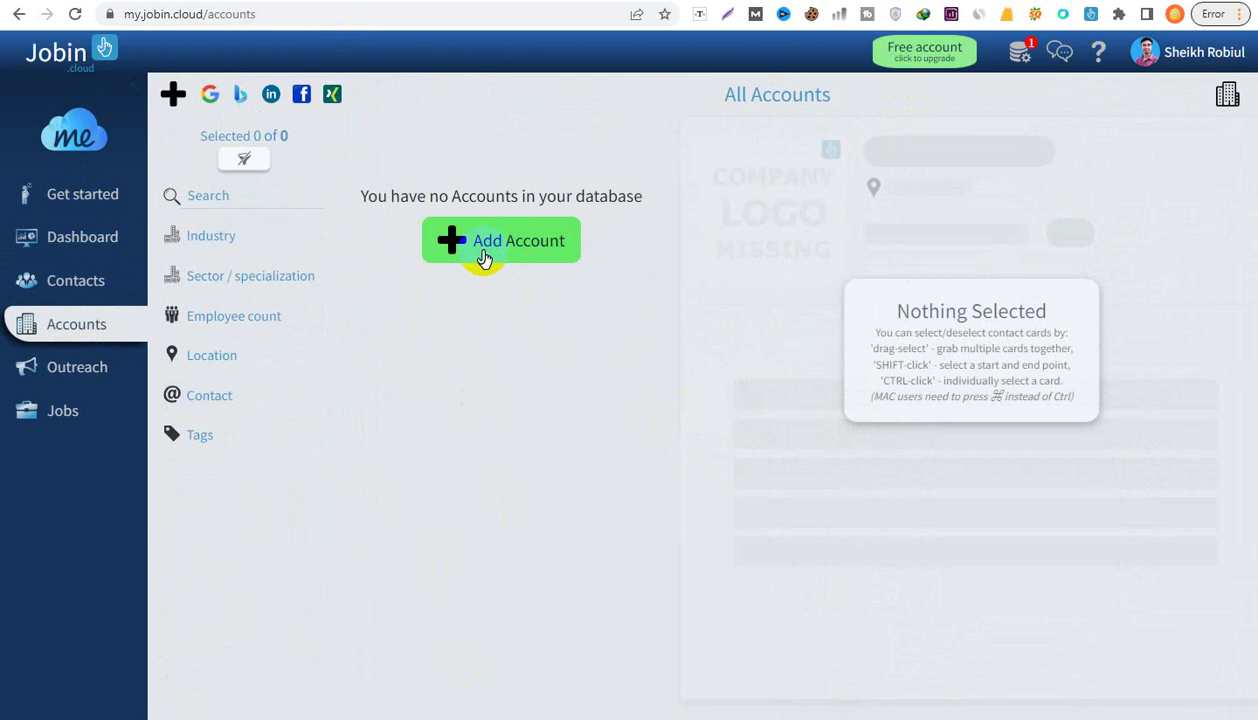
{"action": "left_click", "coordinate": [30, 368]}
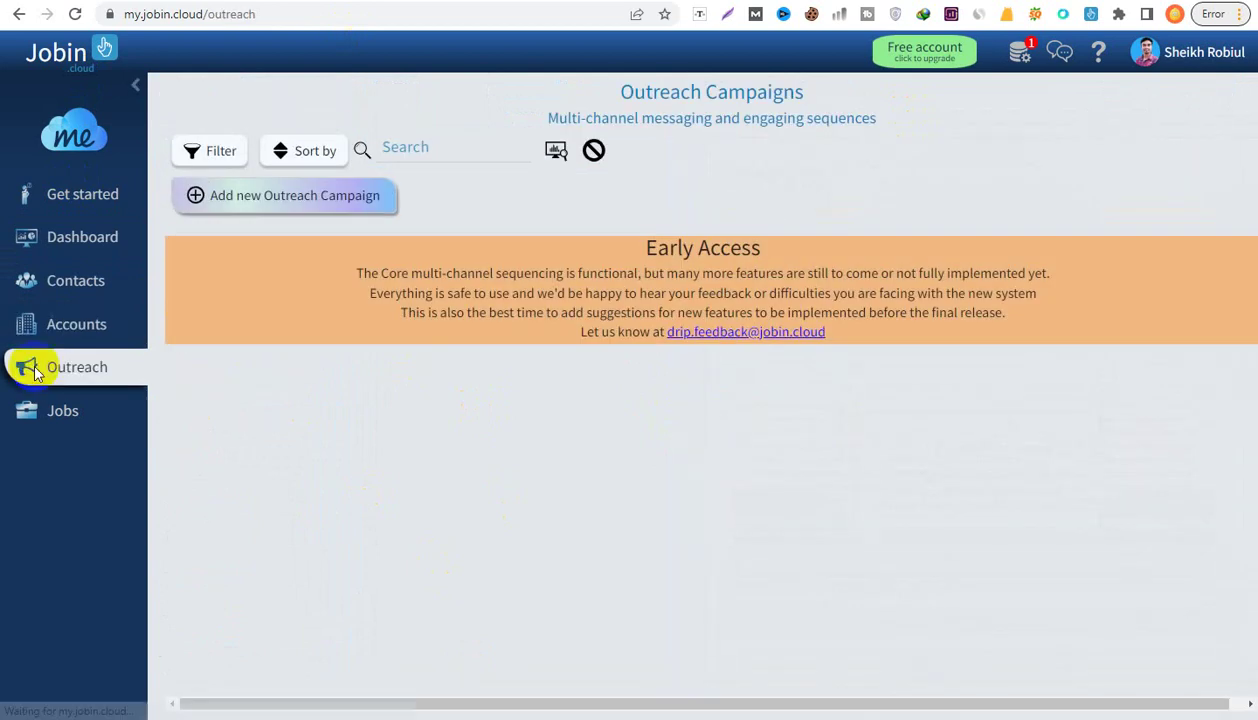
{"action": "left_click", "coordinate": [62, 414]}
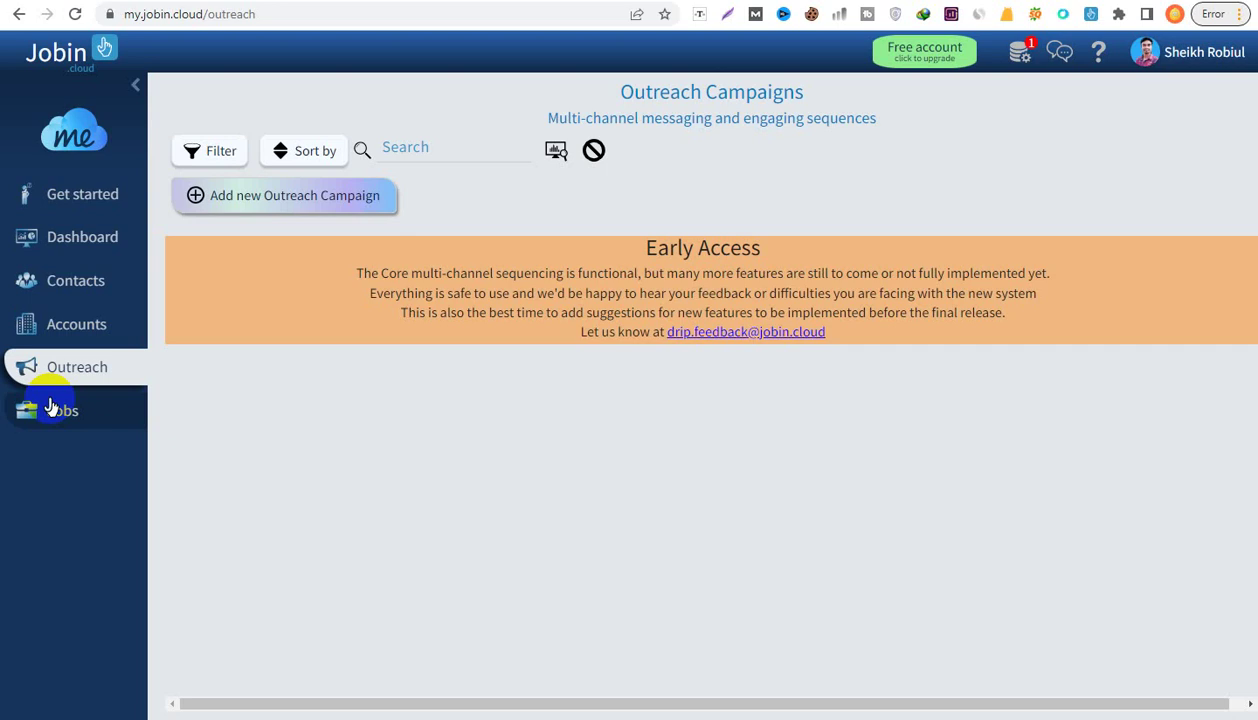
{"action": "left_click", "coordinate": [45, 412]}
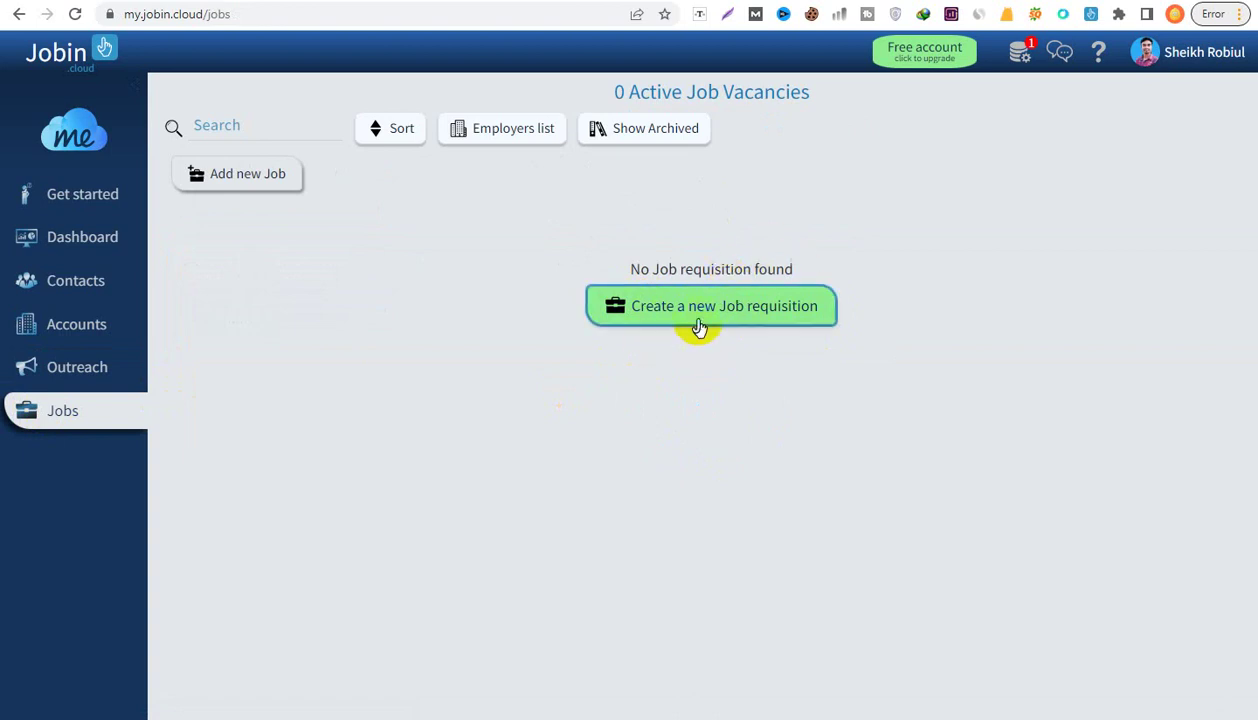
{"action": "left_click", "coordinate": [68, 370]}
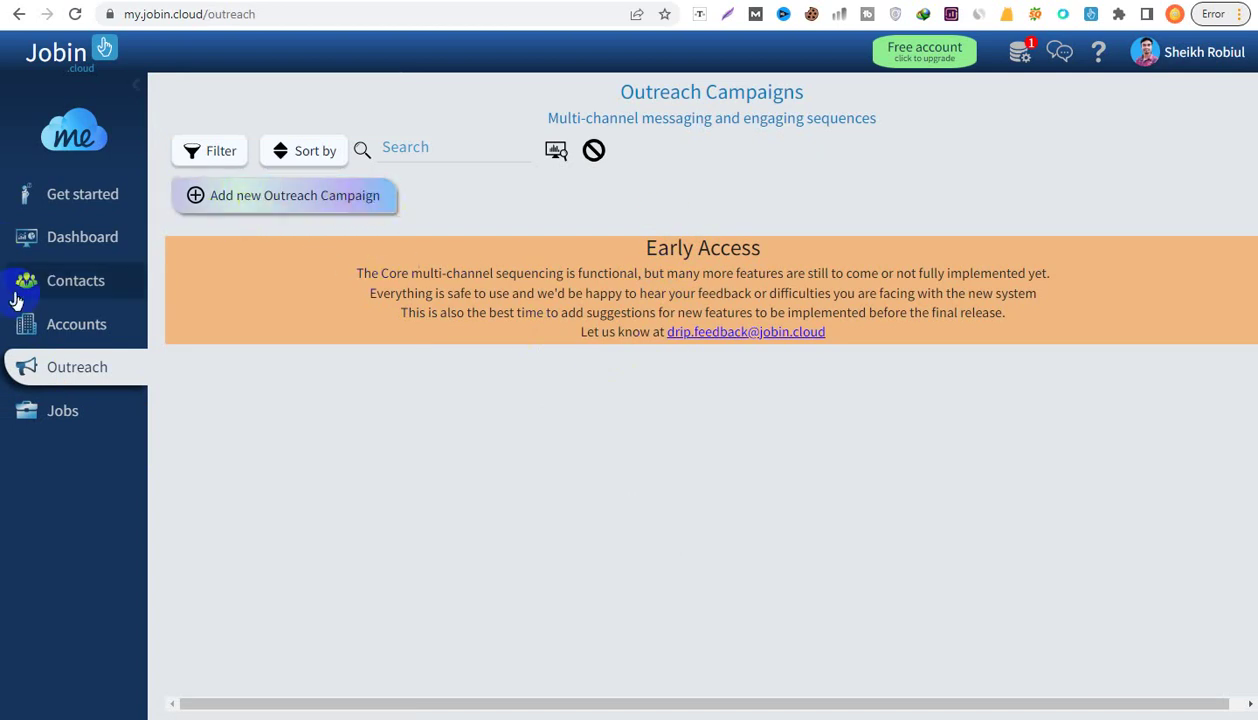
{"action": "left_click", "coordinate": [54, 330]}
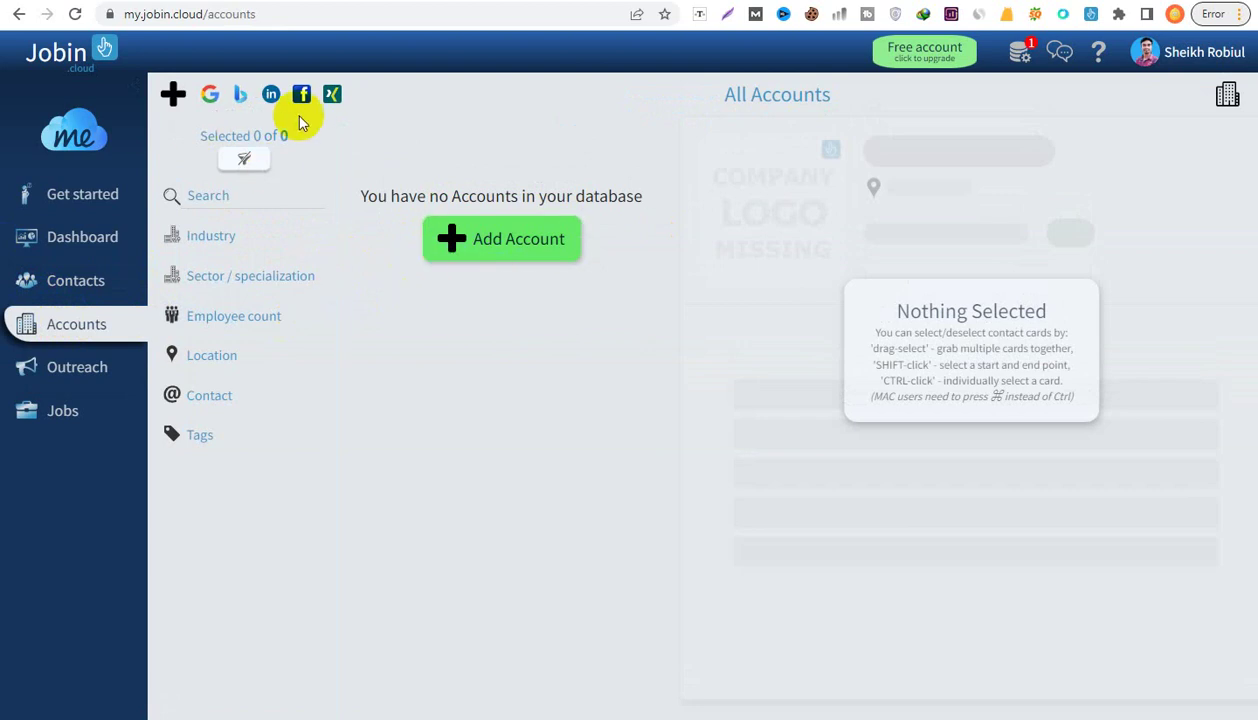
- Look through the list of all imported contacts and return to the dashboard's outreach results
{"action": "left_click", "coordinate": [102, 284]}
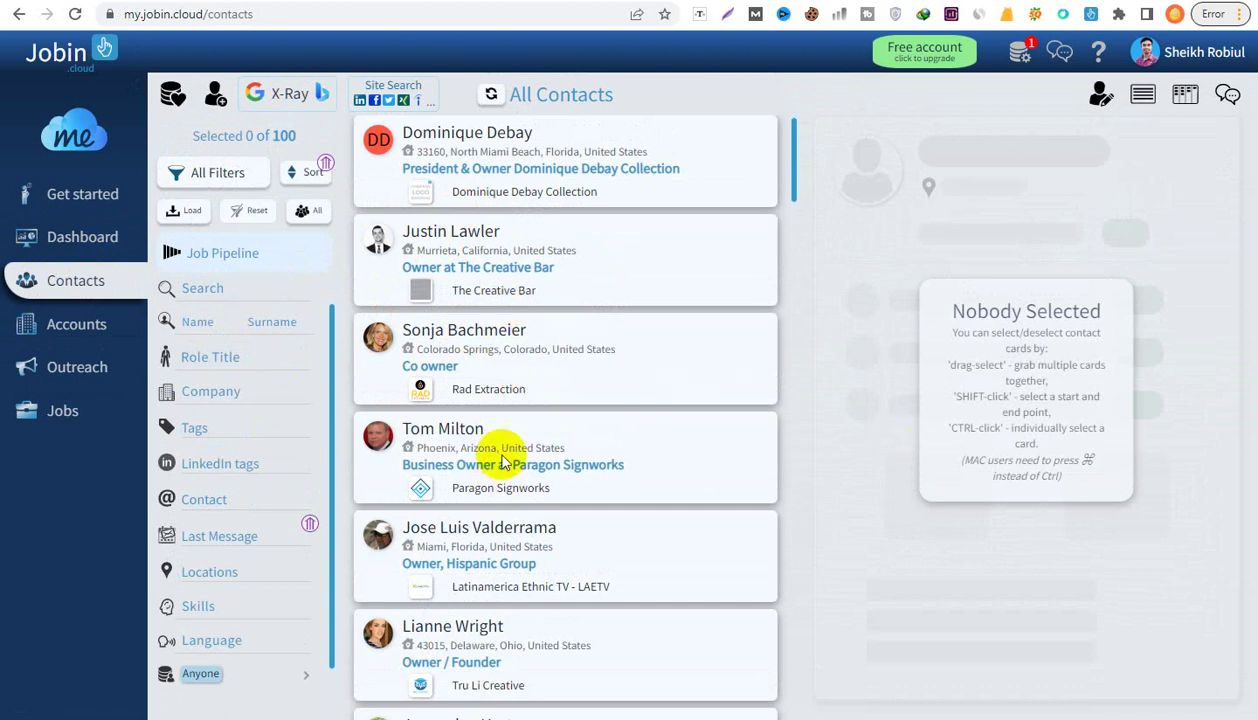
{"action": "scroll", "coordinate": [518, 273], "scroll_direction": "down", "scroll_amount": 10}
{"action": "scroll", "coordinate": [433, 505], "scroll_direction": "up", "scroll_amount": 2}
{"action": "scroll", "coordinate": [433, 505], "scroll_direction": "up", "scroll_amount": 8}
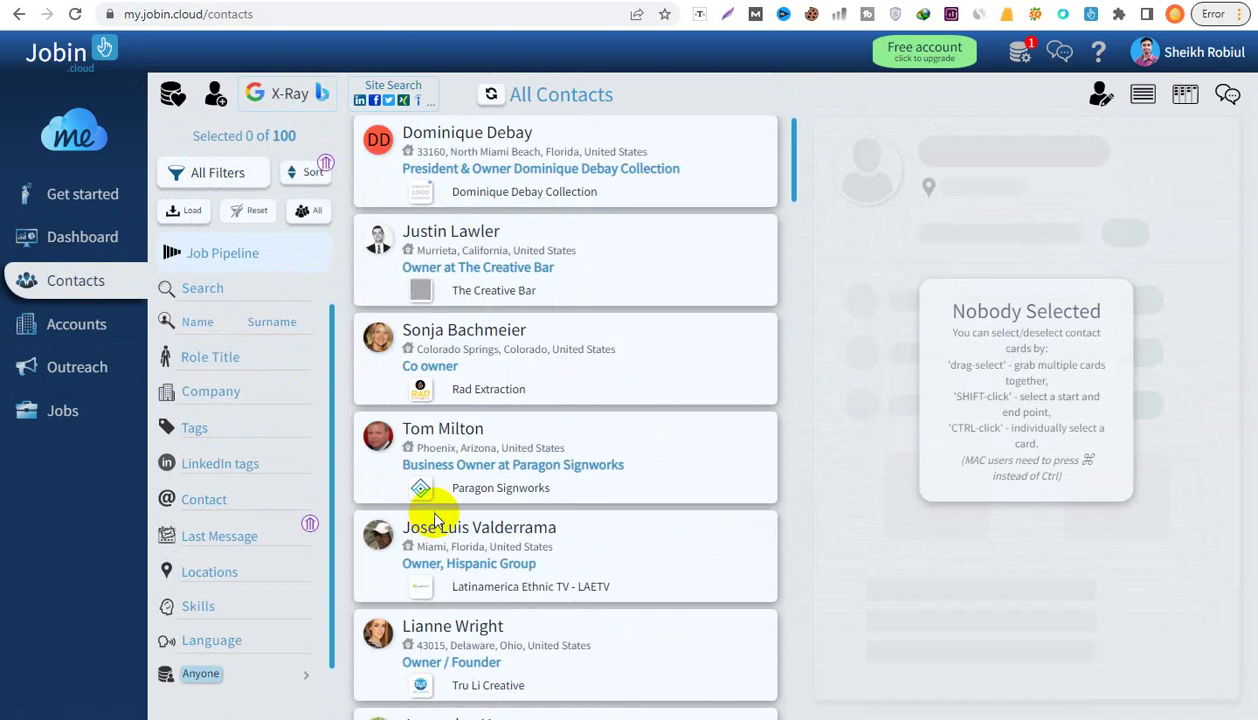
{"action": "left_click", "coordinate": [84, 238]}
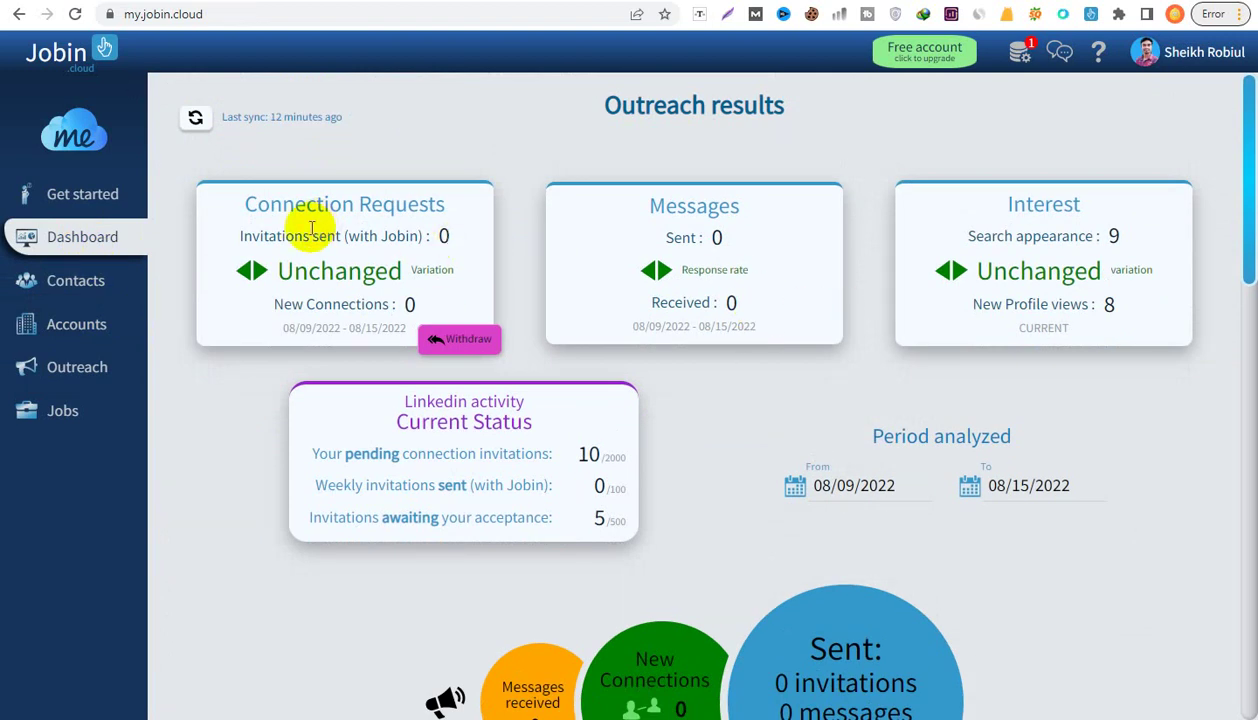
- Review the dashboard's outreach results, then look through the Get started page's tutorial video and list of first tasks
{"action": "scroll", "coordinate": [675, 620], "scroll_direction": "down", "scroll_amount": 4}
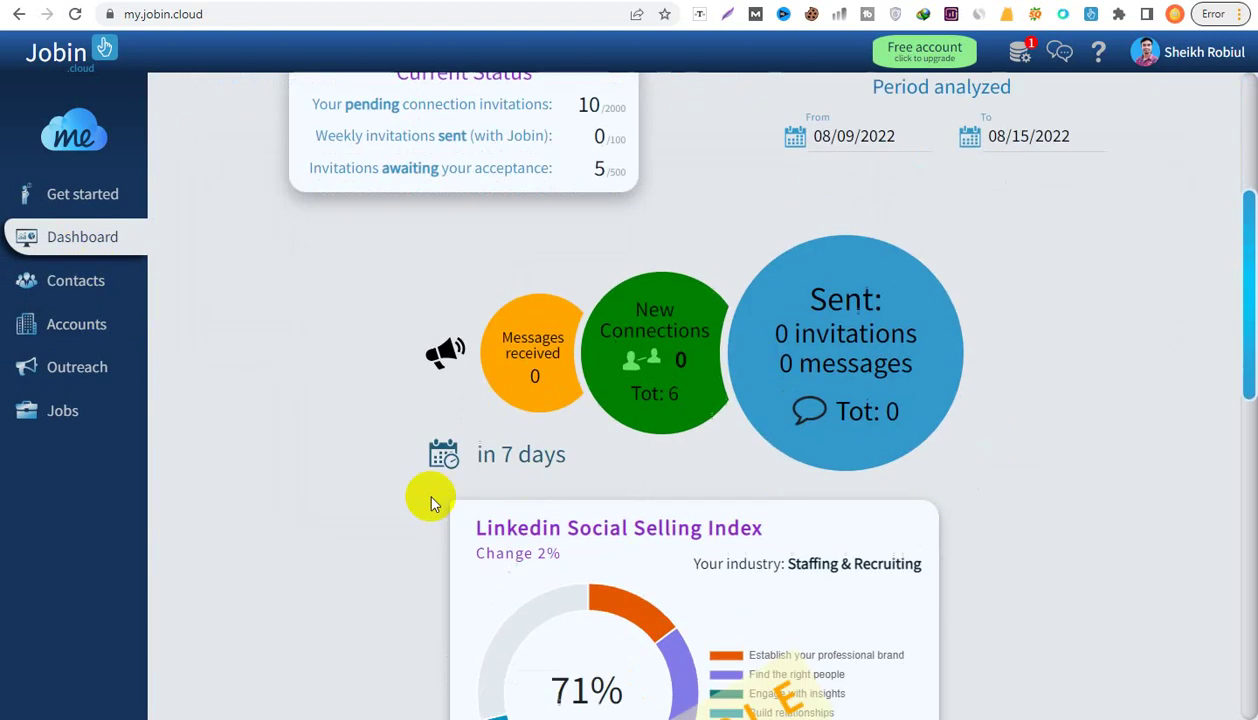
{"action": "scroll", "coordinate": [427, 500], "scroll_direction": "up", "scroll_amount": 4}
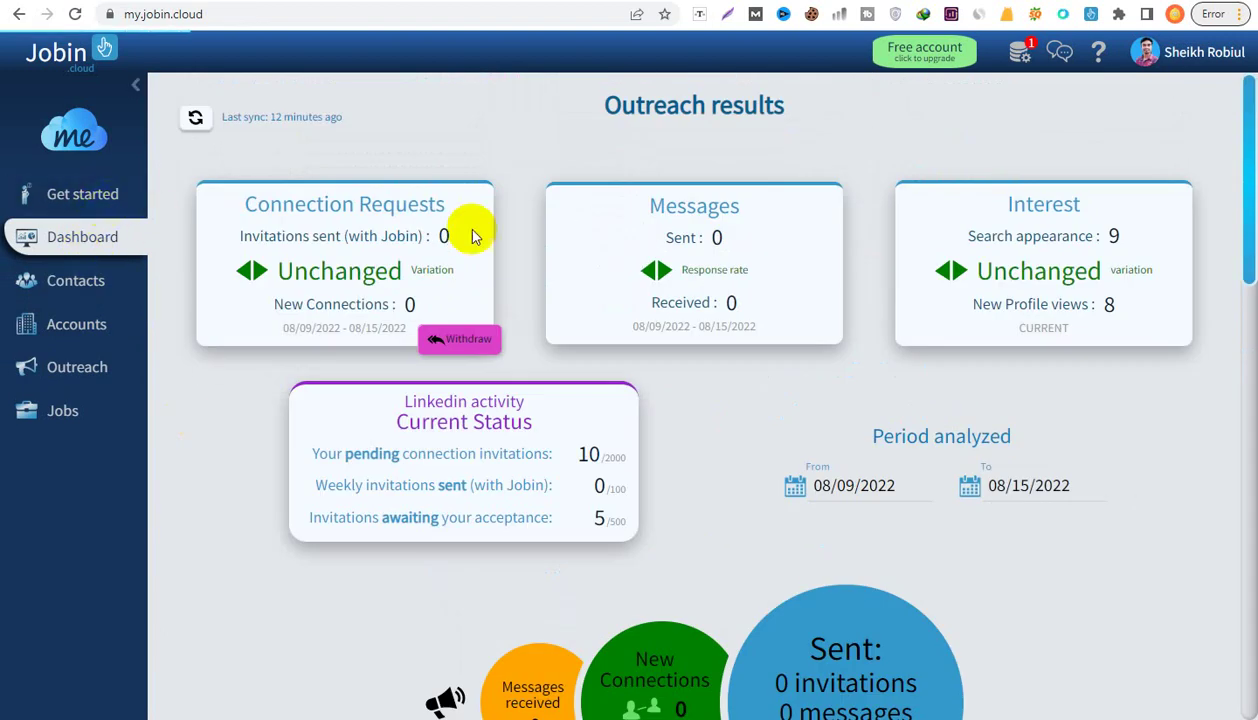
{"action": "left_click", "coordinate": [95, 200]}
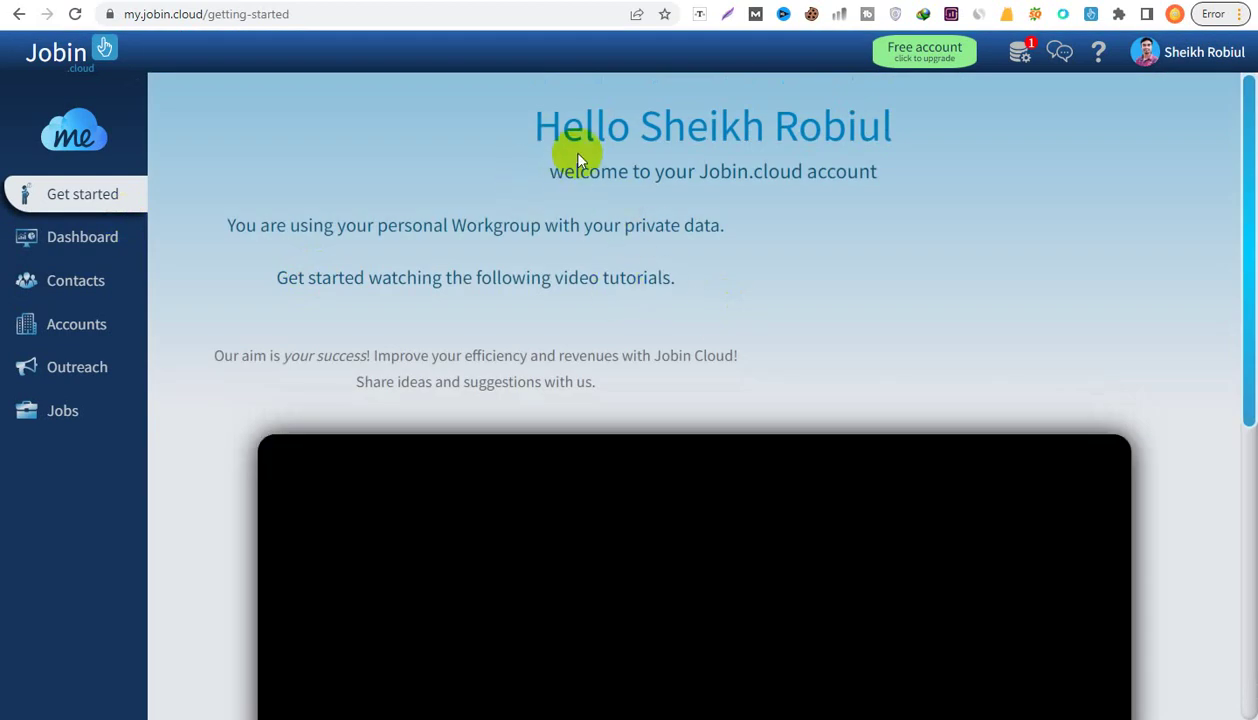
{"action": "scroll", "coordinate": [598, 408], "scroll_direction": "down", "scroll_amount": 5}
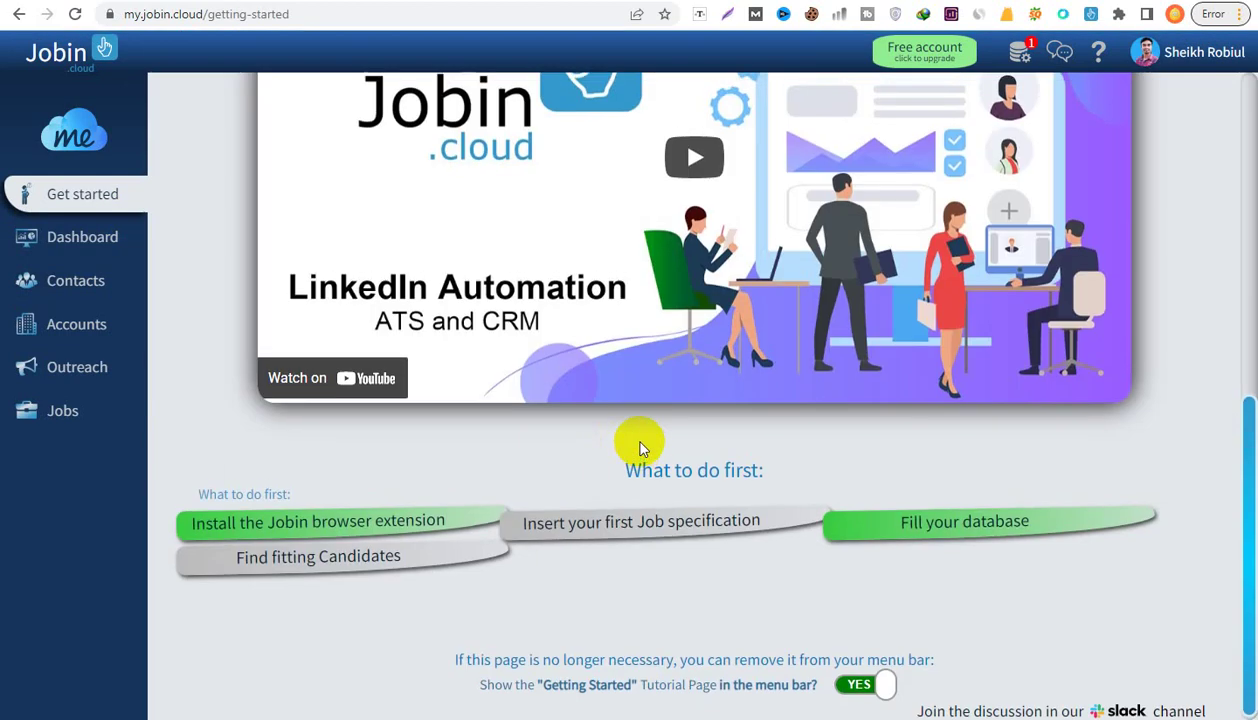
{"action": "scroll", "coordinate": [640, 444], "scroll_direction": "up", "scroll_amount": 3}
{"action": "scroll", "coordinate": [640, 444], "scroll_direction": "down", "scroll_amount": 3}
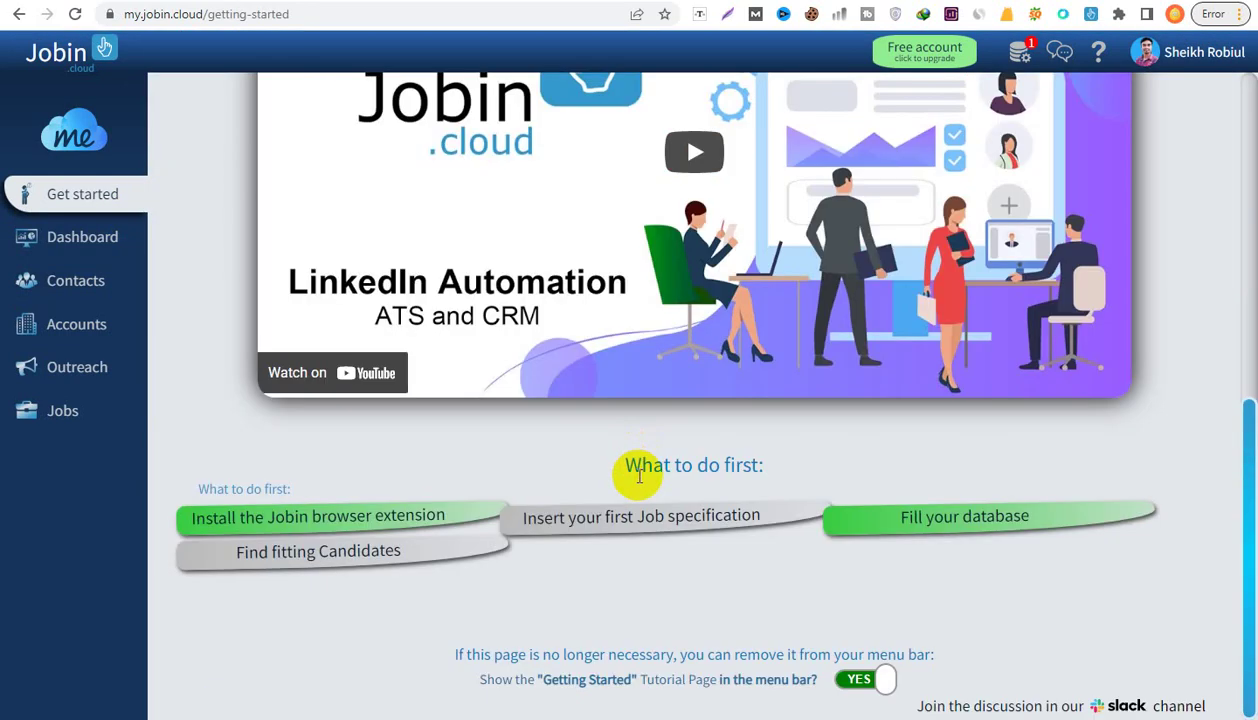
{"action": "scroll", "coordinate": [590, 585], "scroll_direction": "up", "scroll_amount": 3}
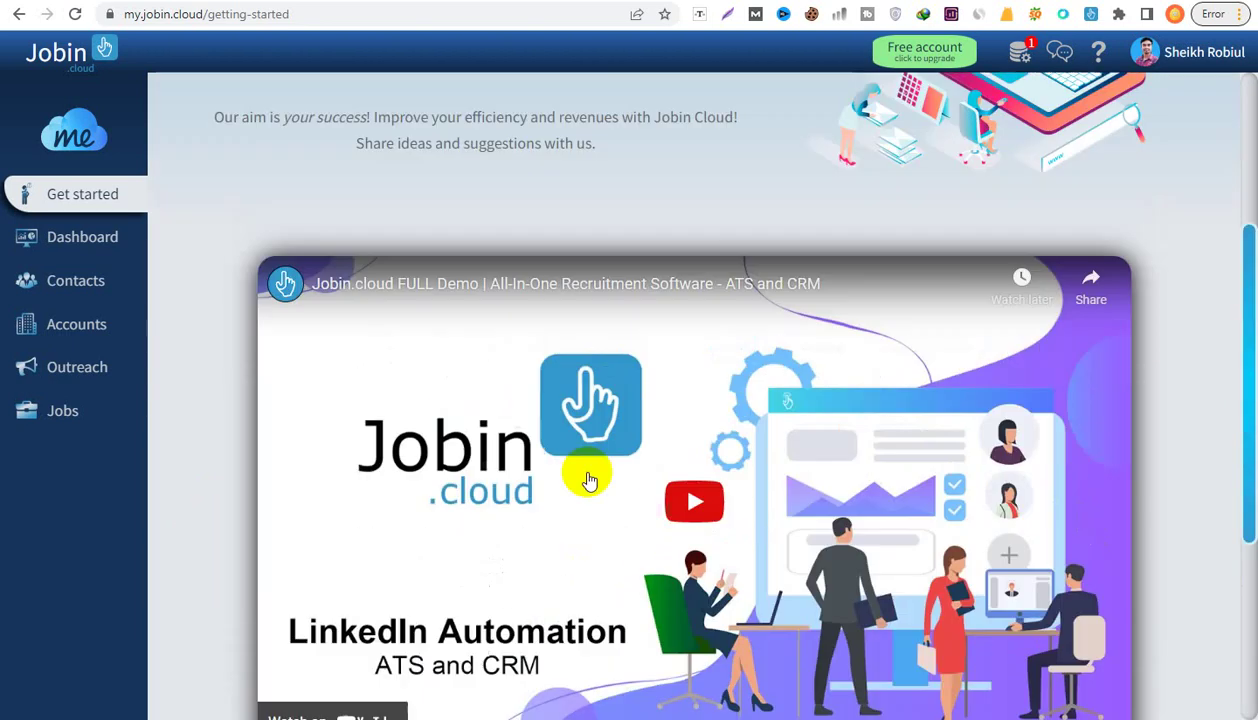
{"action": "scroll", "coordinate": [590, 481], "scroll_direction": "up", "scroll_amount": 3}
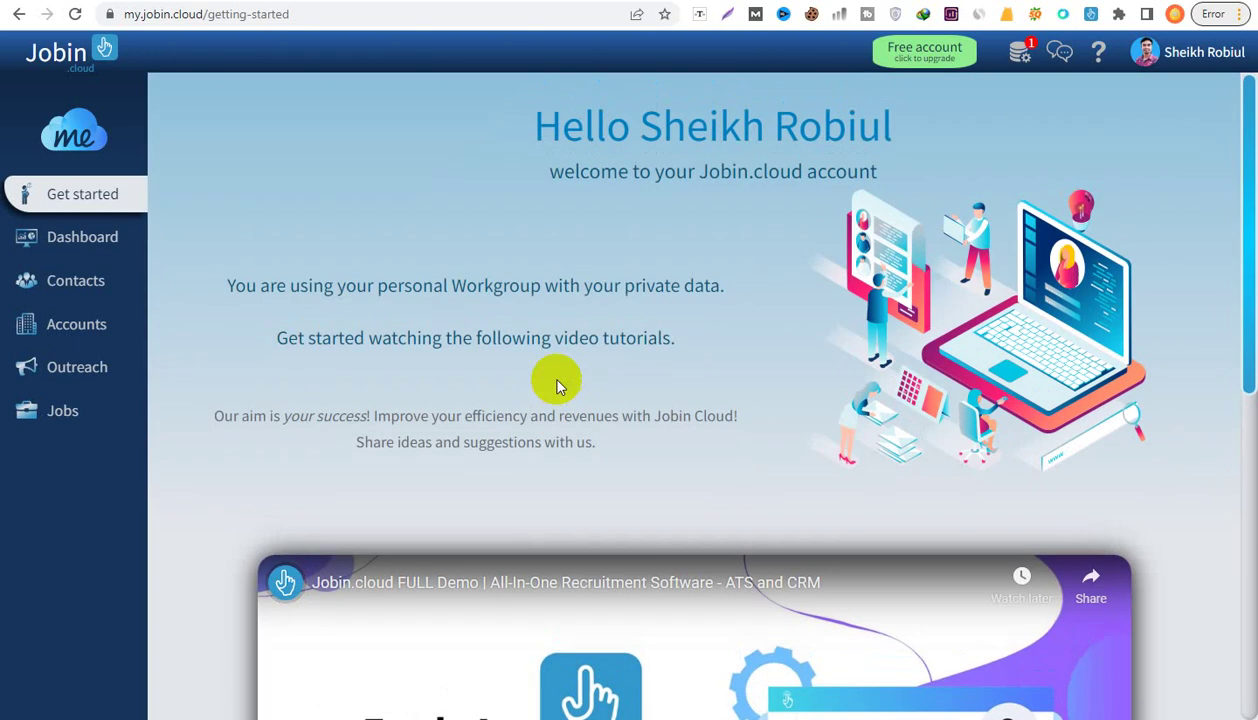
- Check the Operations Monitor, then switch to the LinkedIn owner search and look at the Jobin extension's profile import options
{"action": "left_click", "coordinate": [1020, 55]}
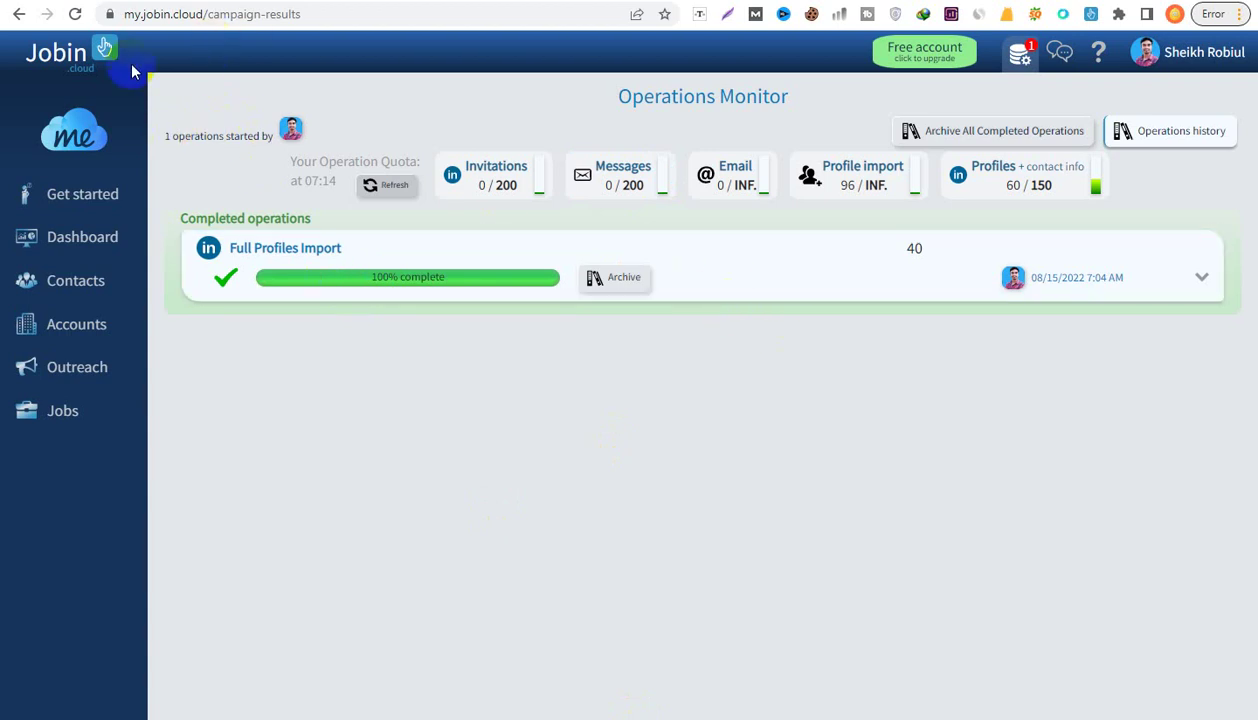
{"action": "key", "text": "ctrl+Tab"}
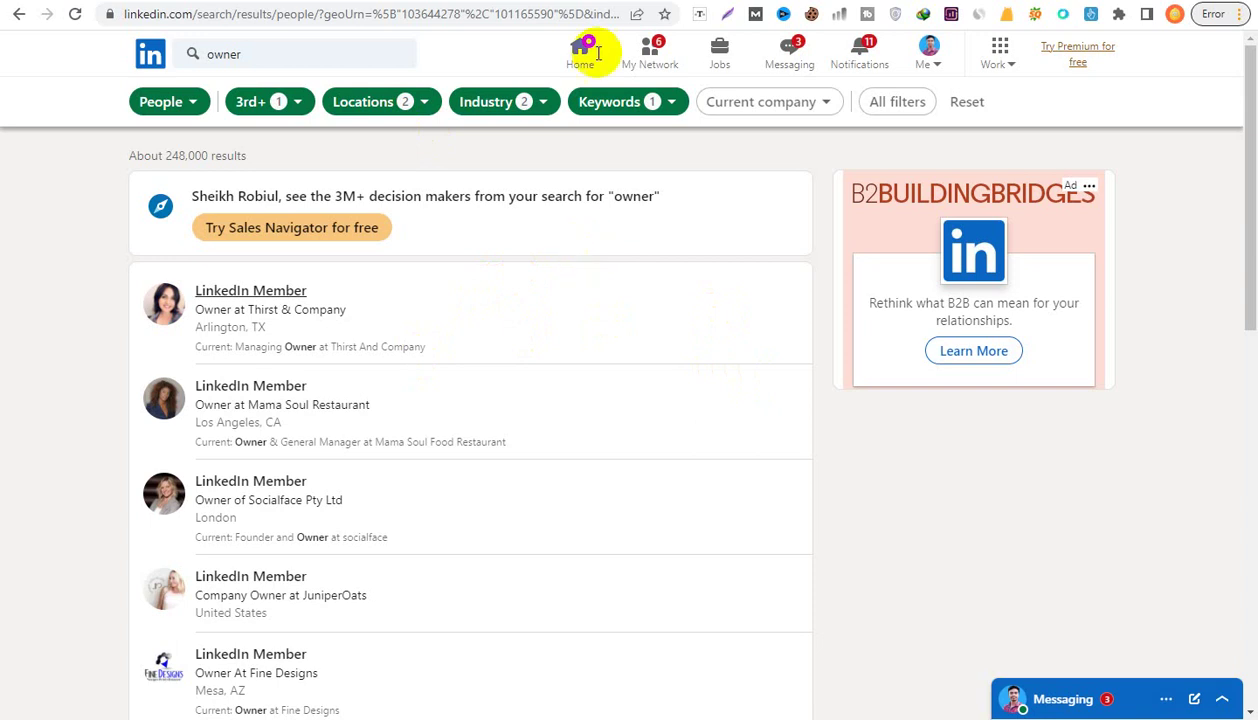
{"action": "key", "text": "ctrl+Tab"}
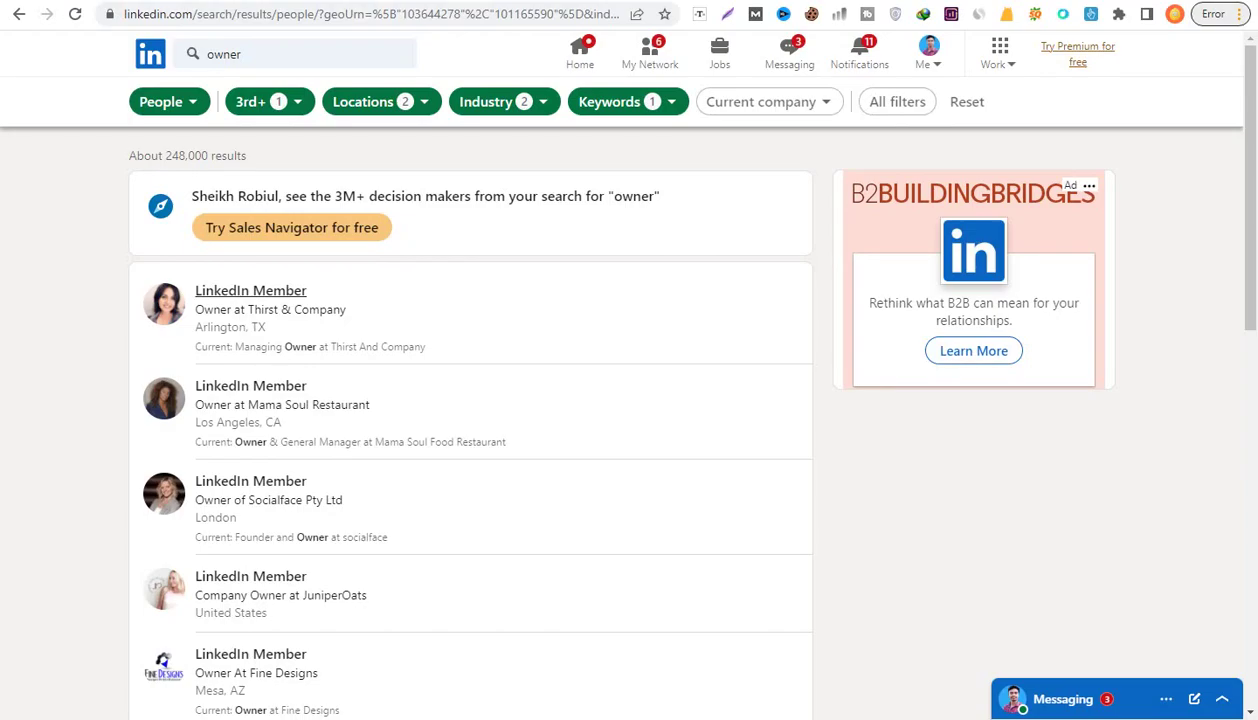
{"action": "key", "text": "ctrl+Tab"}
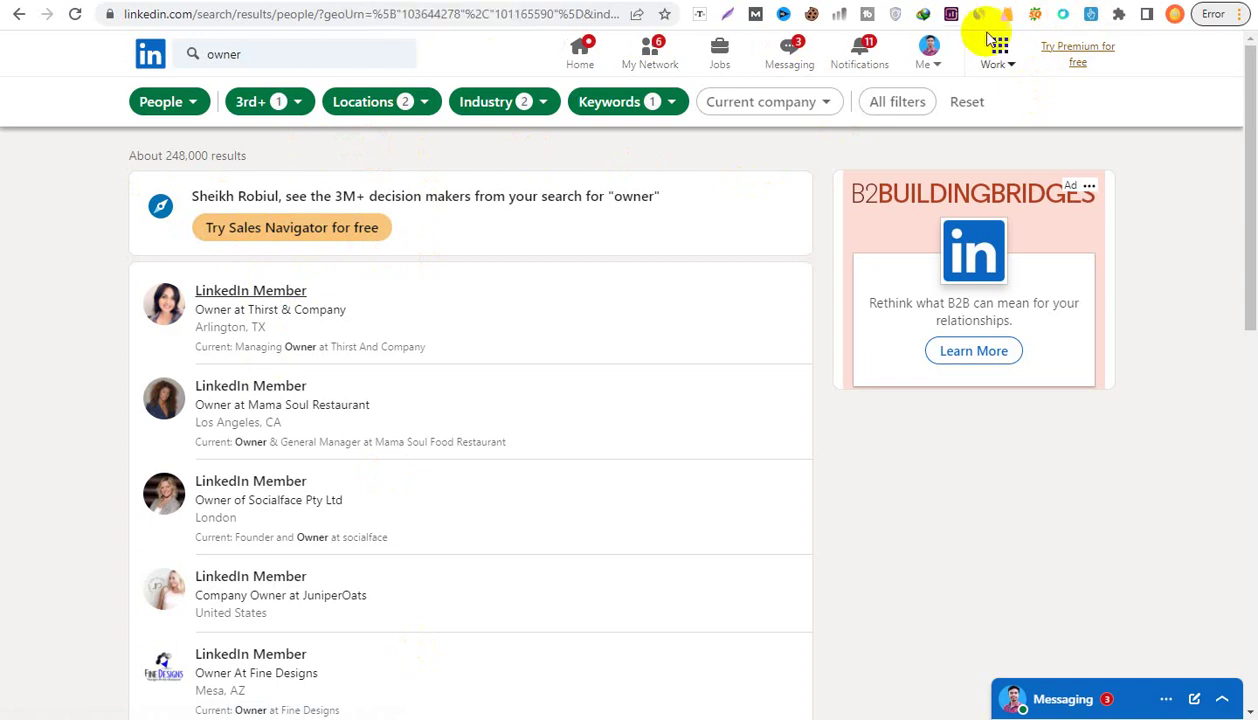
{"action": "left_click", "coordinate": [1090, 14]}
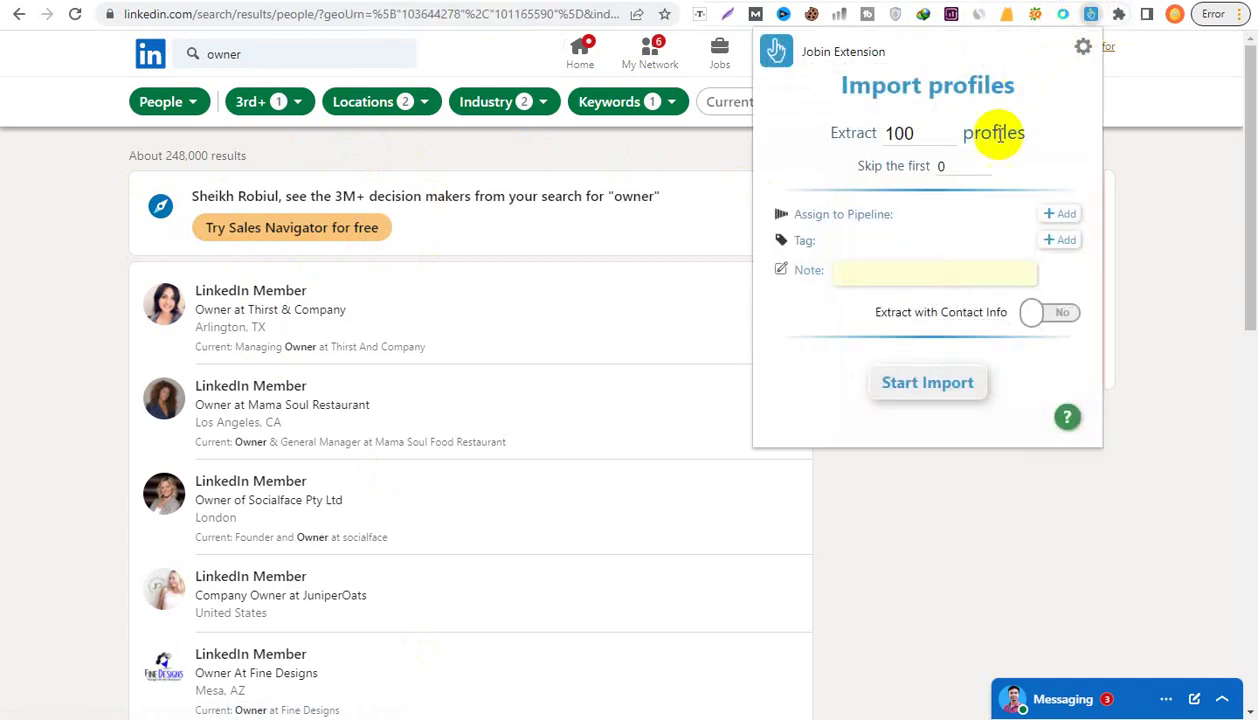
{"action": "left_click", "coordinate": [874, 272]}
{"action": "left_click", "coordinate": [927, 382]}
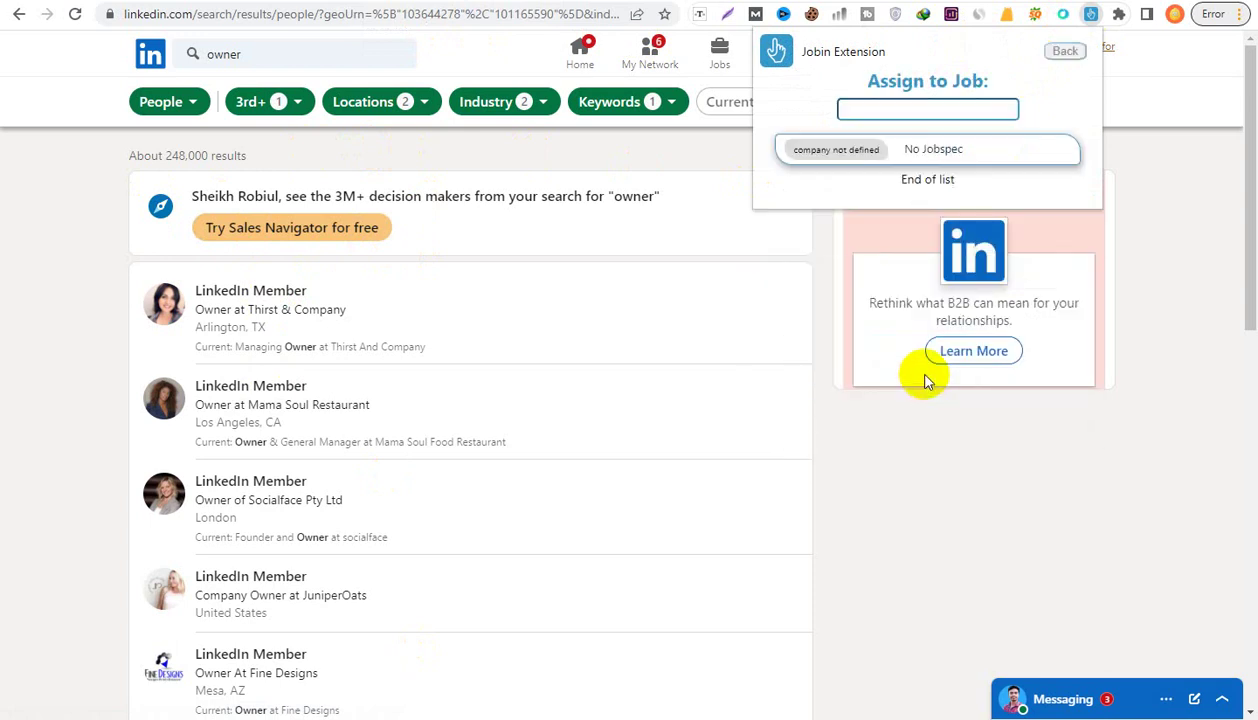
{"action": "left_click", "coordinate": [1116, 93]}
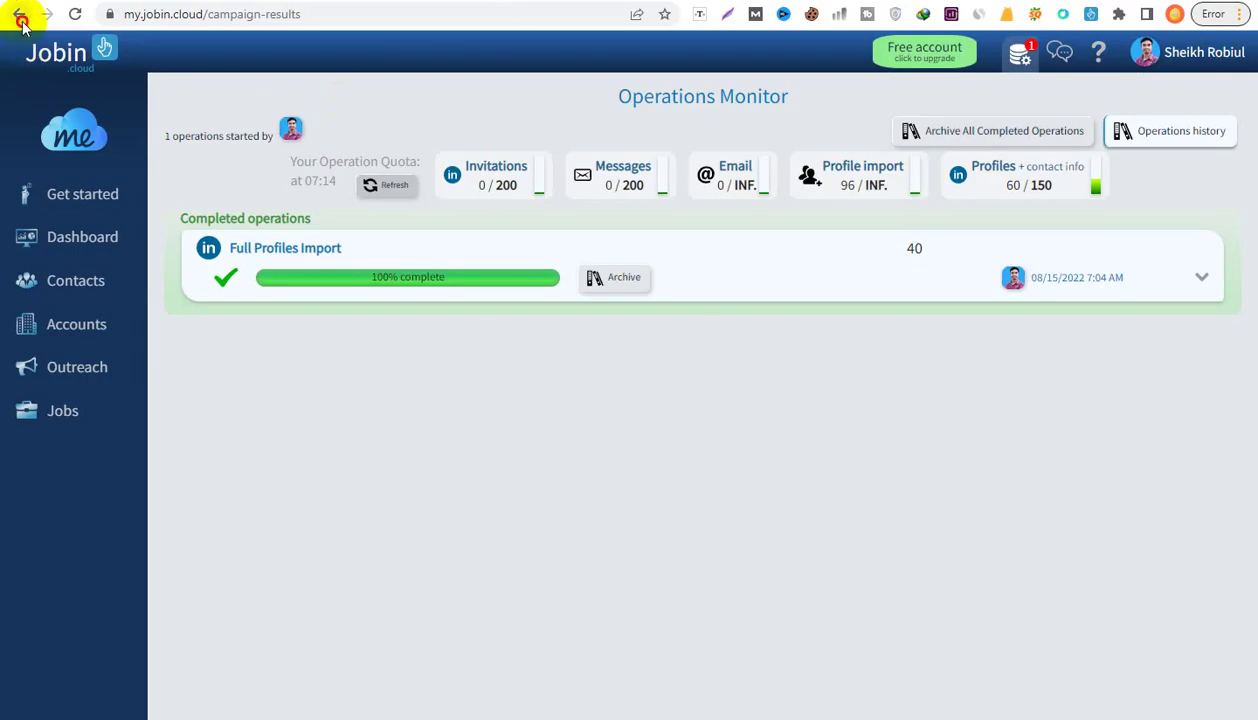
- Select all imported contacts on Jobin's Contacts page and start a LinkedIn connection invitation with a message note
{"action": "left_click", "coordinate": [18, 14]}
{"action": "left_click", "coordinate": [19, 14]}
{"action": "left_click", "coordinate": [19, 14]}
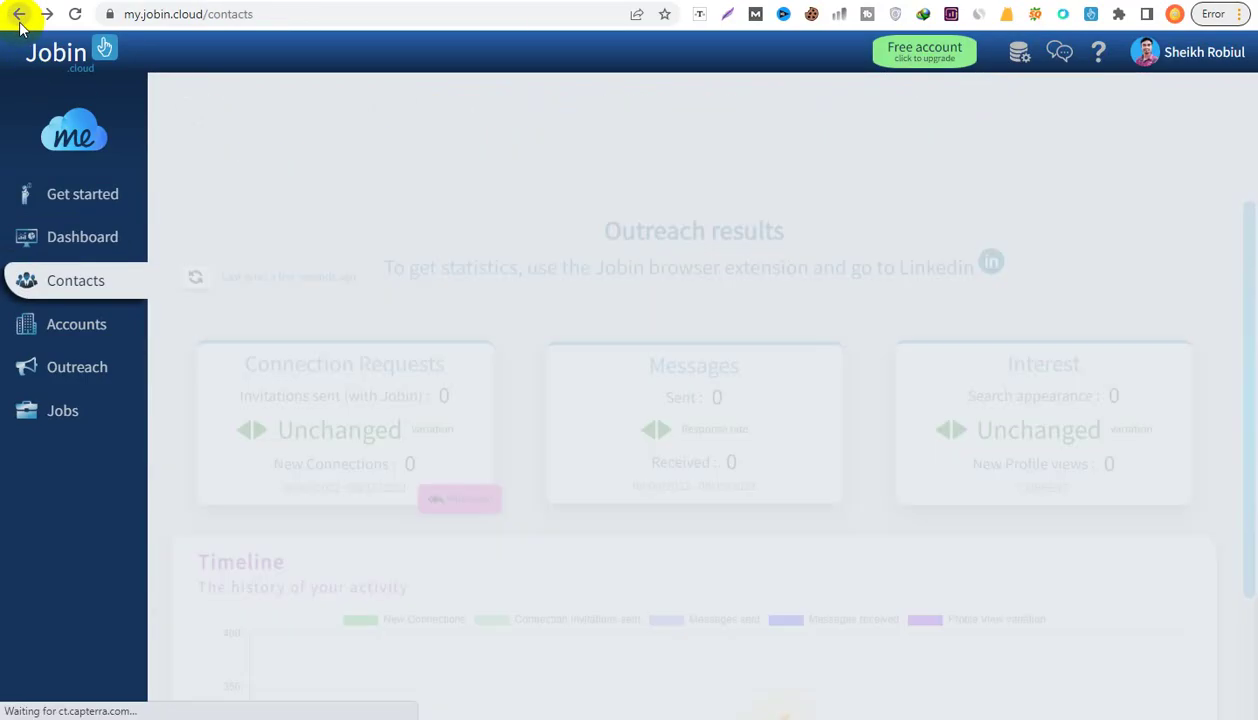
{"action": "left_click", "coordinate": [19, 14]}
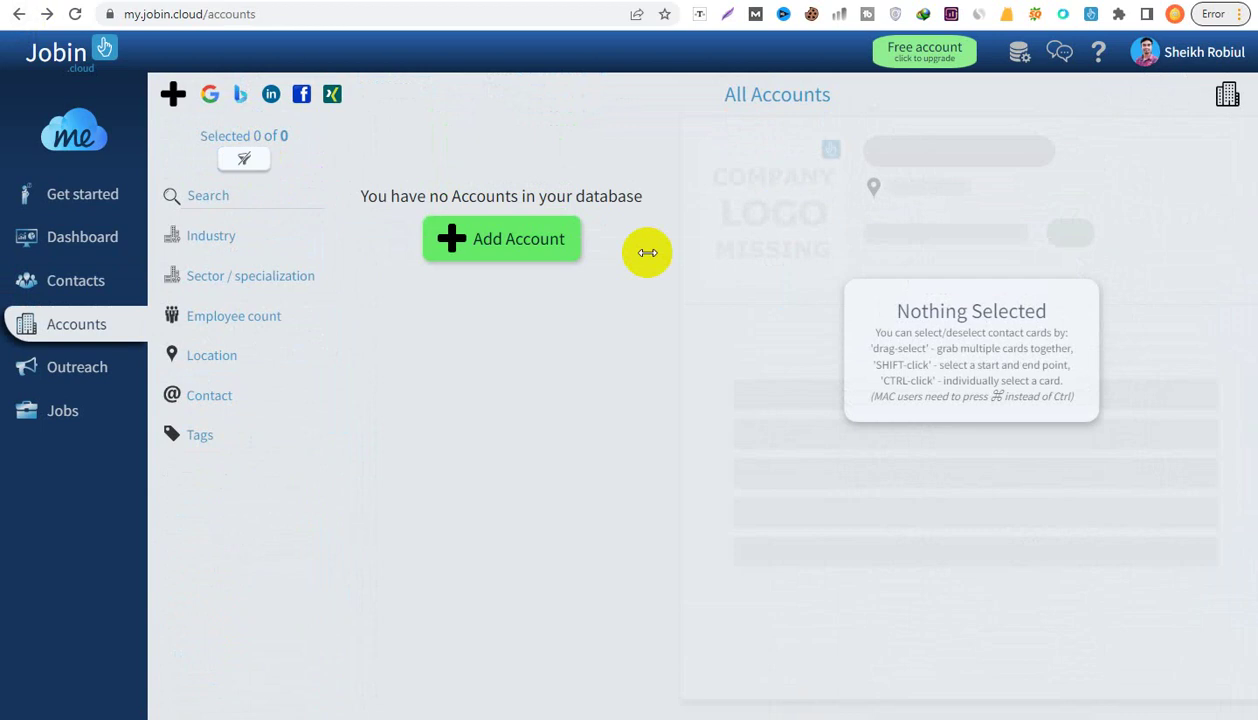
{"action": "left_click", "coordinate": [86, 278]}
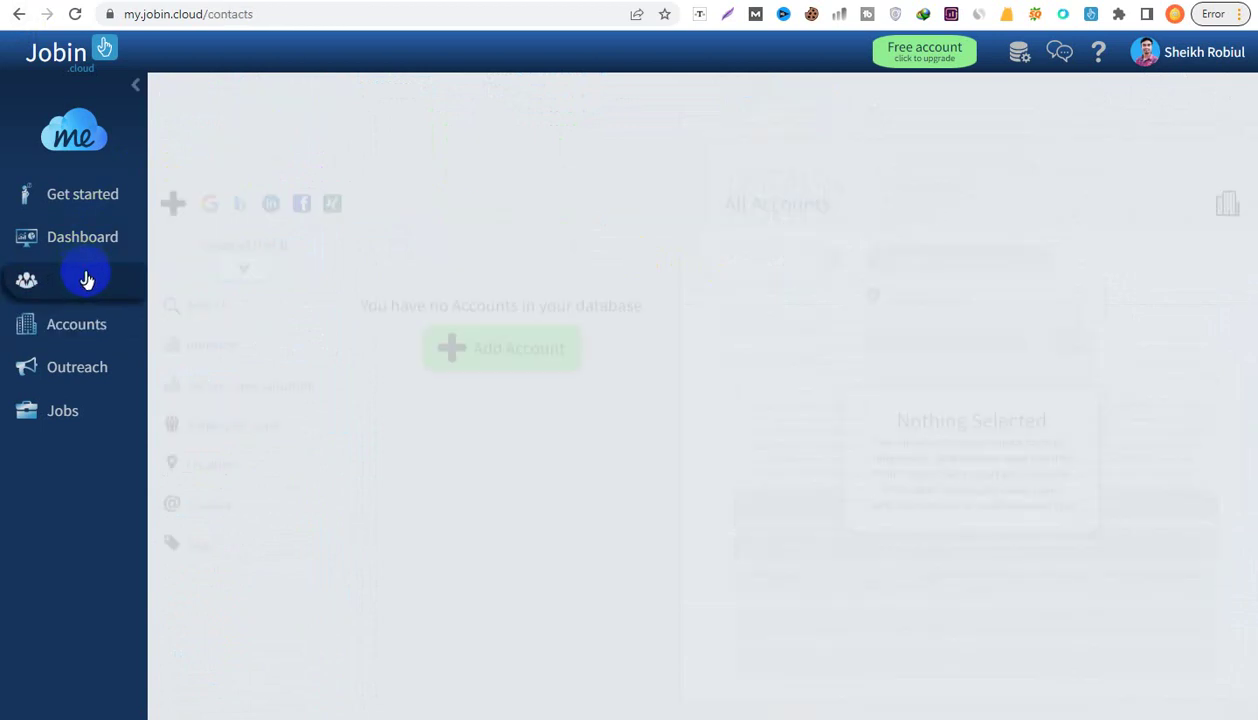
{"action": "scroll", "coordinate": [563, 568], "scroll_direction": "down", "scroll_amount": 3}
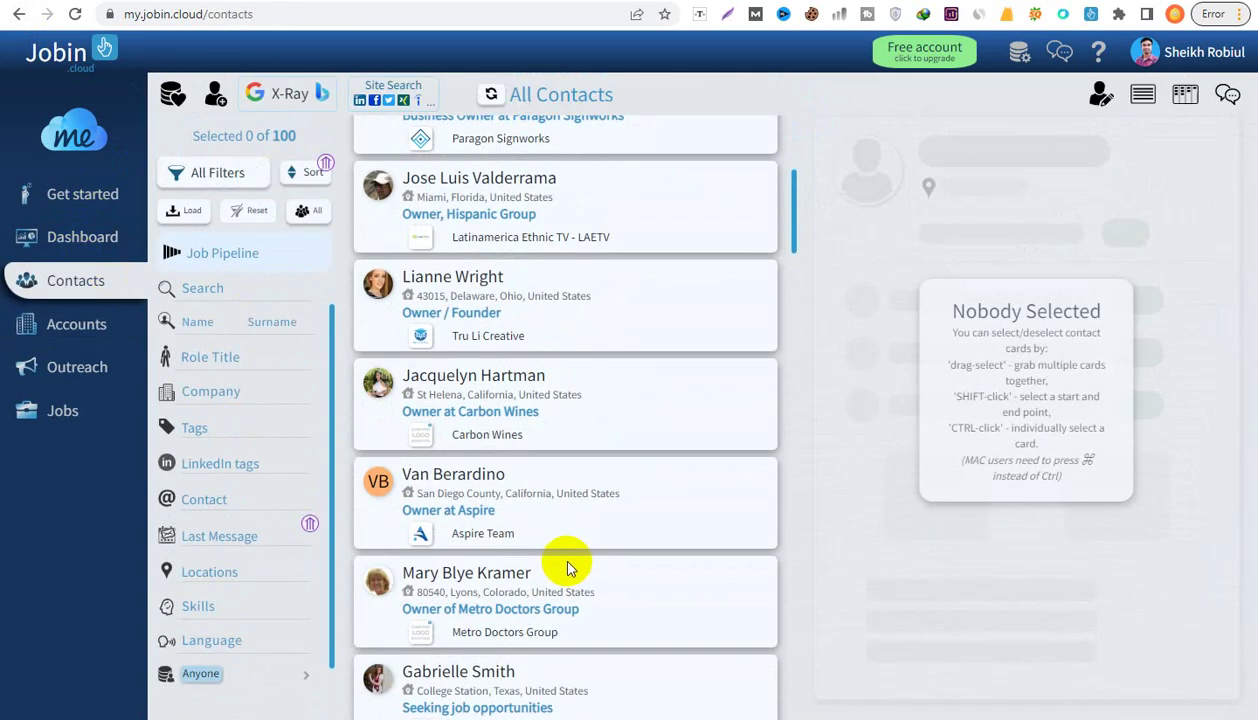
{"action": "key", "text": "ctrl+a"}
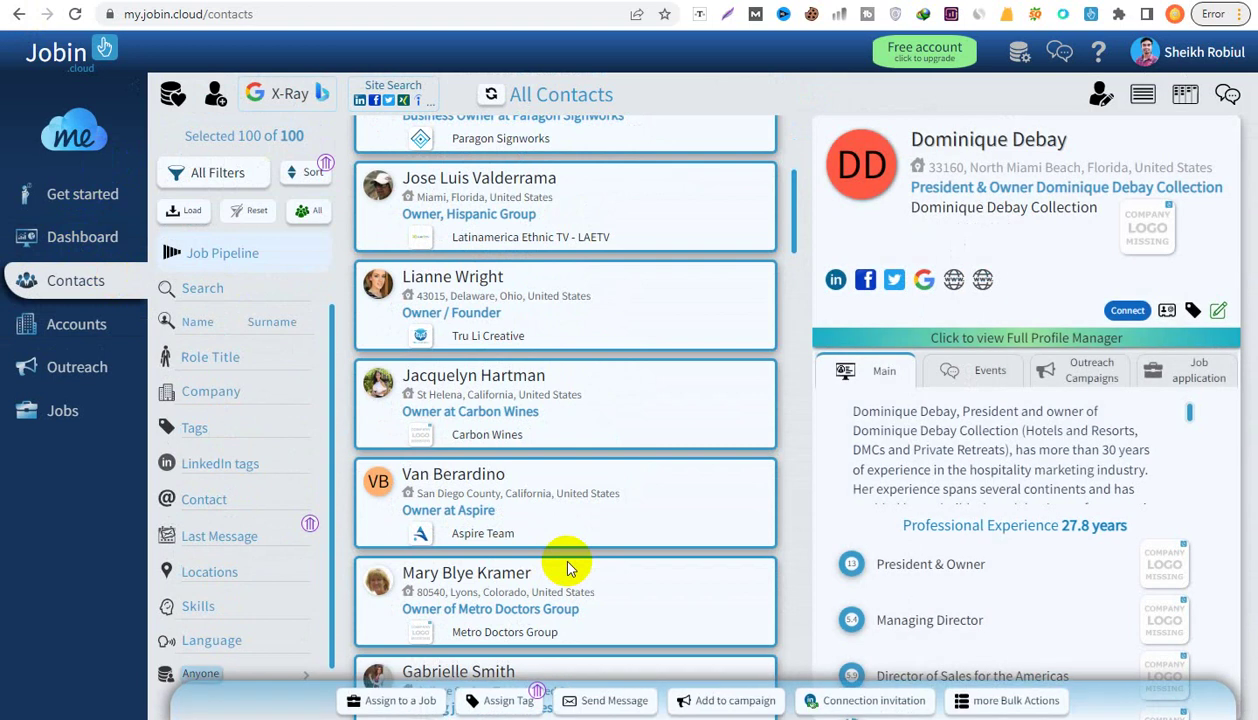
{"action": "left_click", "coordinate": [855, 700]}
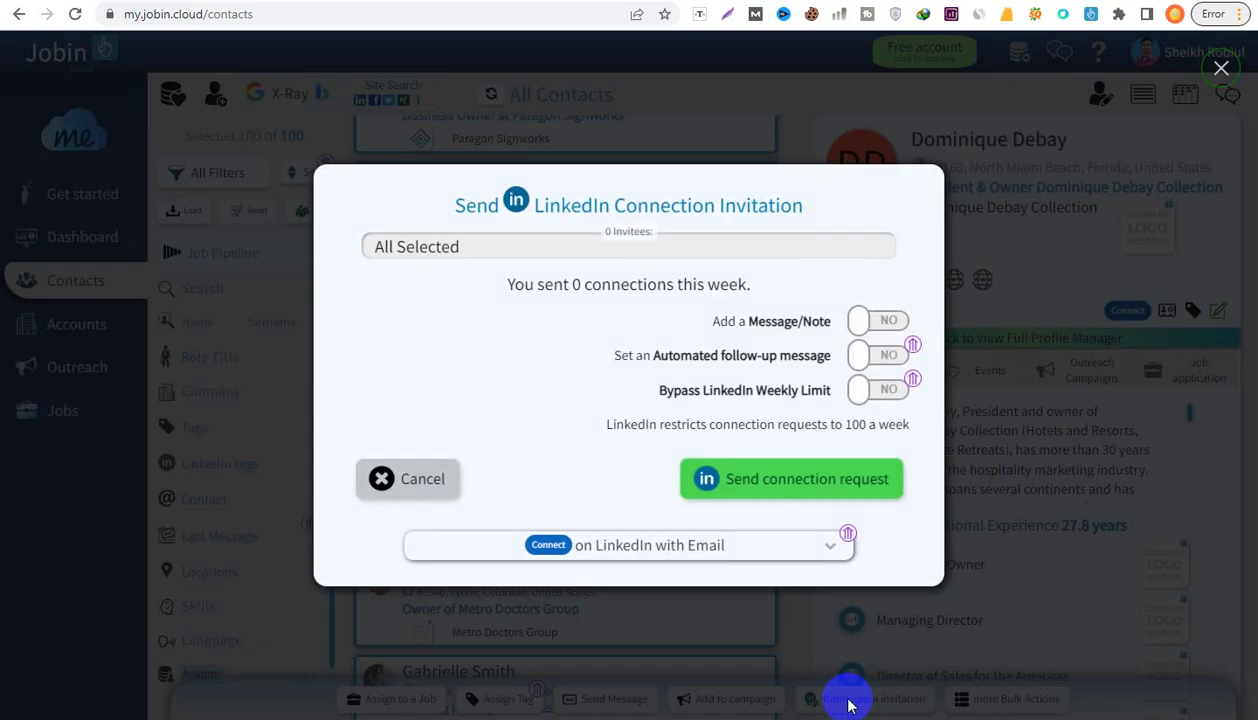
{"action": "left_click", "coordinate": [872, 330]}
{"action": "right_click", "coordinate": [308, 370]}
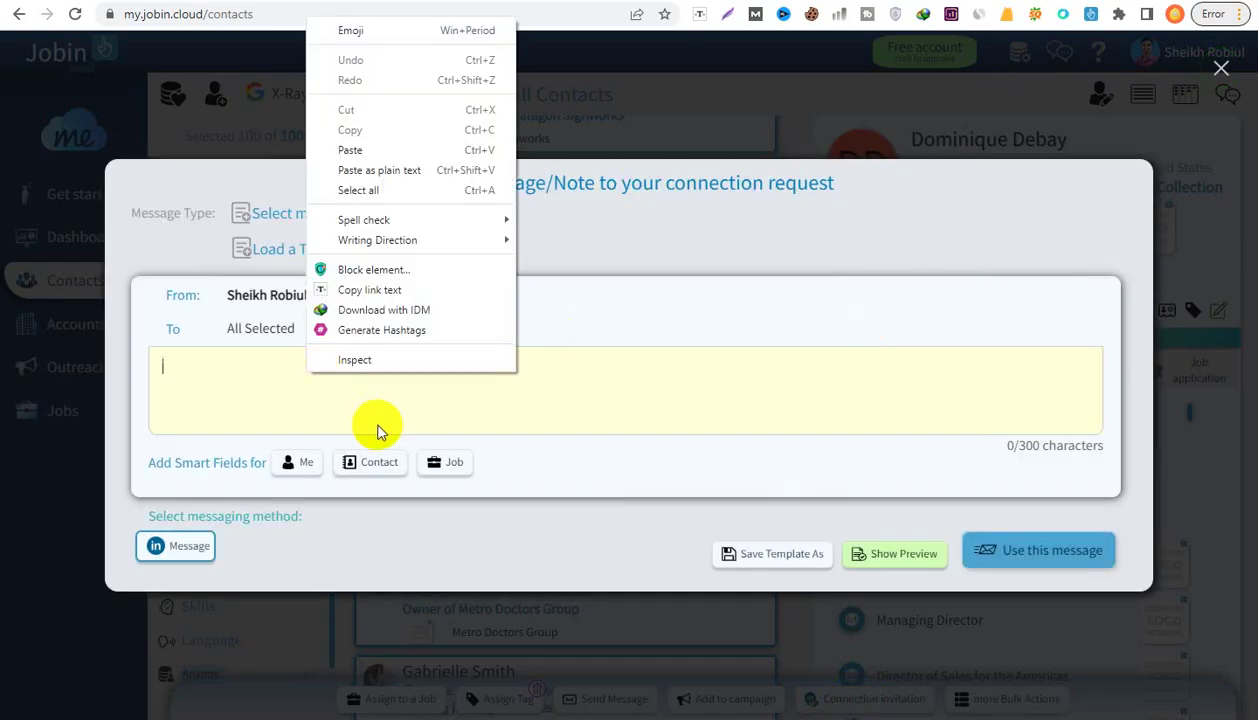
{"action": "left_click", "coordinate": [357, 150]}
{"action": "left_click_drag", "start_coordinate": [421, 362], "coordinate": [107, 360]}
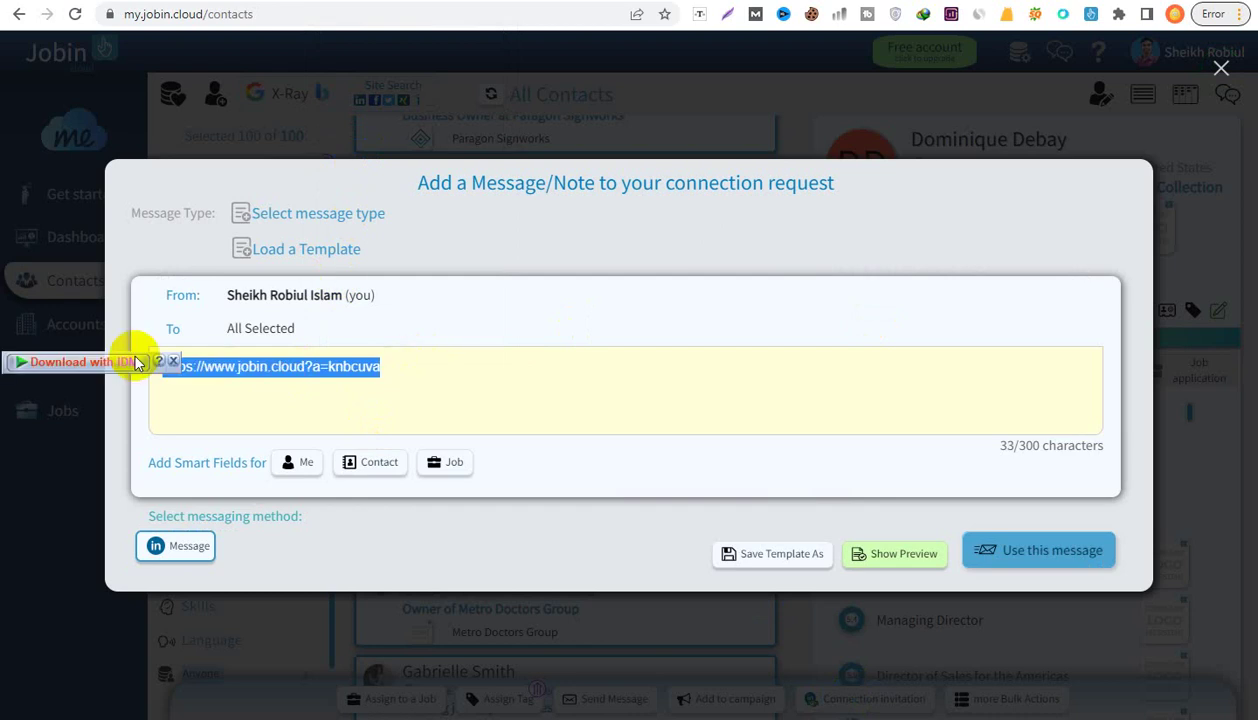
{"action": "key", "text": "BackSpace"}
- Copy the SEO expert introduction message from the Google Docs document and use it as the connection request's note in Jobin
{"action": "key", "text": "ctrl+Tab"}
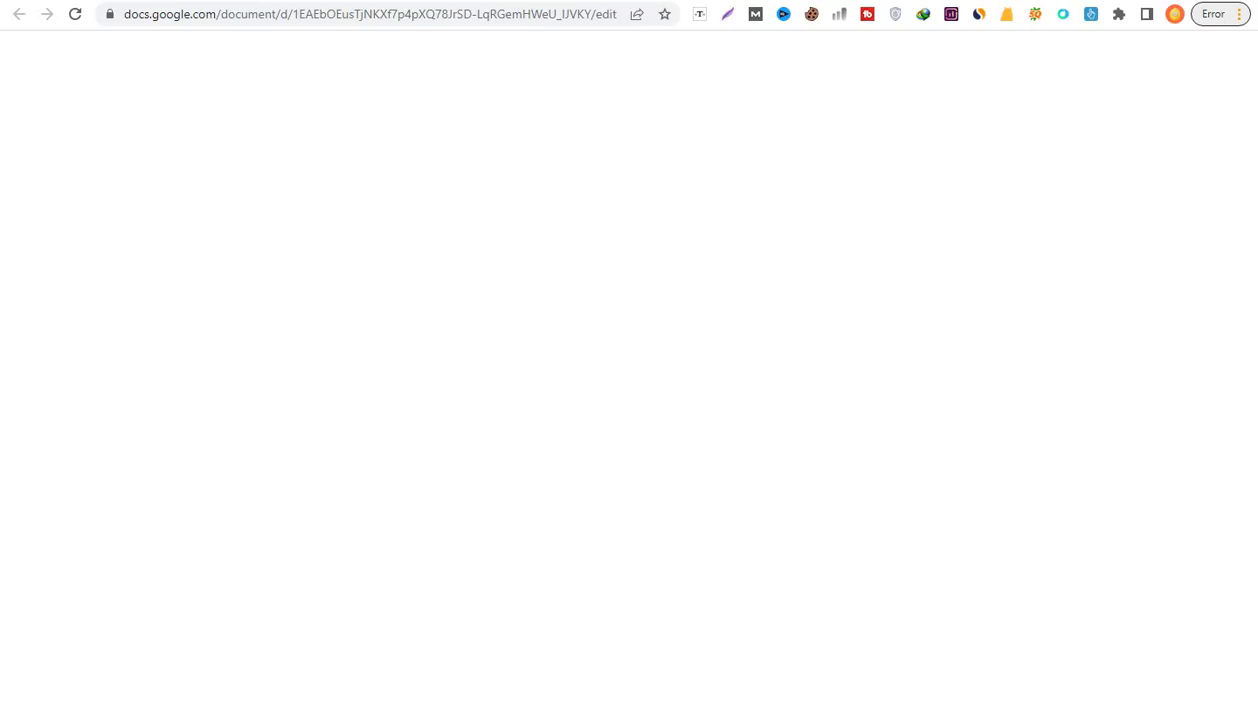
{"action": "right_click", "coordinate": [428, 266]}
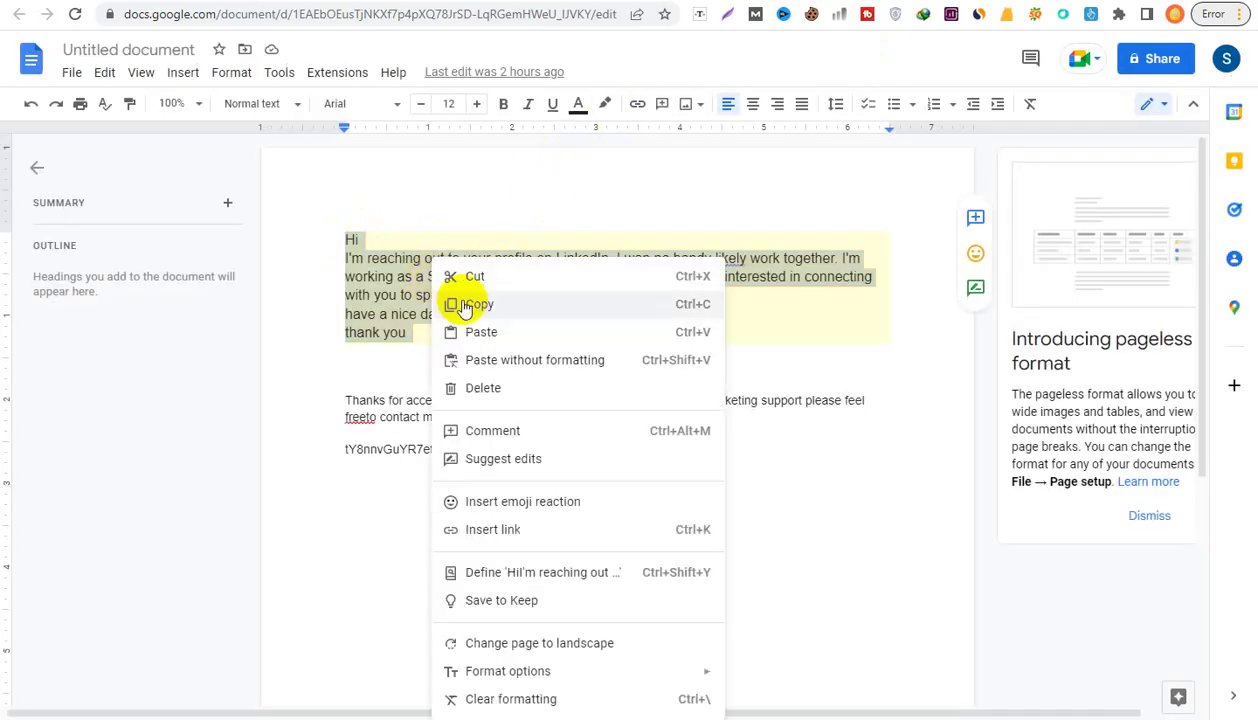
{"action": "left_click", "coordinate": [455, 305]}
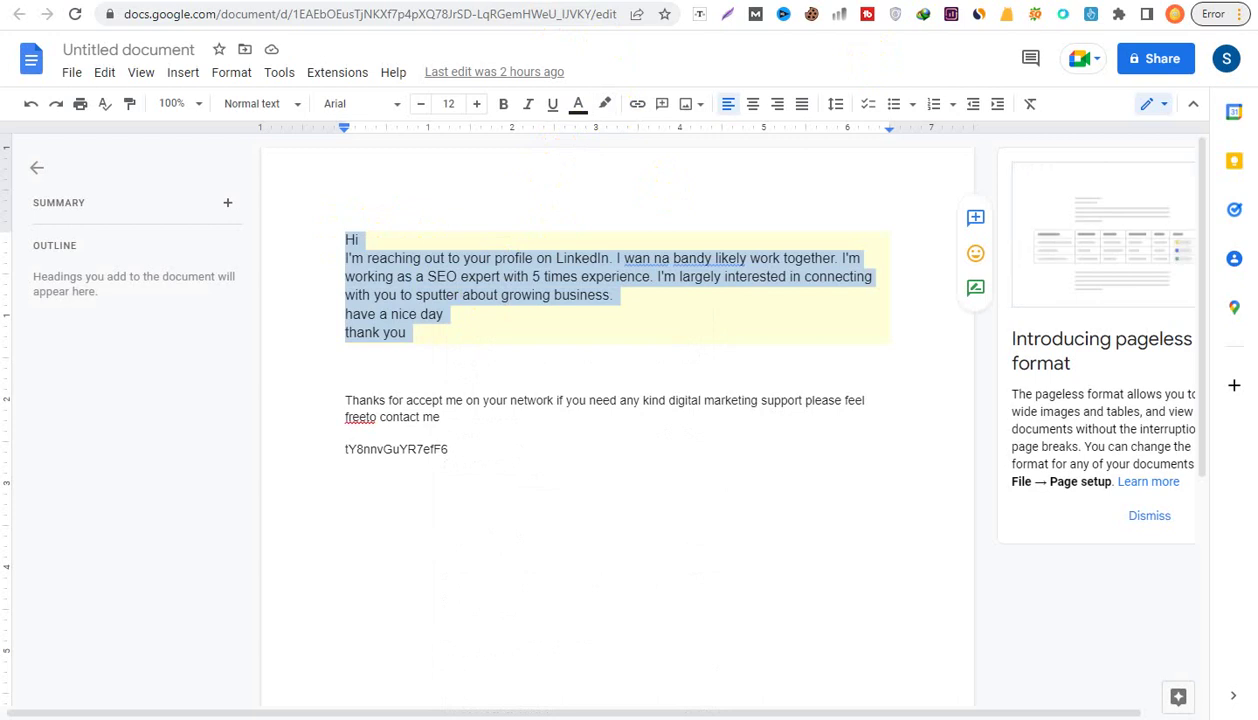
{"action": "key", "text": "ctrl+shift+Tab"}
{"action": "right_click", "coordinate": [190, 366]}
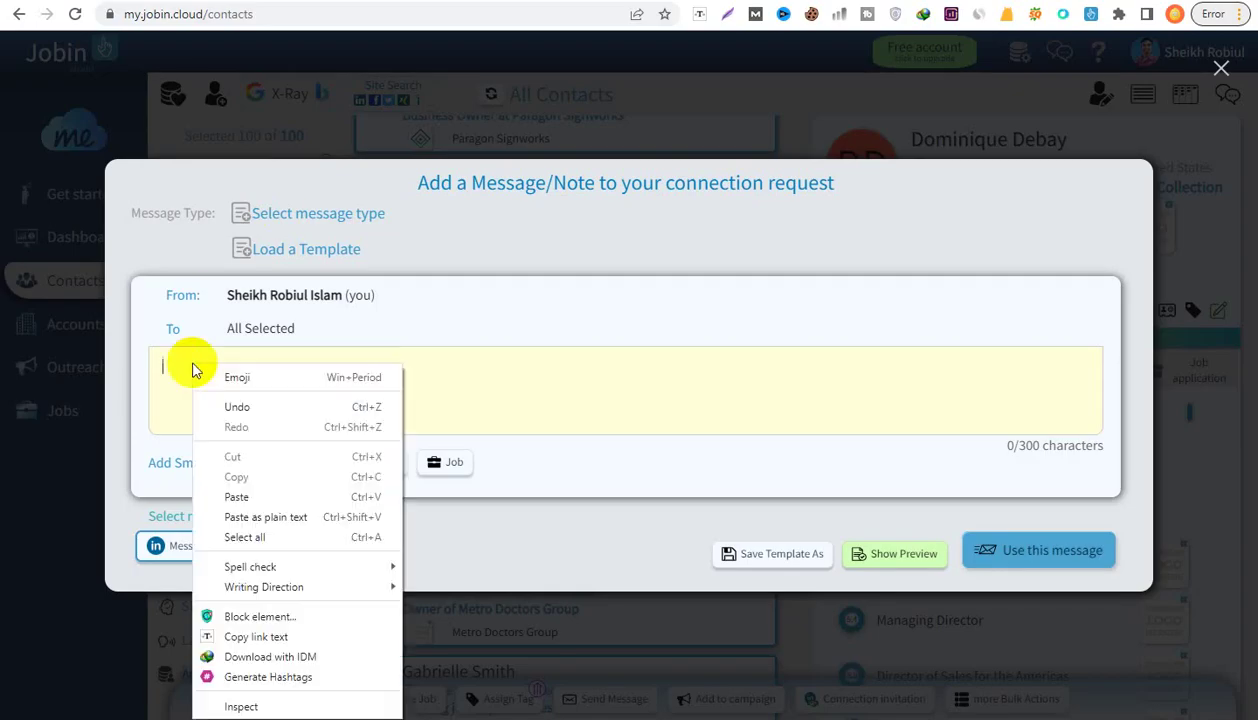
{"action": "left_click", "coordinate": [233, 488]}
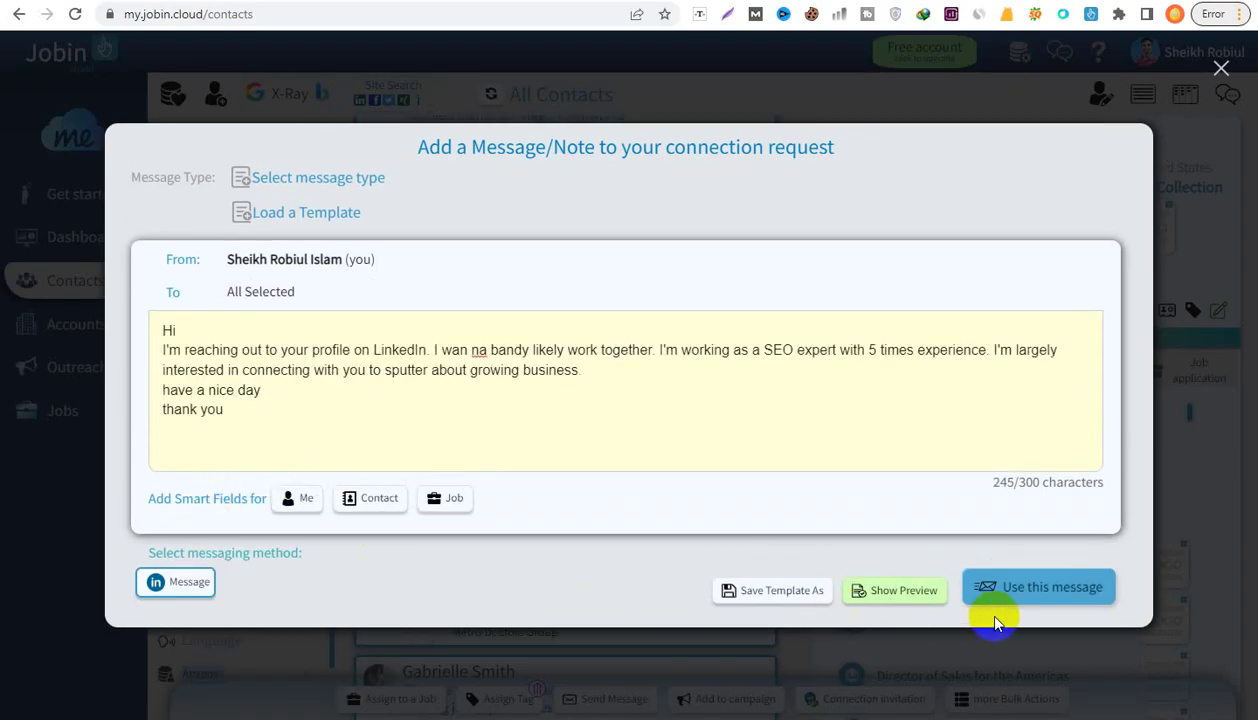
{"action": "left_click", "coordinate": [1008, 592]}
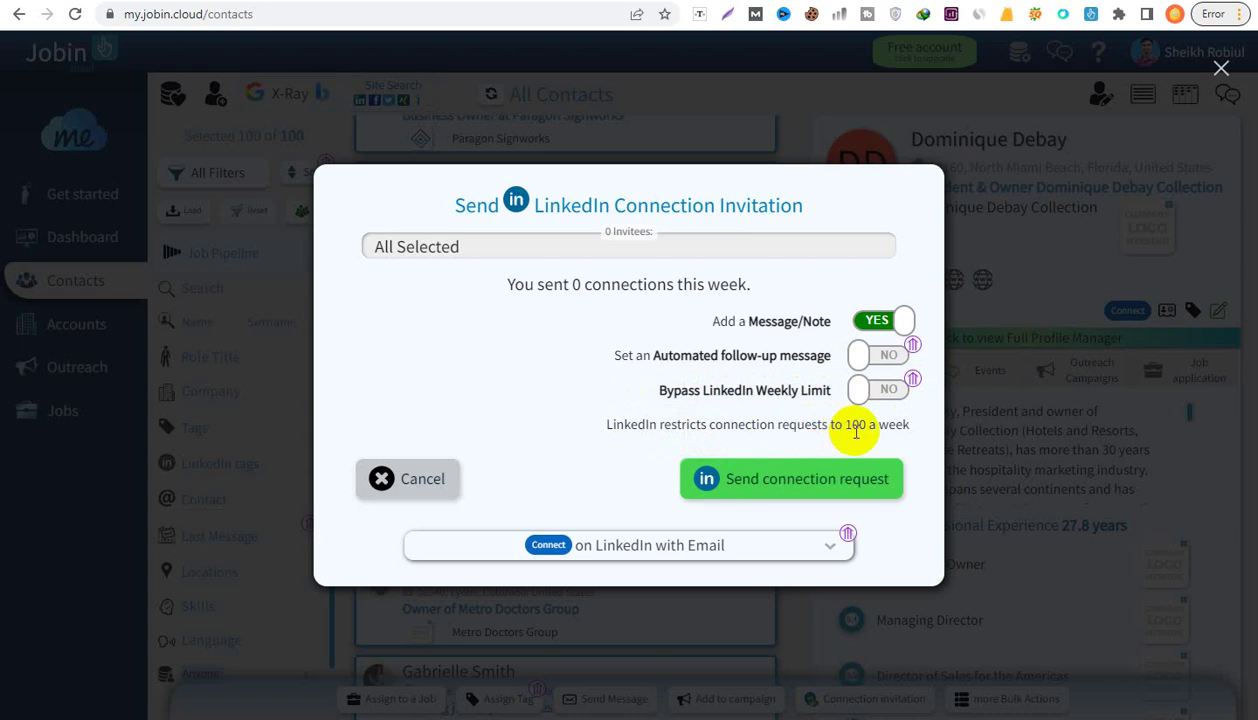
- Examine LinkedIn's weekly restriction on connection requests stated in the invitation dialog
{"action": "left_click_drag", "start_coordinate": [915, 425], "coordinate": [645, 457]}
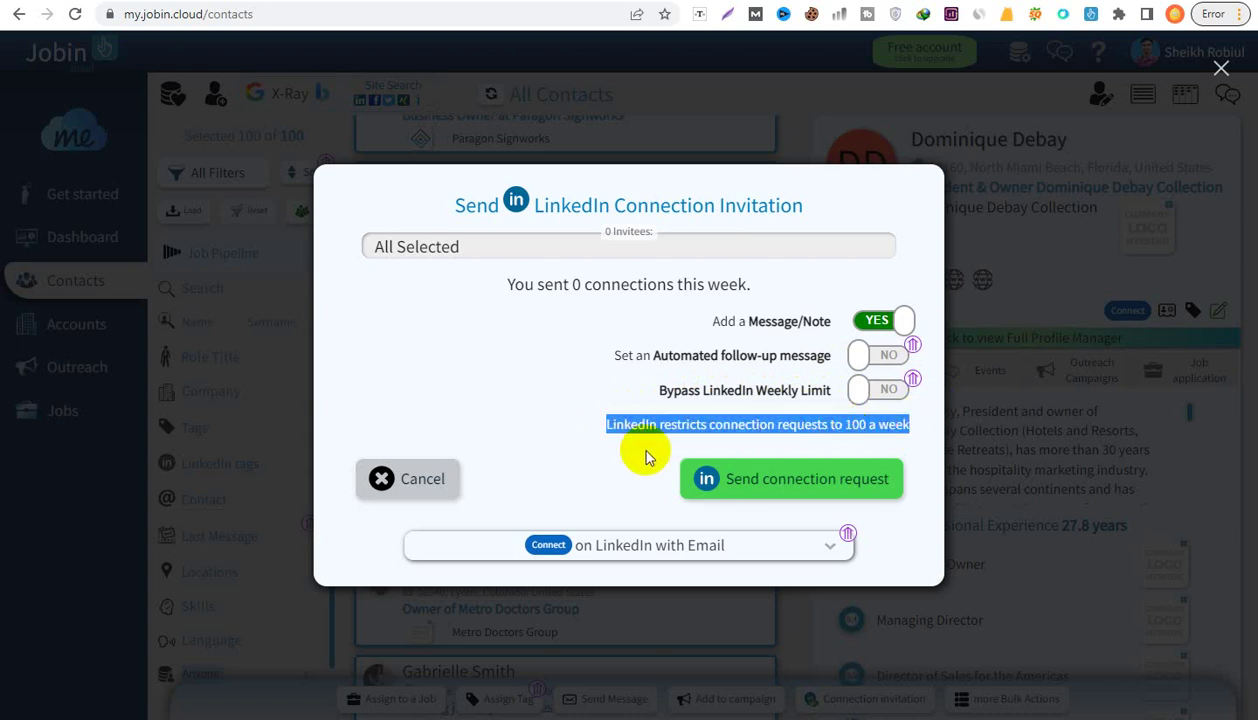
{"action": "left_click", "coordinate": [935, 462]}
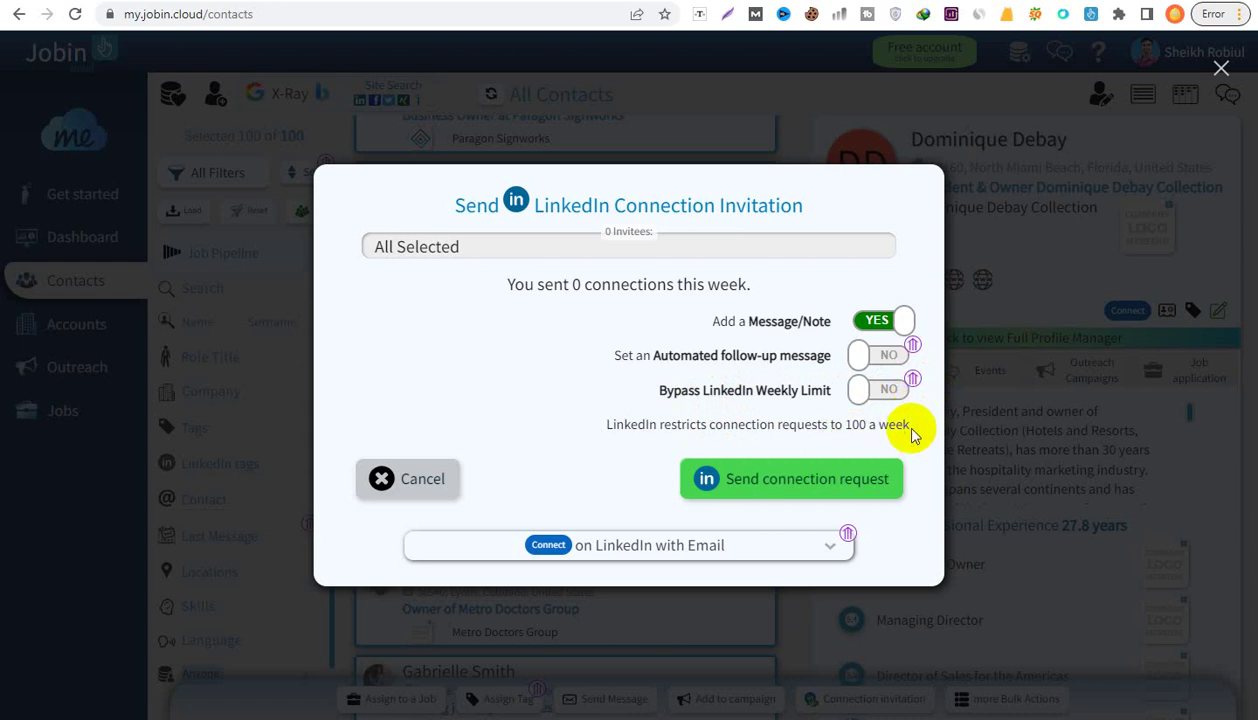
{"action": "left_click_drag", "start_coordinate": [906, 425], "coordinate": [601, 425]}
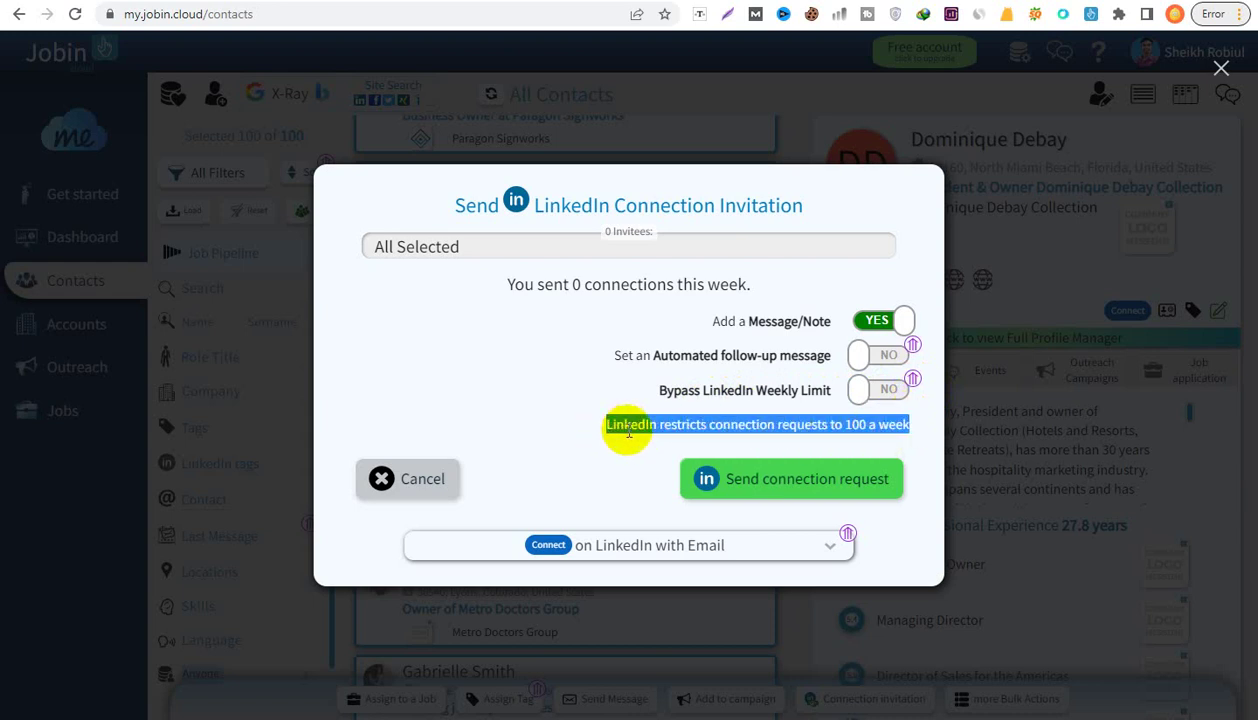
{"action": "left_click", "coordinate": [599, 452]}
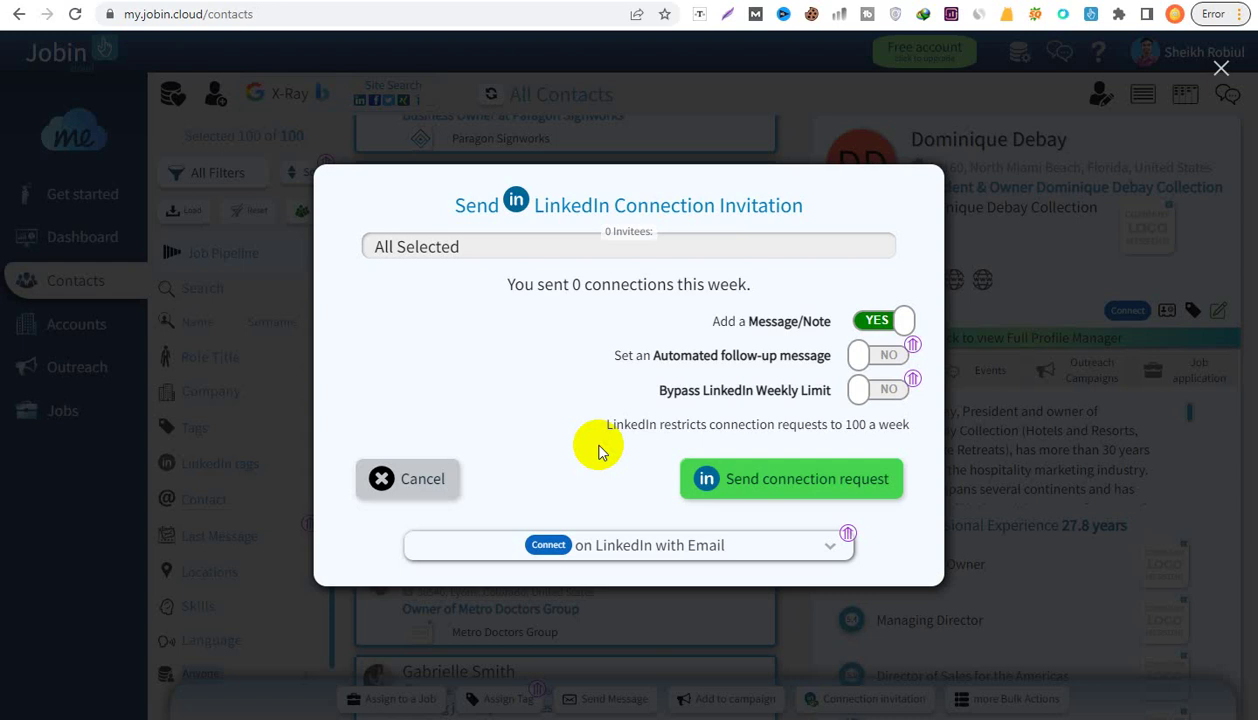
{"action": "left_click_drag", "start_coordinate": [911, 425], "coordinate": [603, 432]}
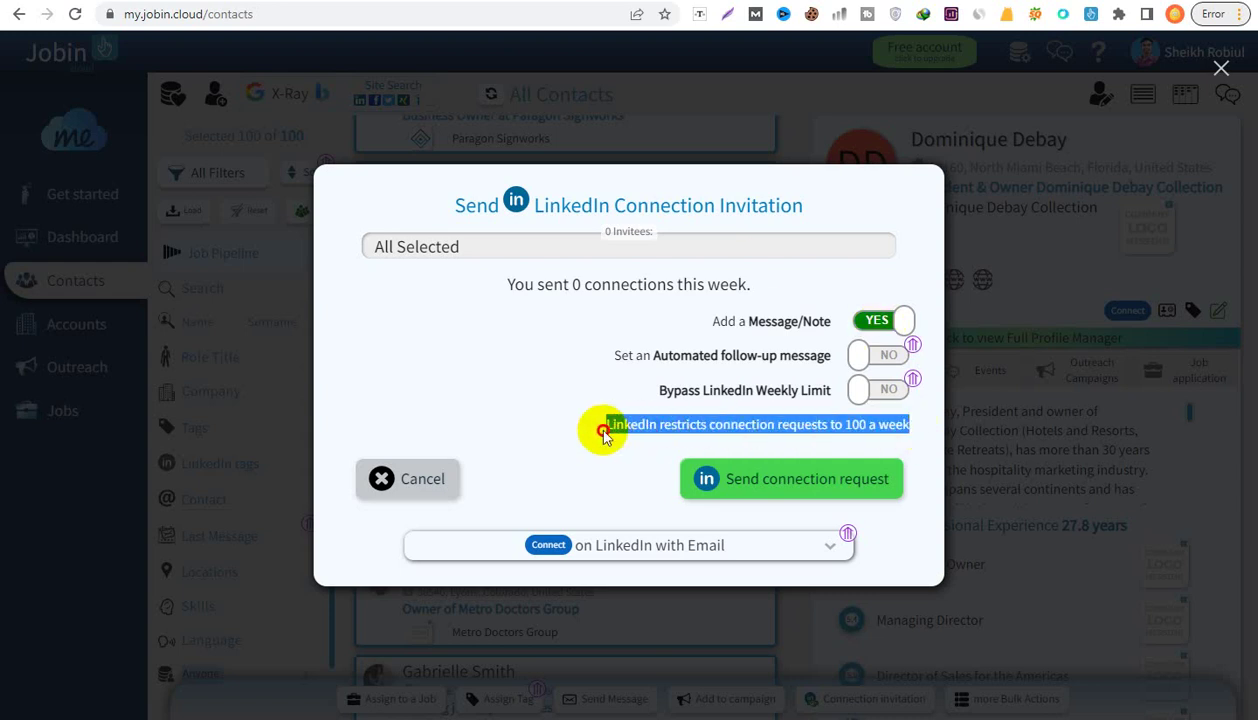
{"action": "left_click", "coordinate": [620, 441]}
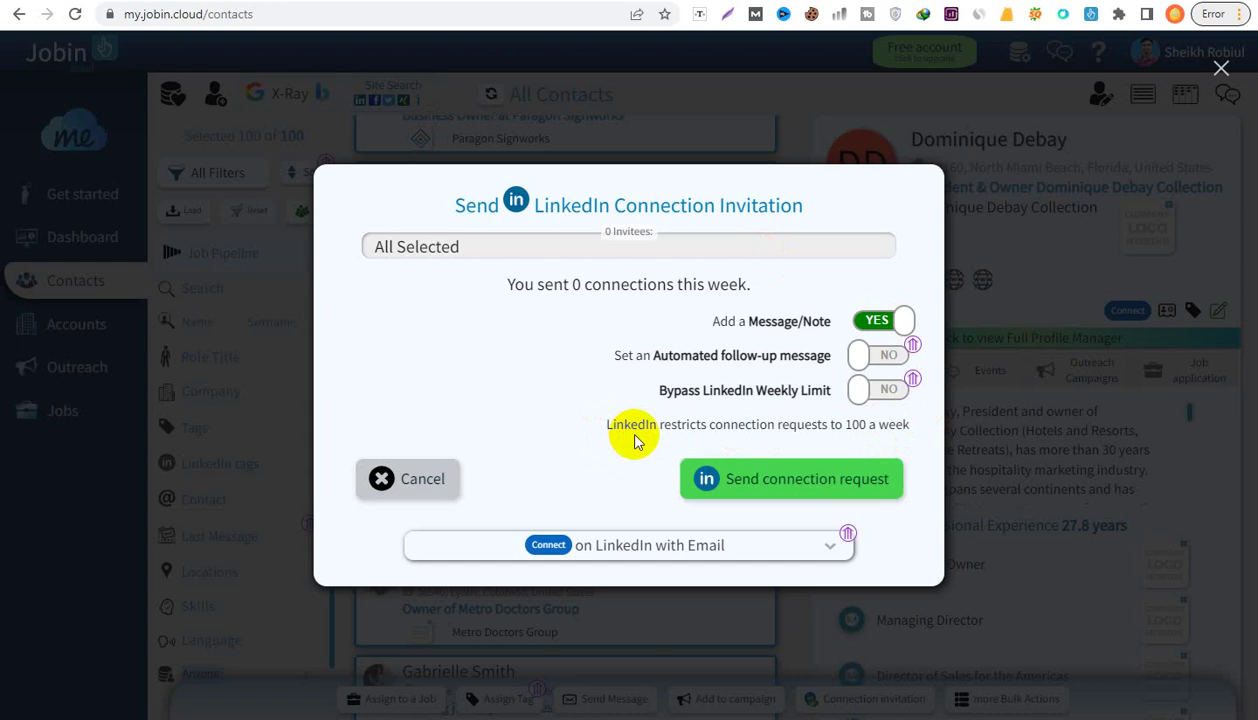
{"action": "left_click_drag", "start_coordinate": [893, 421], "coordinate": [862, 430]}
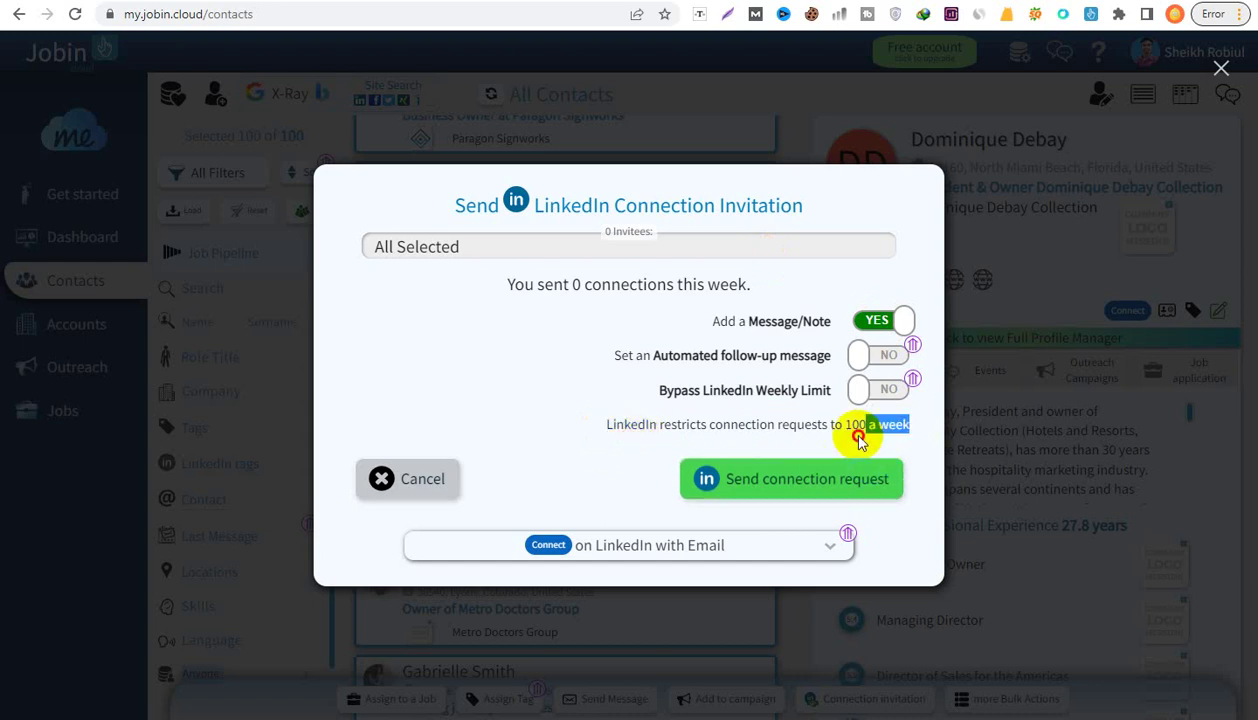
{"action": "left_click", "coordinate": [718, 443]}
{"action": "left_click_drag", "start_coordinate": [718, 443], "coordinate": [590, 422]}
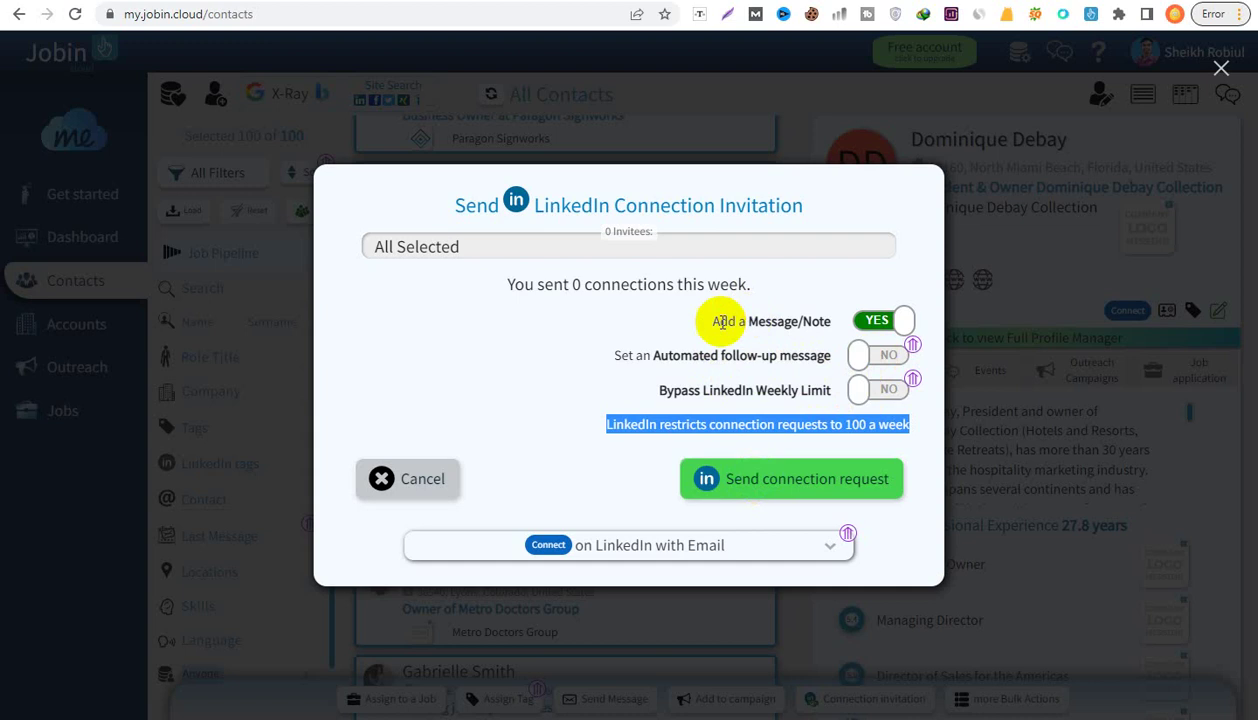
- Try to send the connection request to all selected contacts, decline the Starter upgrade, and reload the Operations Monitor
{"action": "left_click", "coordinate": [789, 489]}
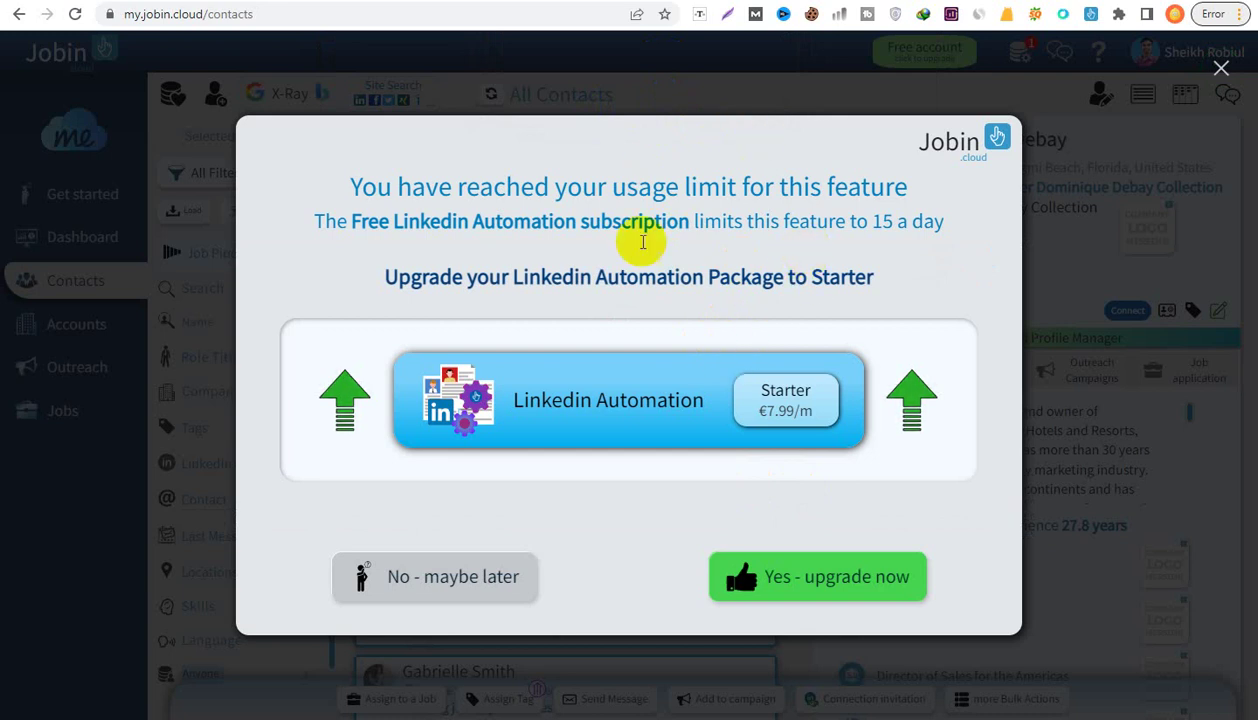
{"action": "left_click", "coordinate": [426, 585]}
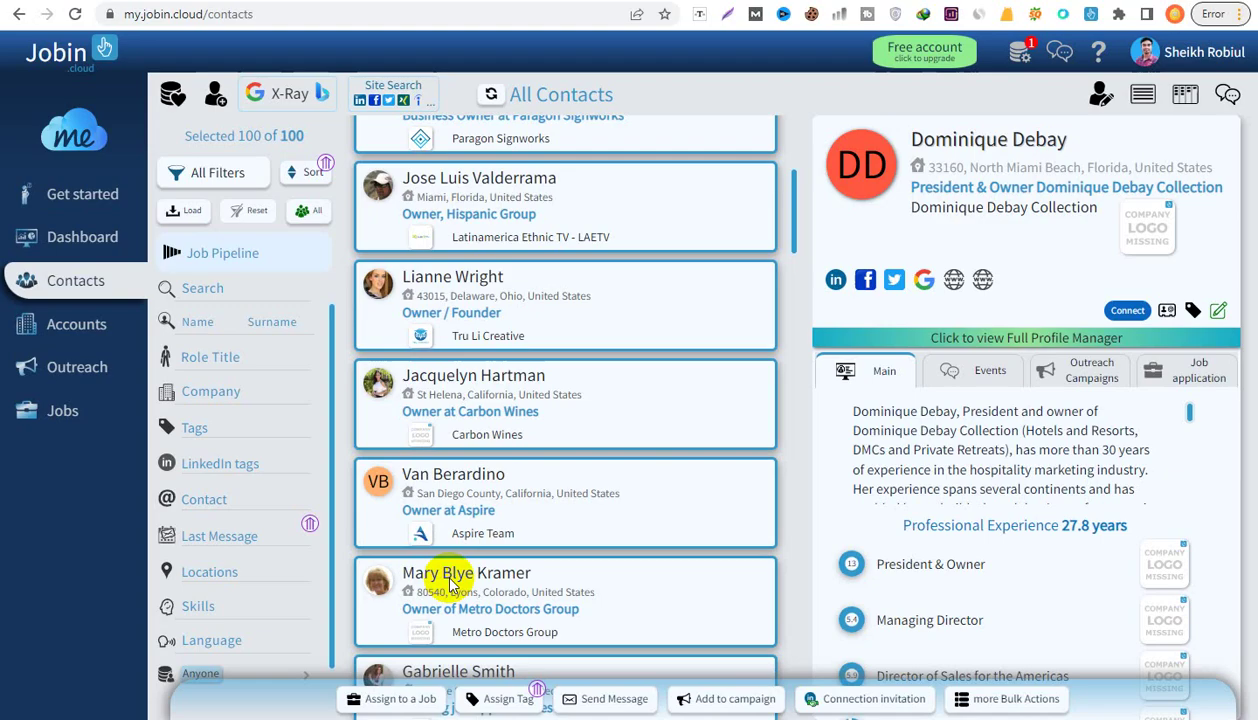
{"action": "left_click", "coordinate": [1019, 52]}
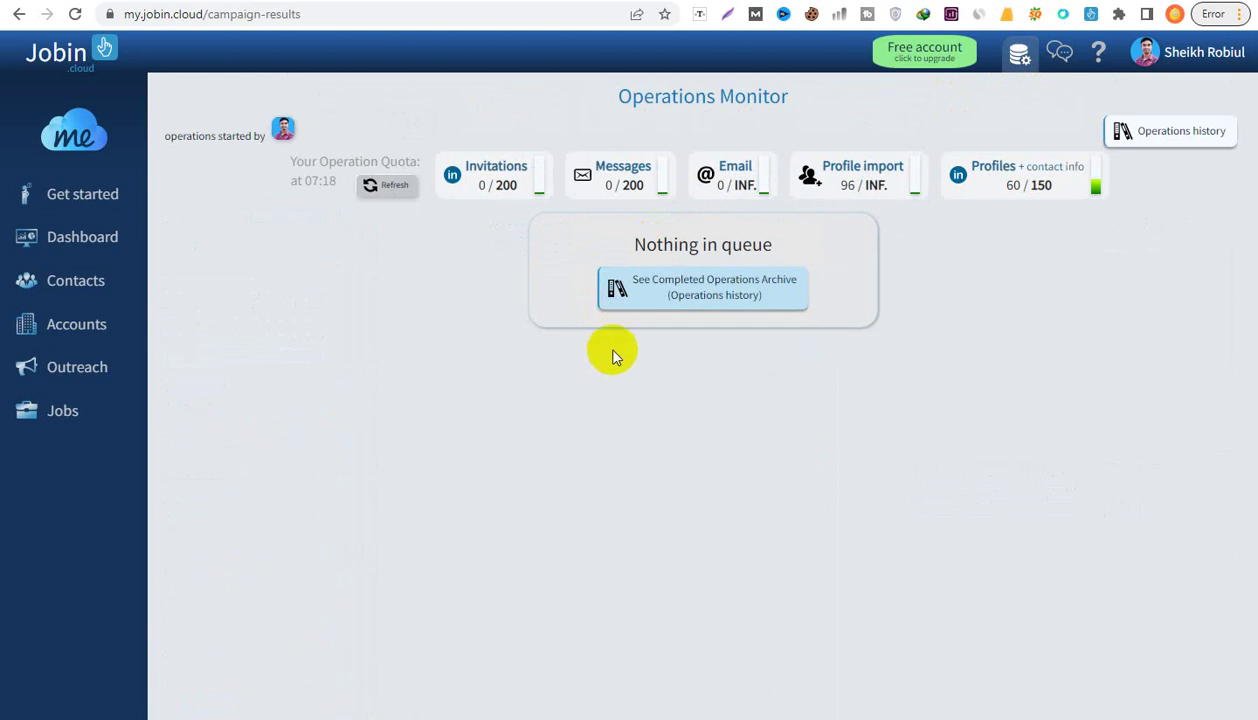
{"action": "left_click", "coordinate": [75, 14]}
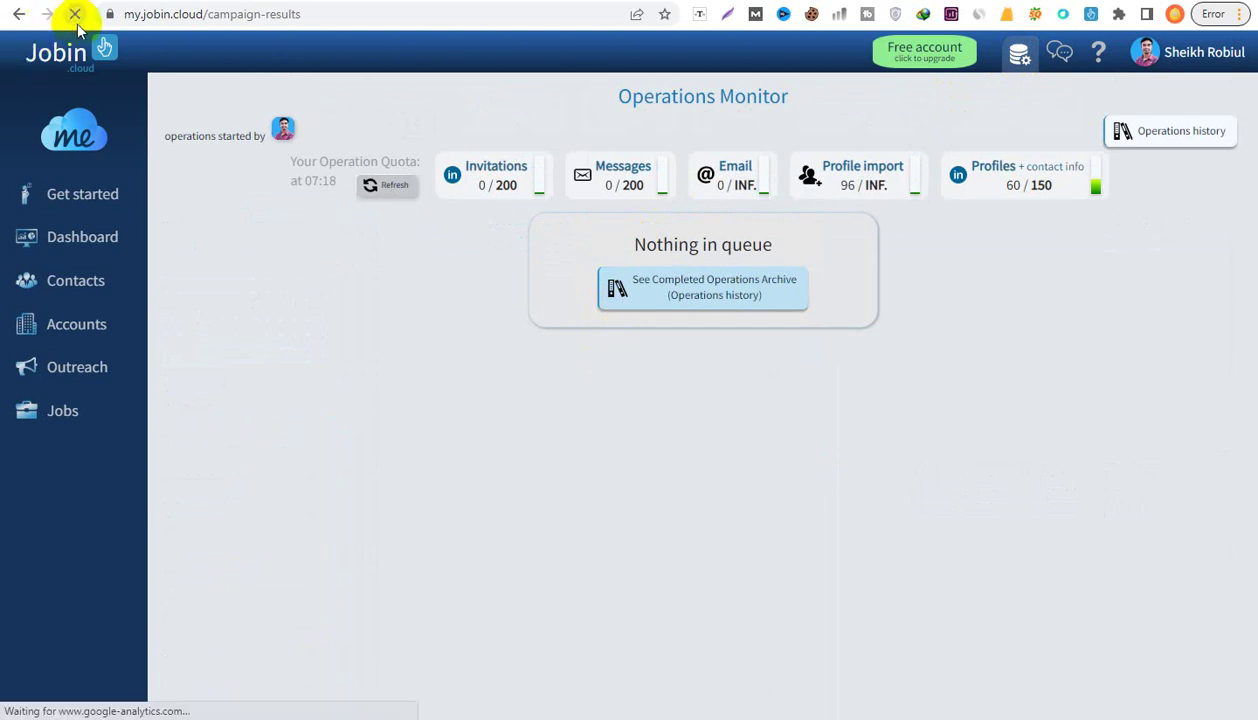